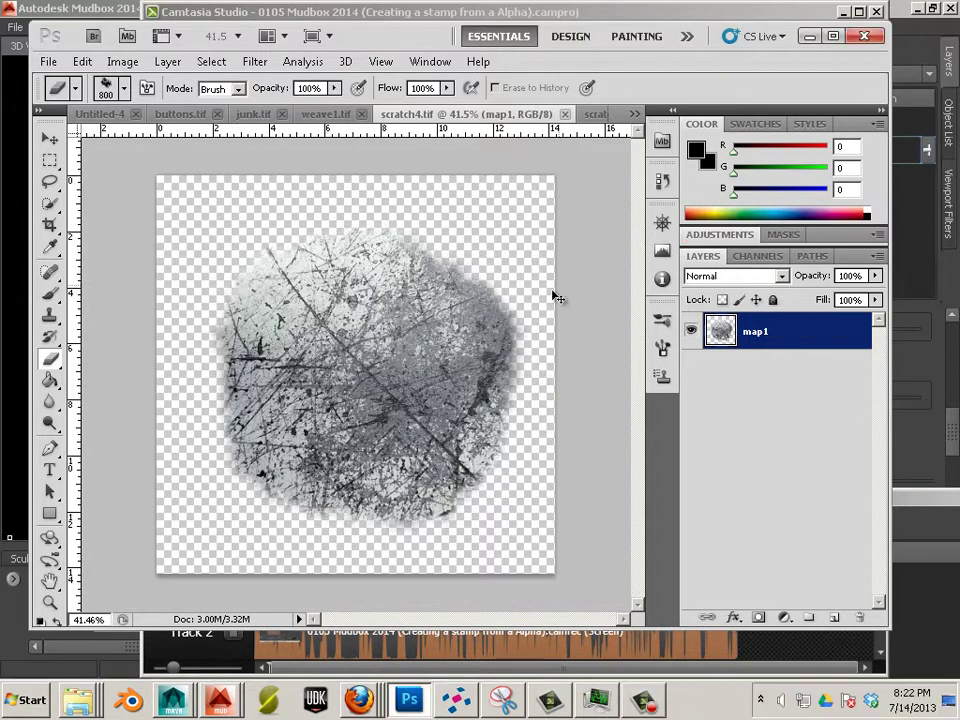
Step back through the edit history of scratch4.tif to restore its separate layers before flattening and resizing.
key(ctrl+alt+z)
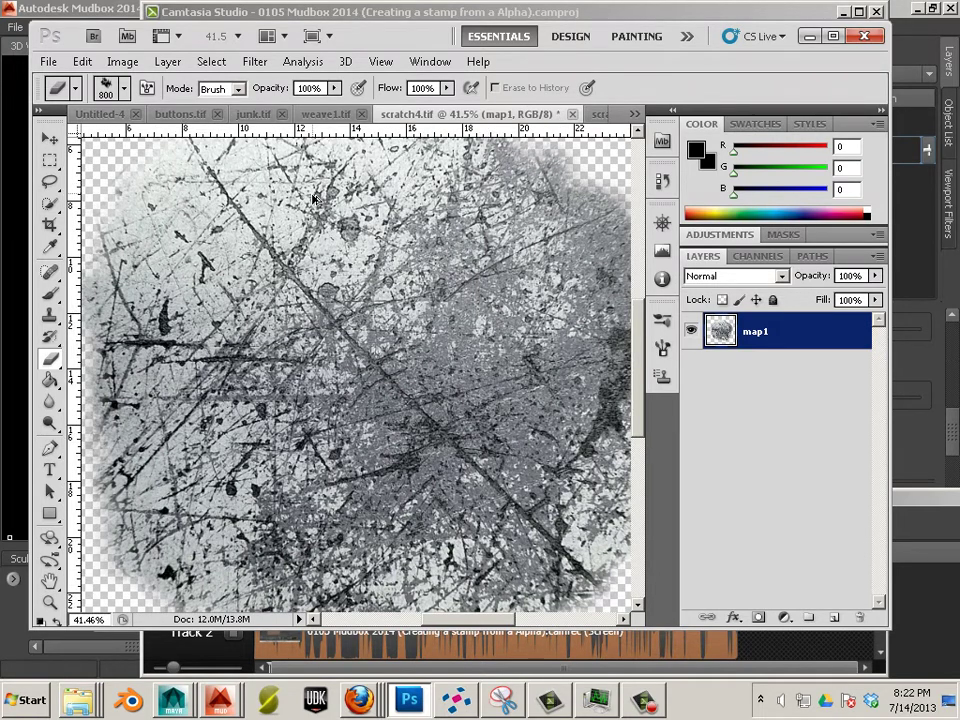
key(ctrl+alt+z)
key(ctrl+alt+z)
key(ctrl+alt+z)
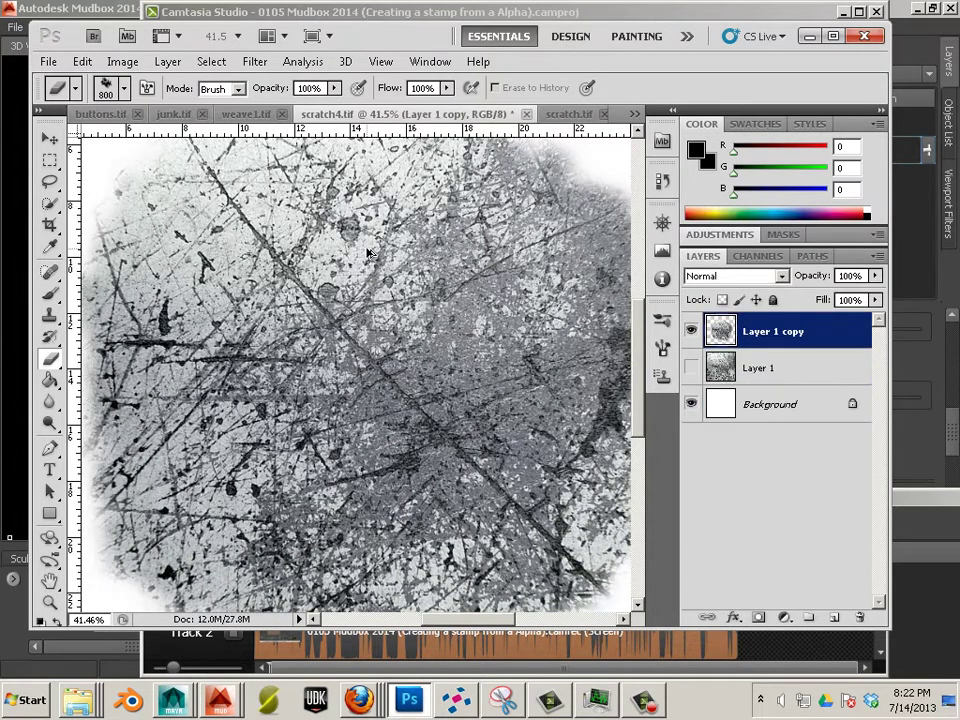
Hide Layer 1 copy and show the full scratch texture on Layer 1.
click(691, 338)
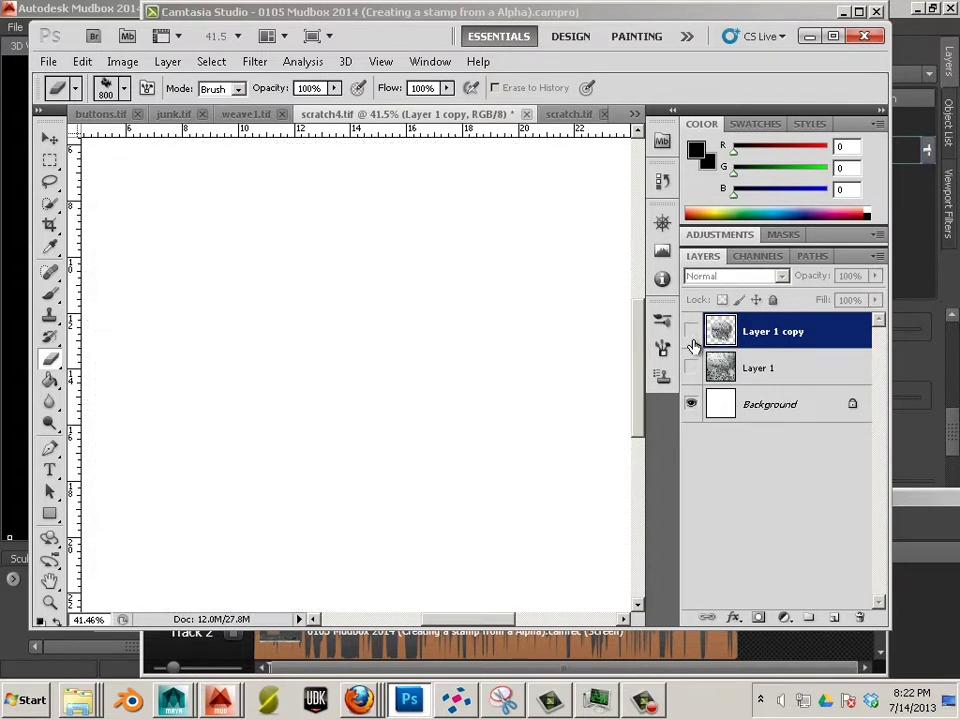
click(691, 369)
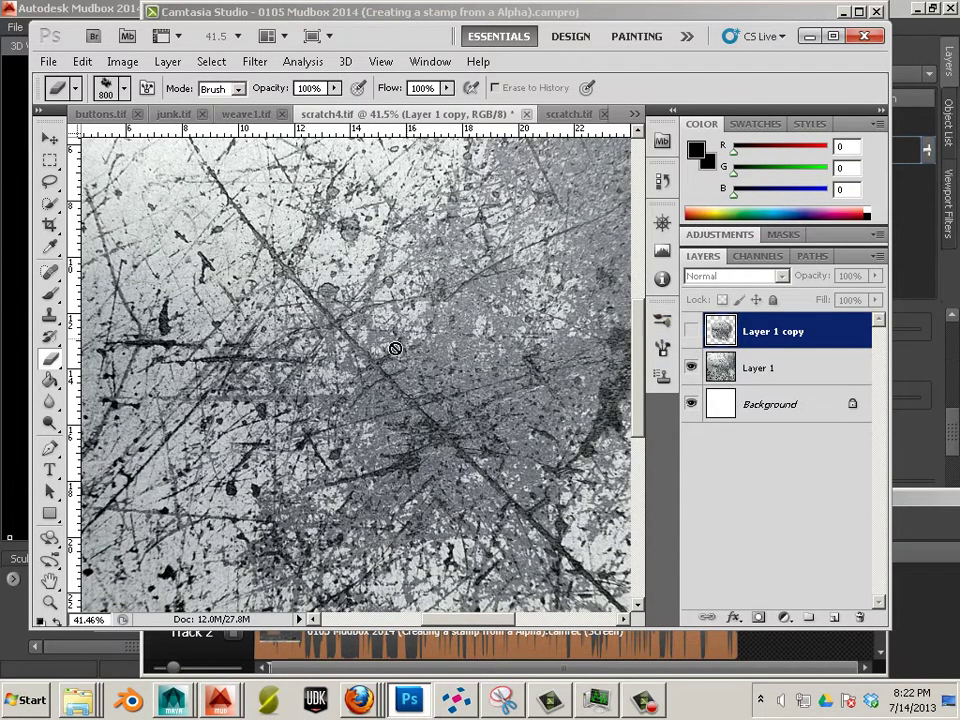
alt+scroll(405, 328, down, 4)
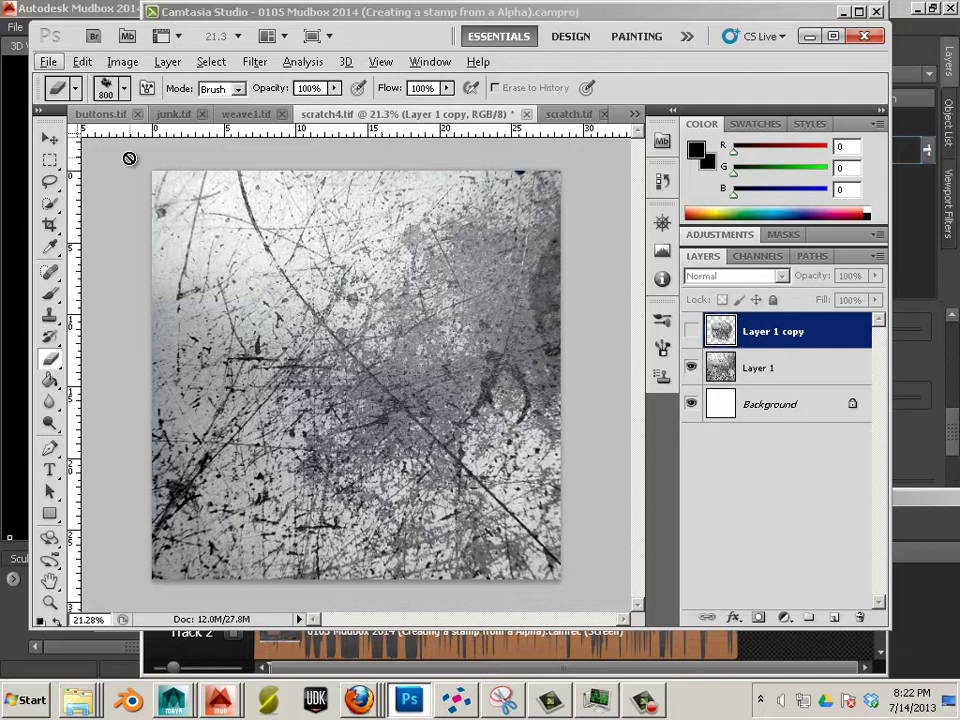
Save the layered image to the Desktop as TIFF file scratch5, with no image compression and RLE layer compression.
click(45, 62)
click(80, 321)
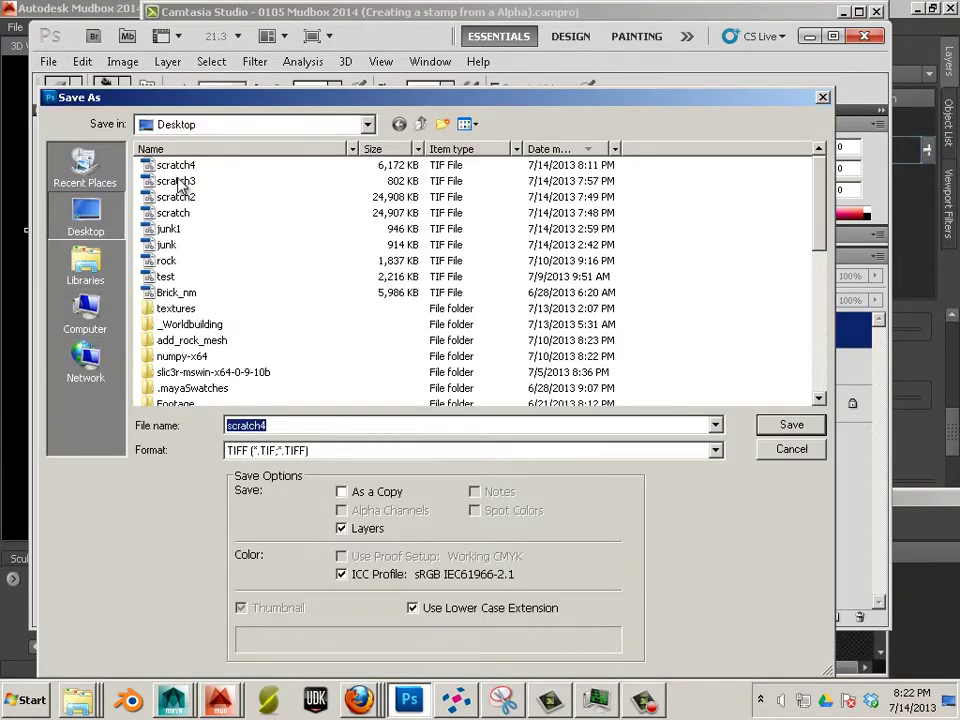
click(185, 167)
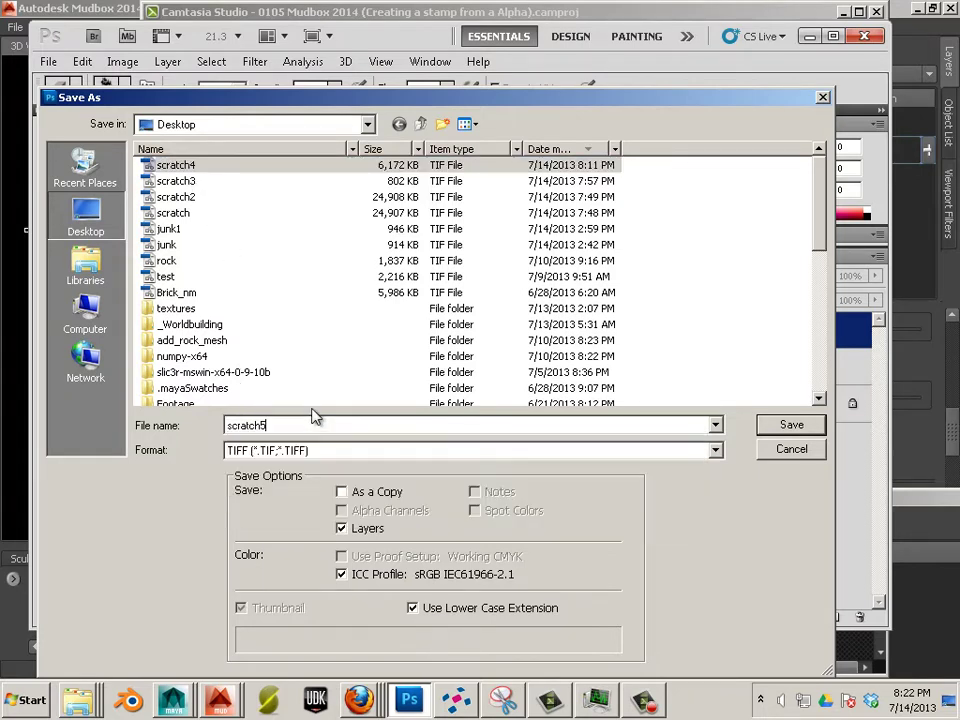
click(791, 424)
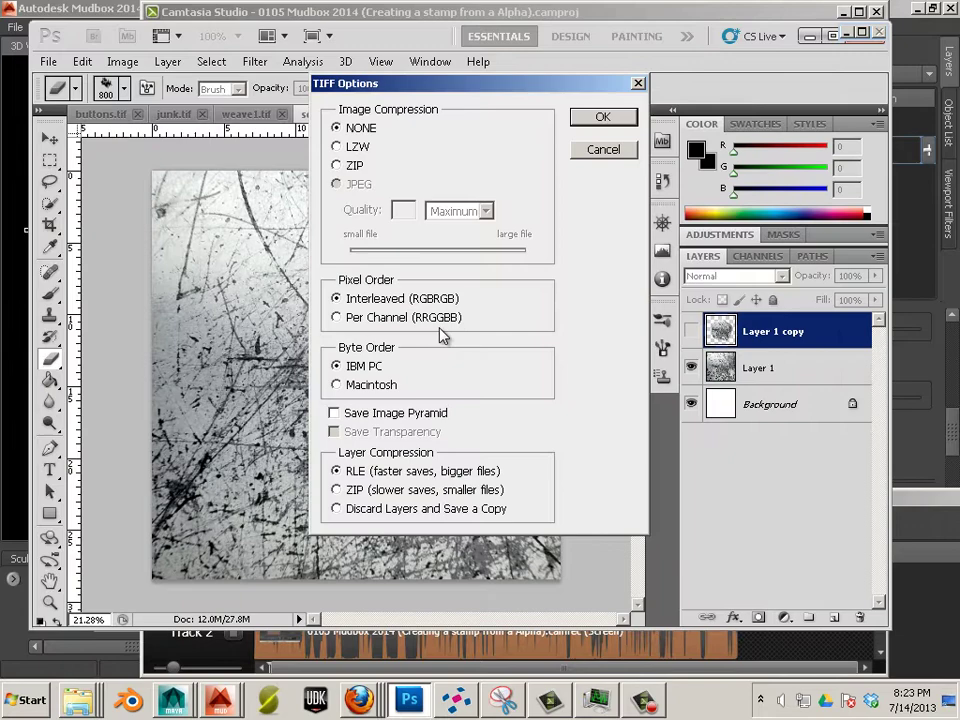
click(600, 118)
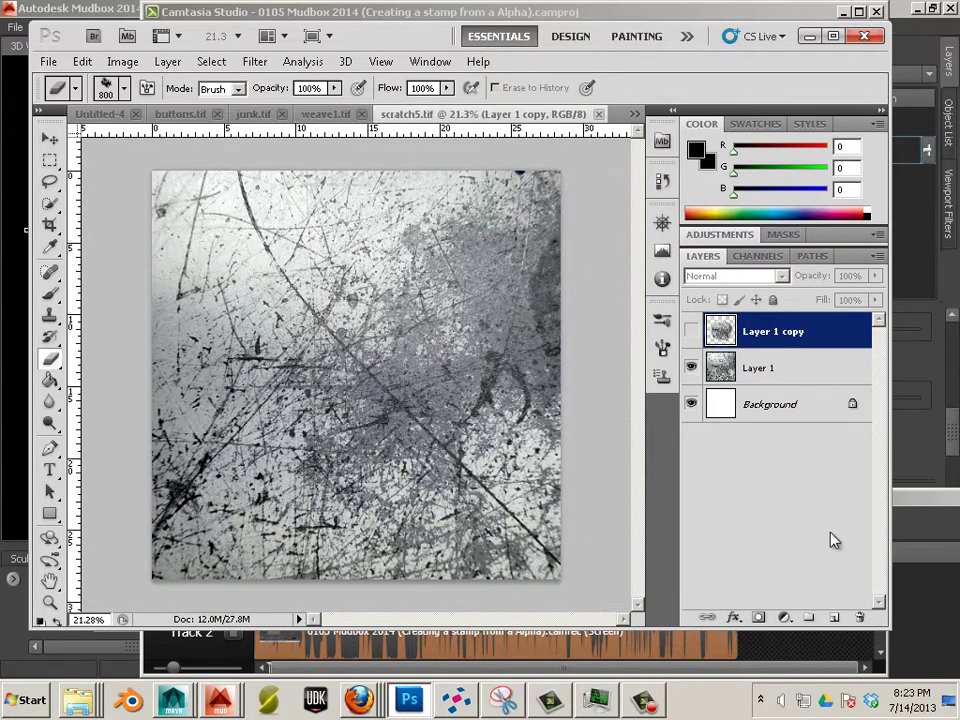
Switch to Mudbox and start a new scene from the Plane starting point.
click(14, 645)
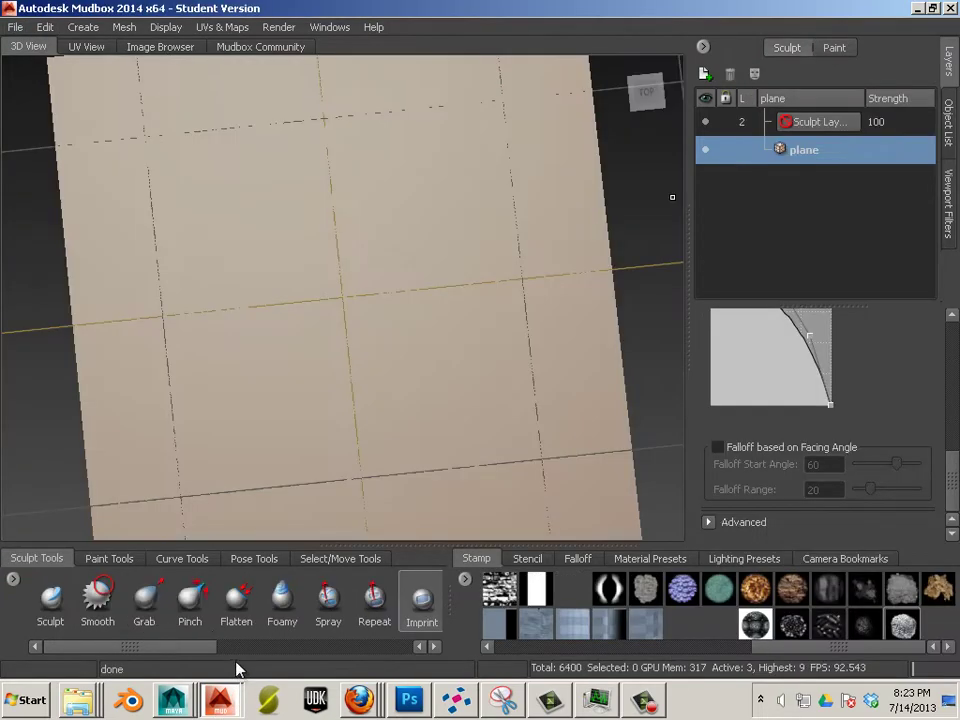
click(15, 27)
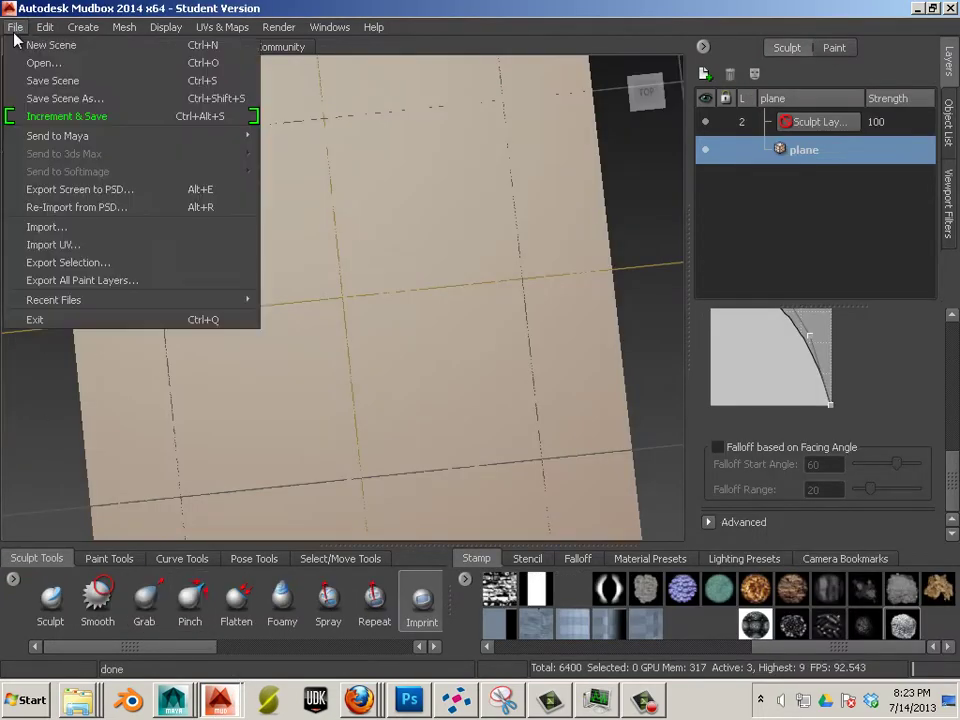
click(38, 43)
click(452, 370)
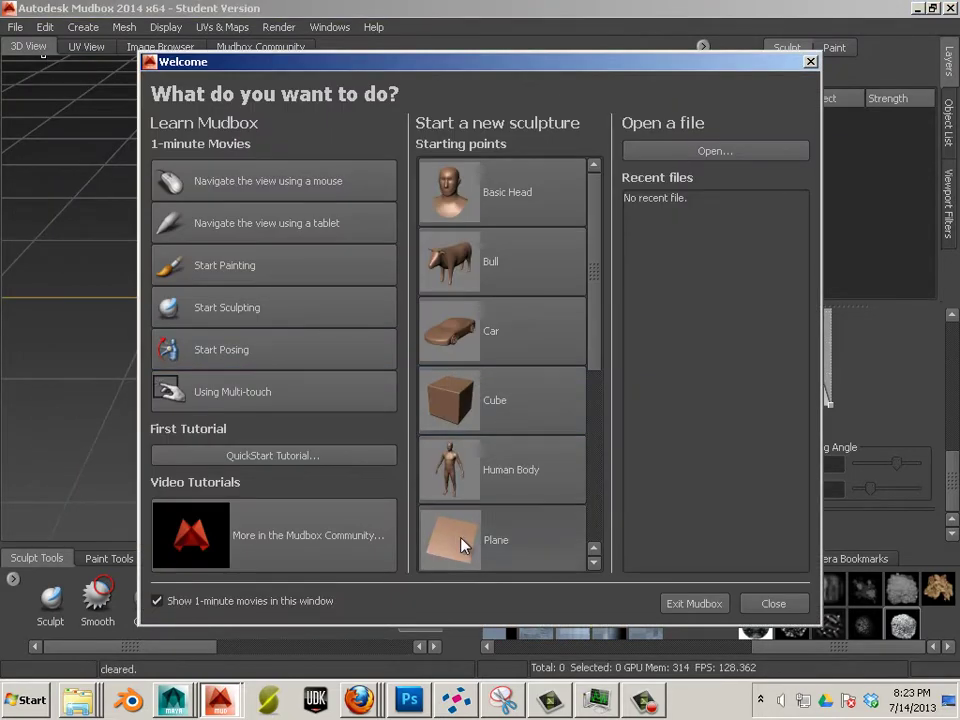
click(495, 539)
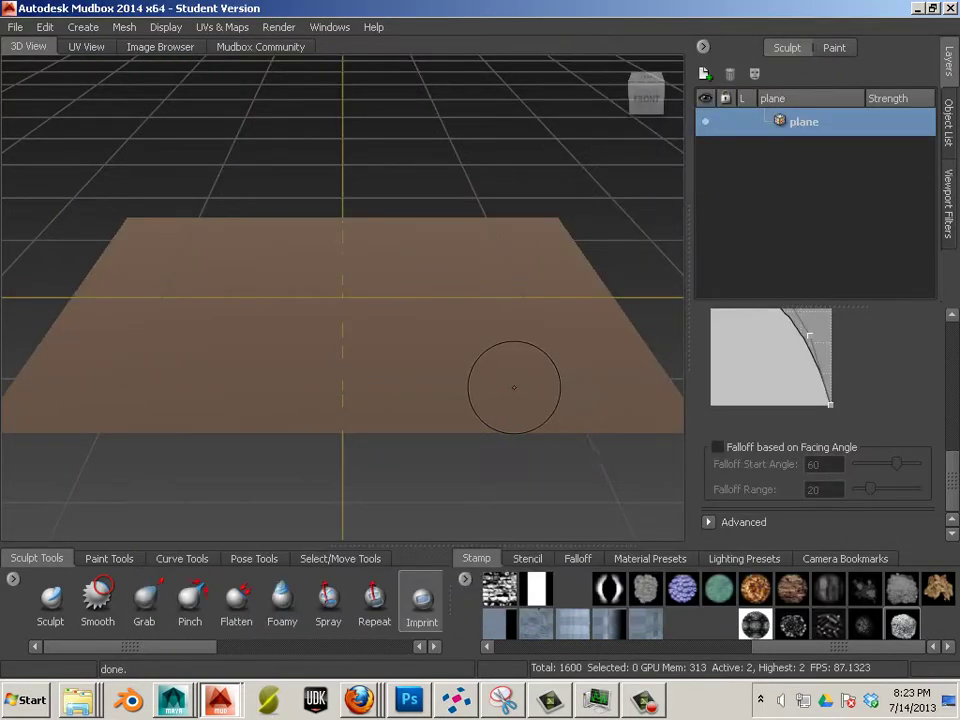
Set the camera to an orthographic projection and view the plane from the top.
click(672, 121)
click(690, 144)
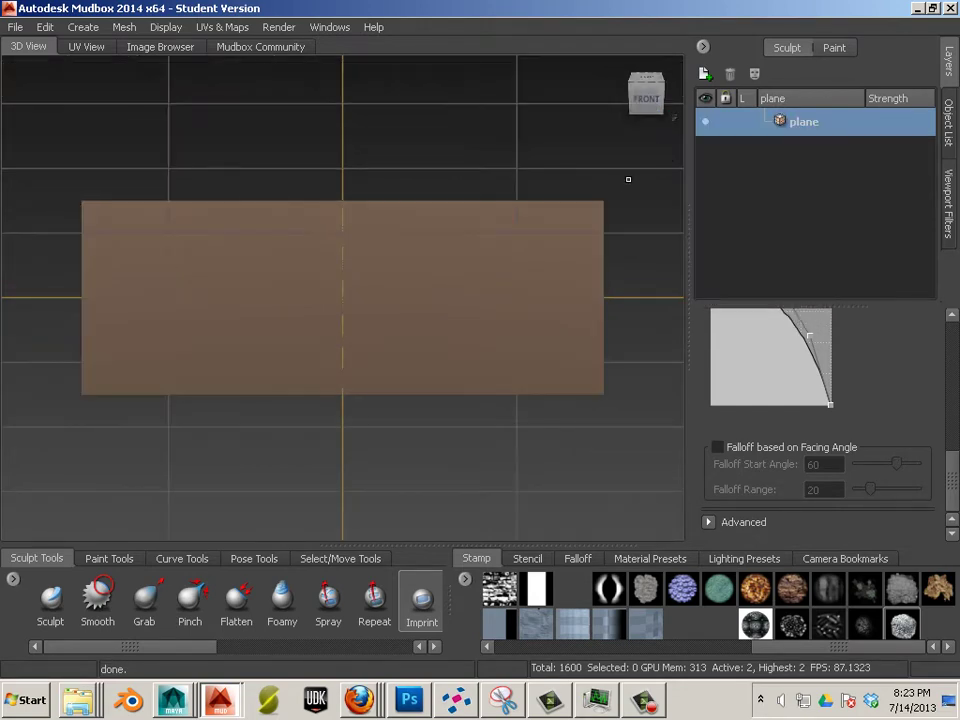
click(642, 86)
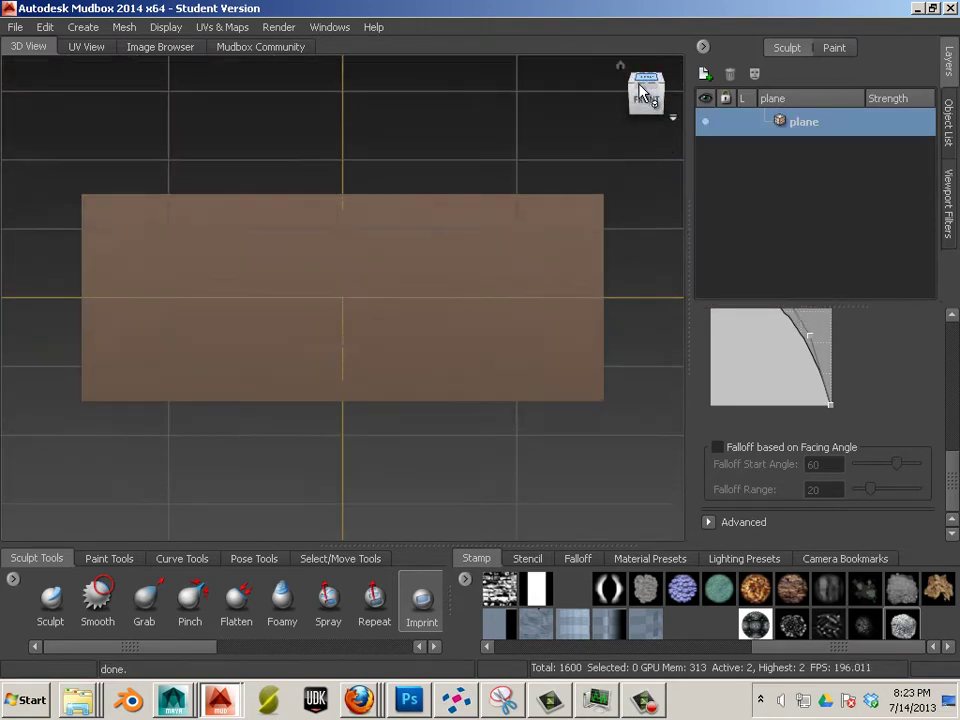
Add scratch5.tif from the Desktop as a new stencil.
click(527, 560)
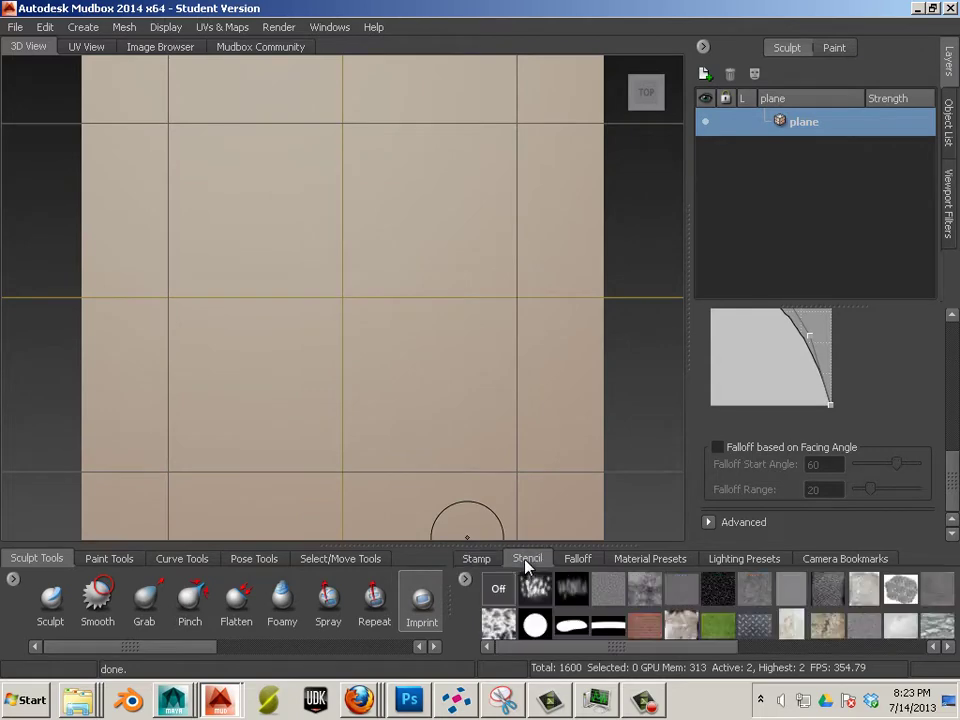
click(465, 580)
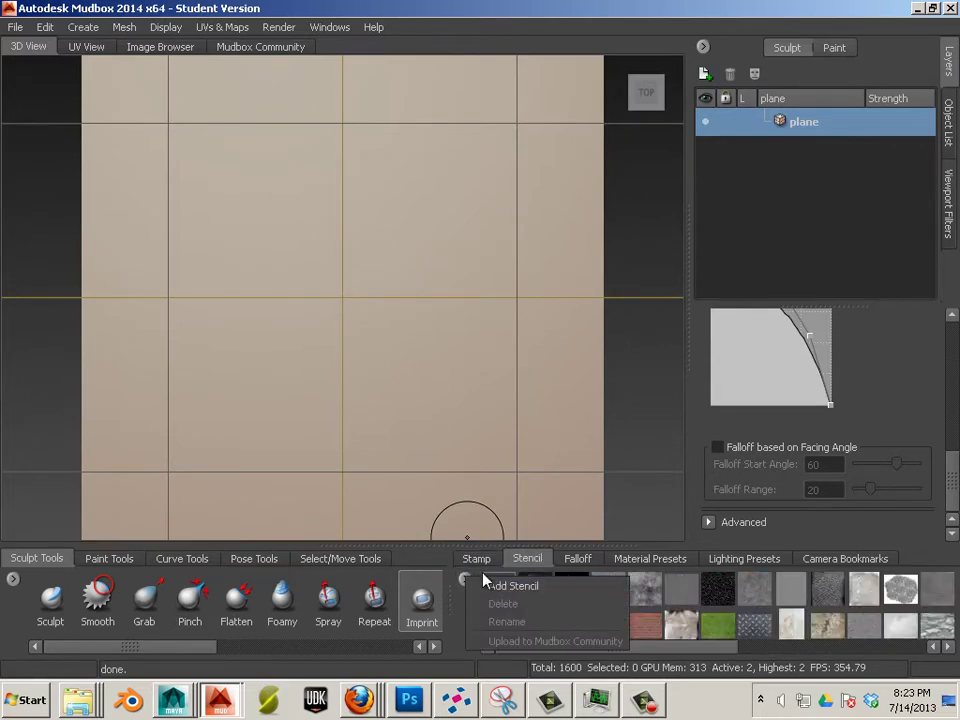
click(515, 583)
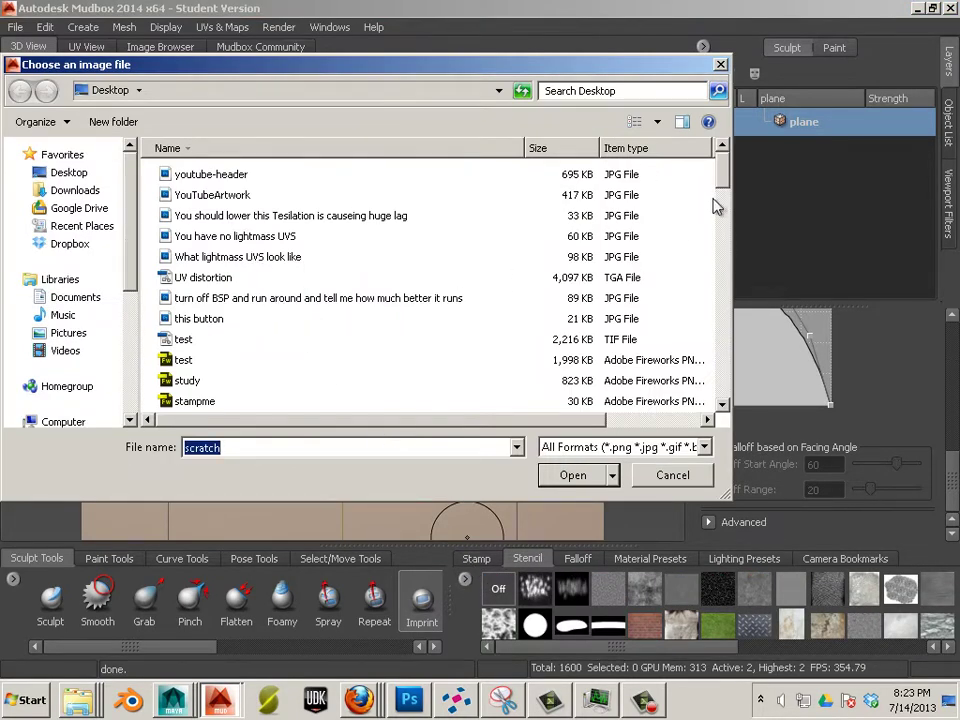
scroll(727, 180, down, 5)
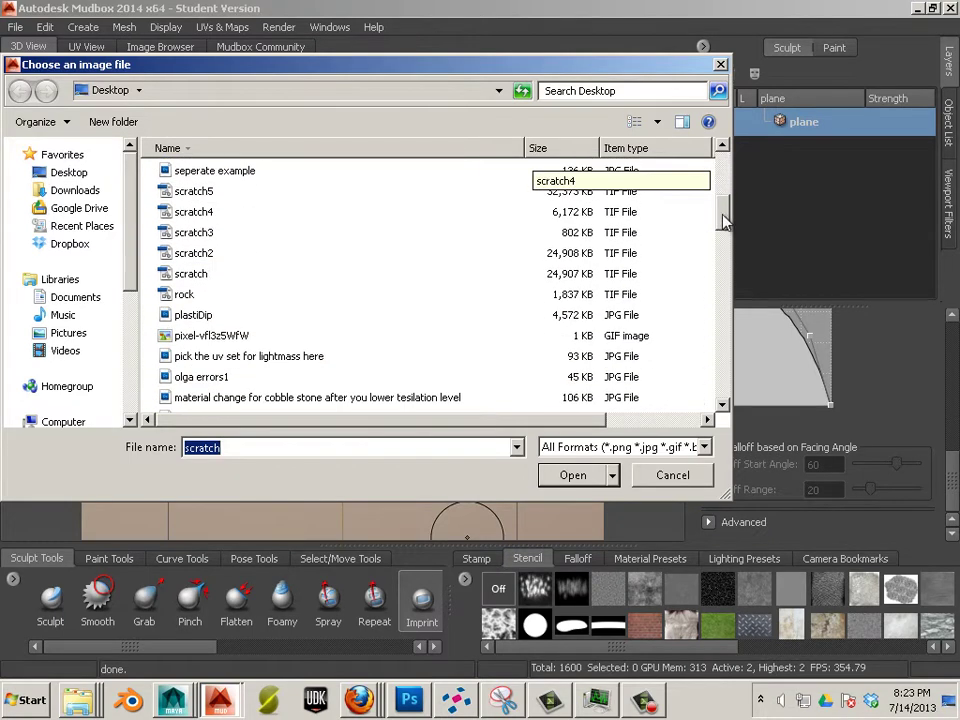
click(236, 195)
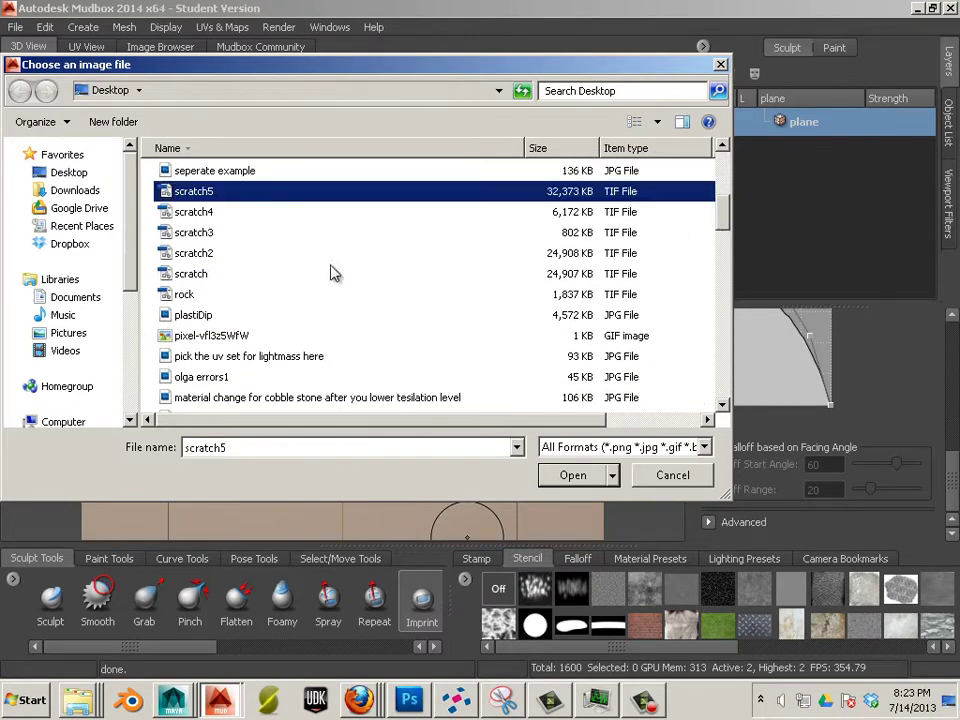
click(566, 476)
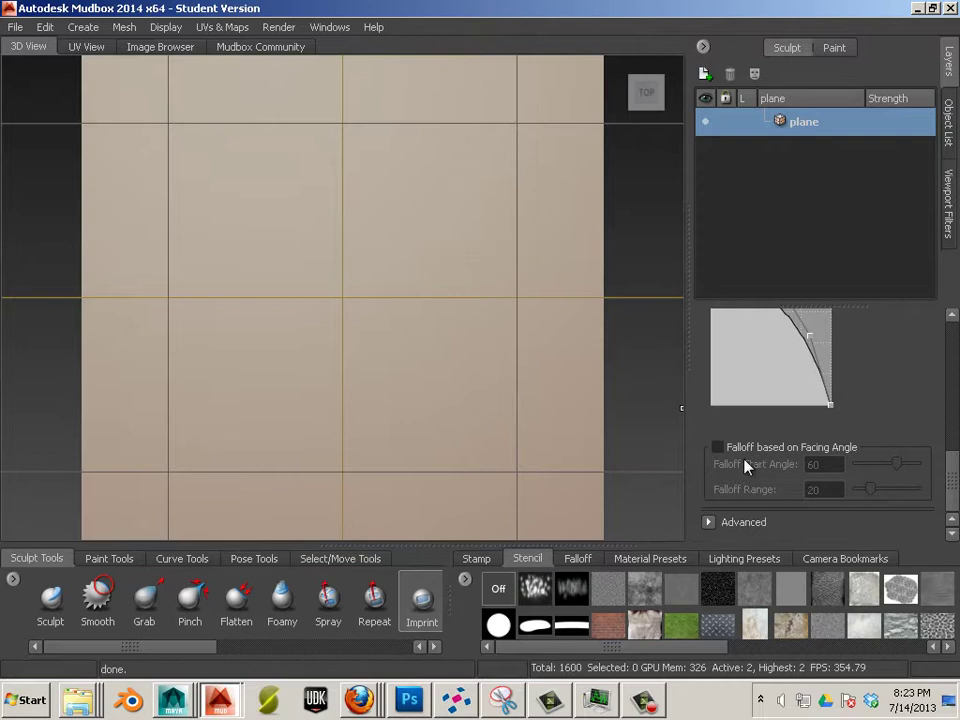
Activate the scratch5 stencil and scale it down so the whole texture roughly covers the plane.
drag(723, 646, 926, 677)
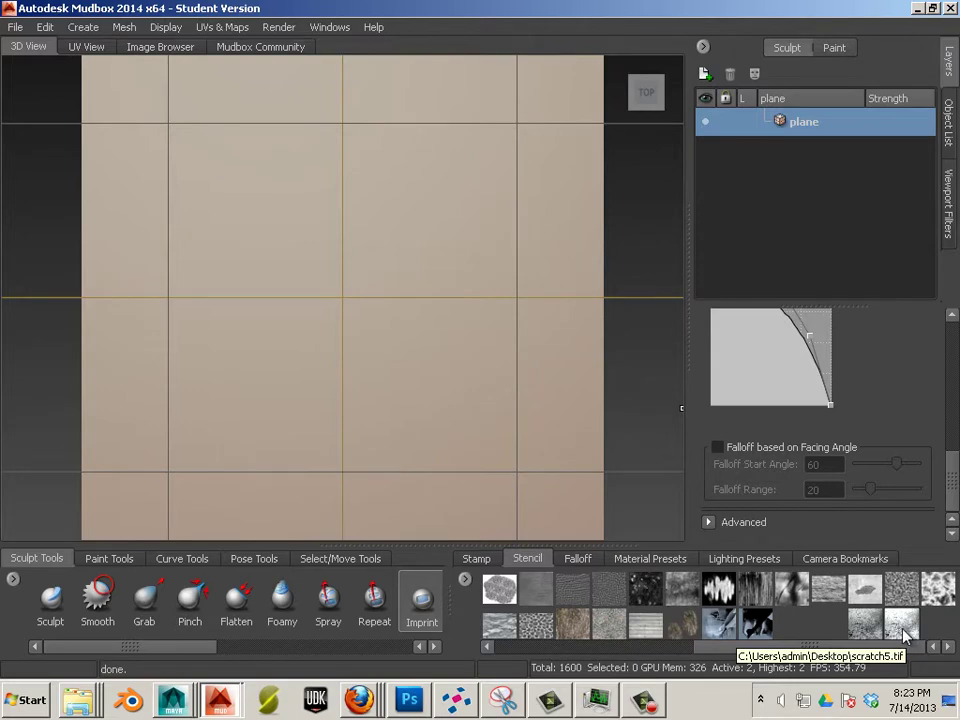
click(906, 628)
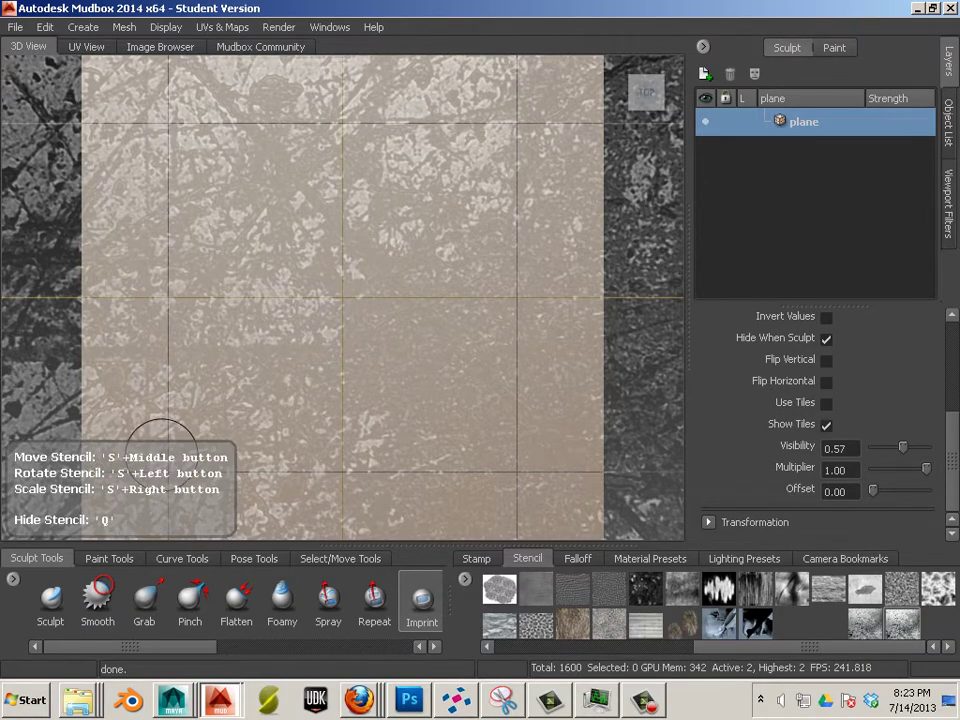
right_drag(178, 440, 257, 427)
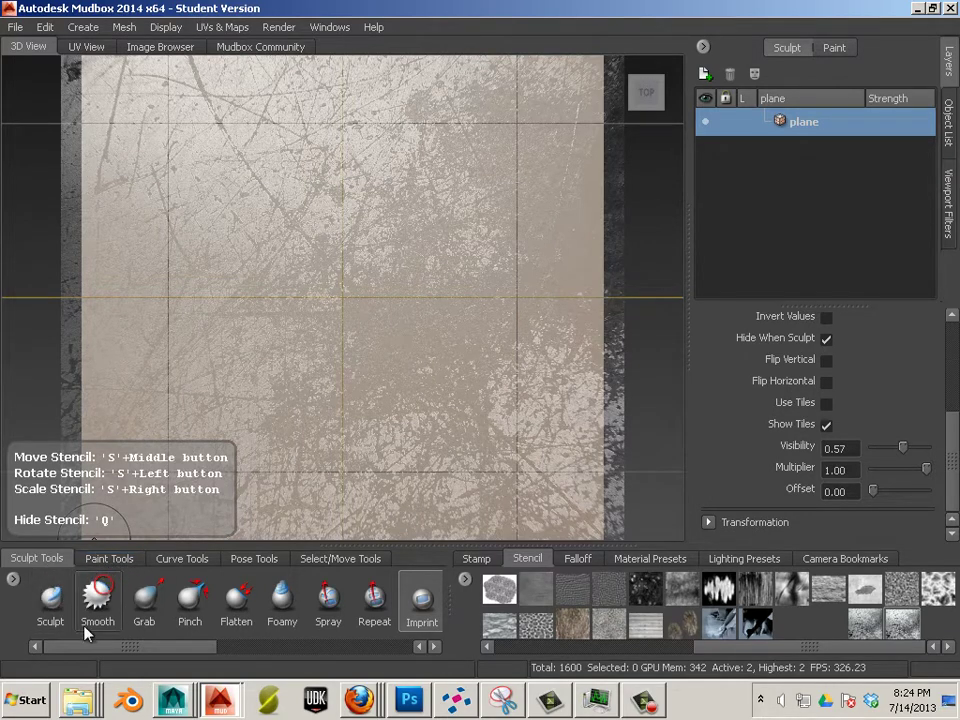
Select the Imprint tool, disable its stamp image and set its strength to 0.50.
mouse_move(140, 651)
mouse_down()
mouse_move(354, 674)
mouse_move(257, 674)
mouse_move(245, 663)
mouse_up()
click(207, 603)
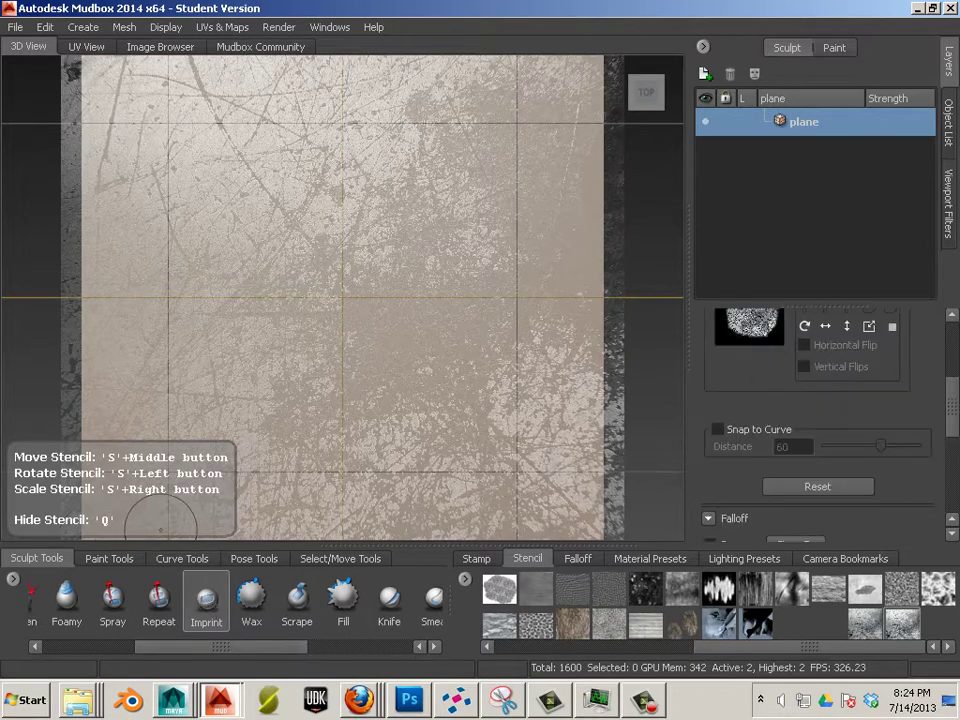
drag(955, 420, 948, 370)
click(717, 425)
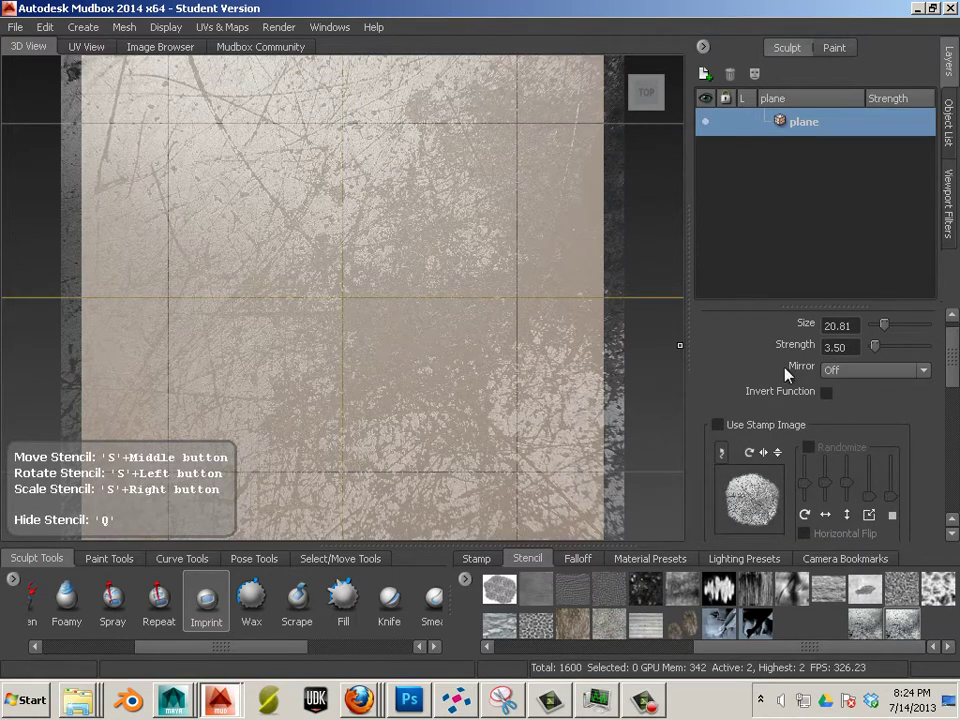
click(856, 347)
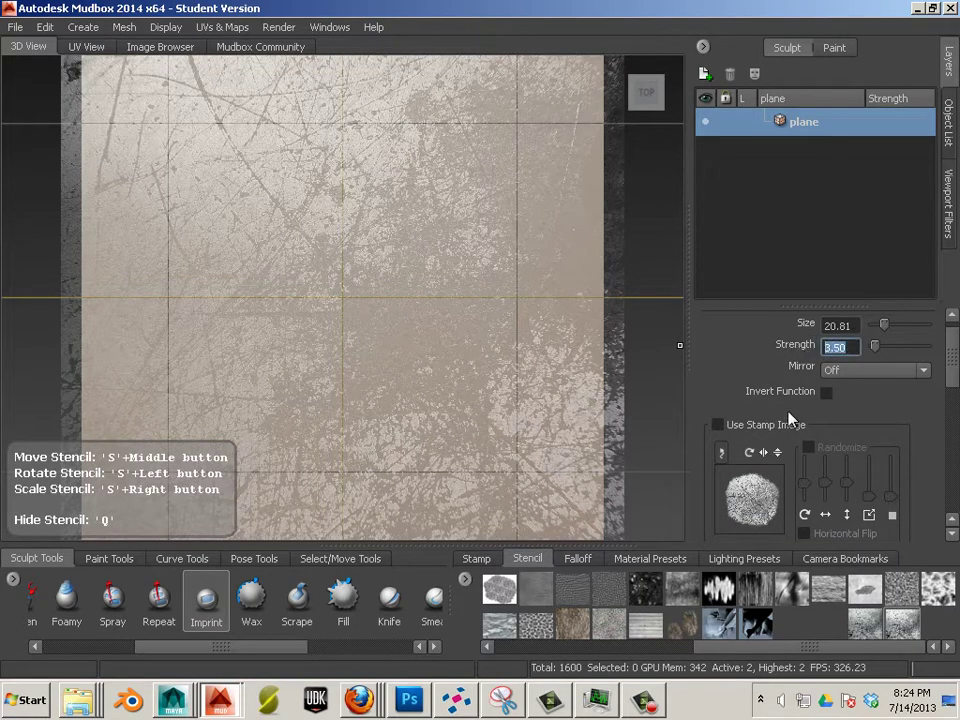
text(0.50)
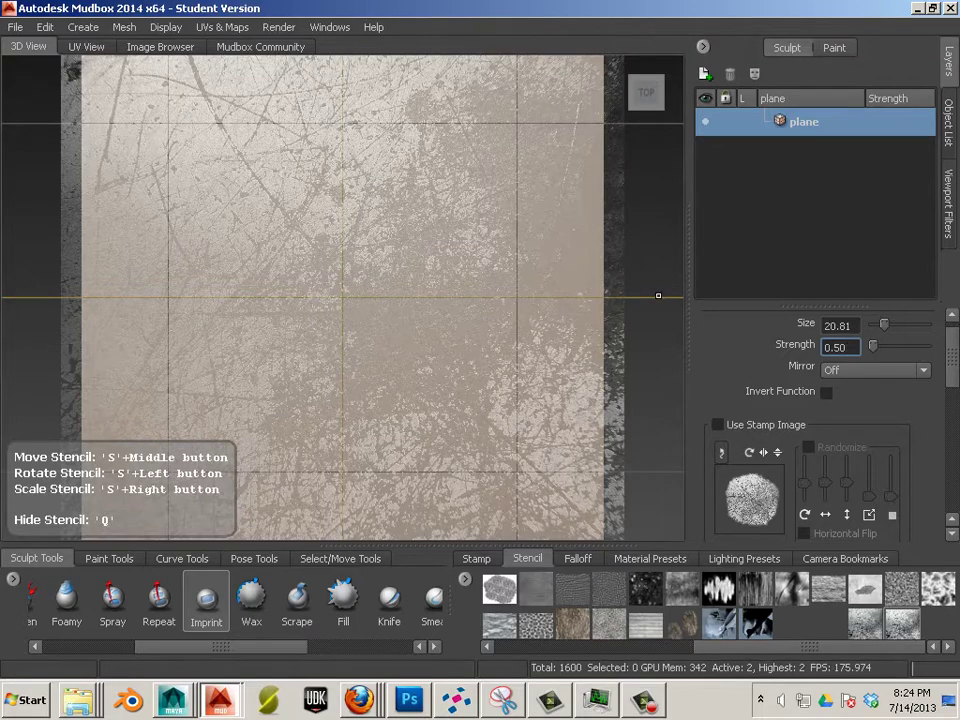
Enlarge the Imprint brush to about 59 and try an imprint through the stencil at the plane's center.
drag(392, 315, 343, 305)
key(q)
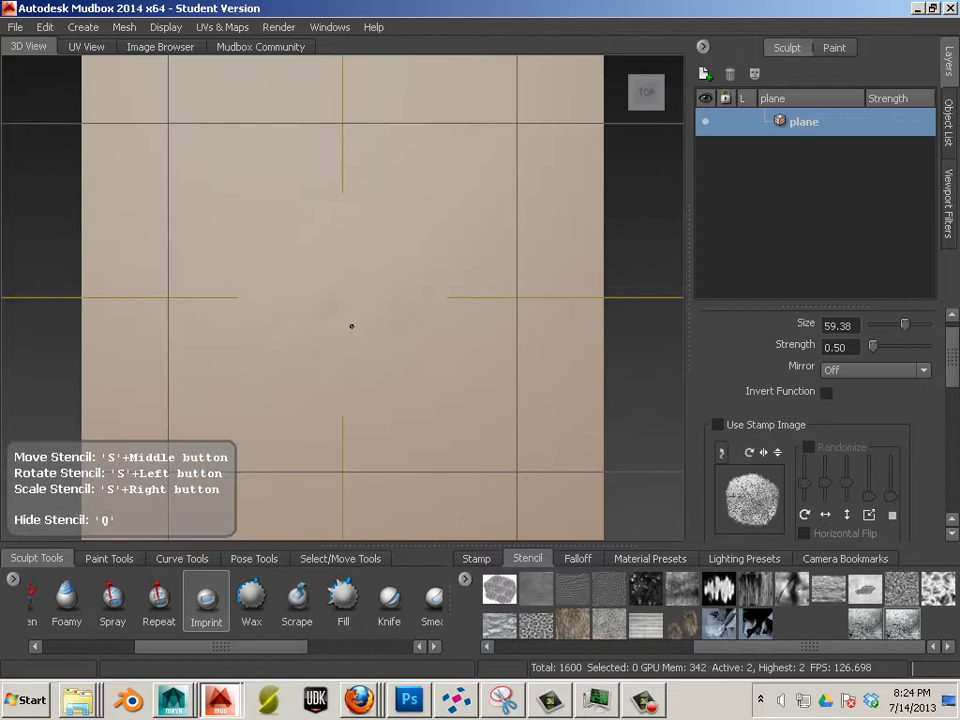
key(q)
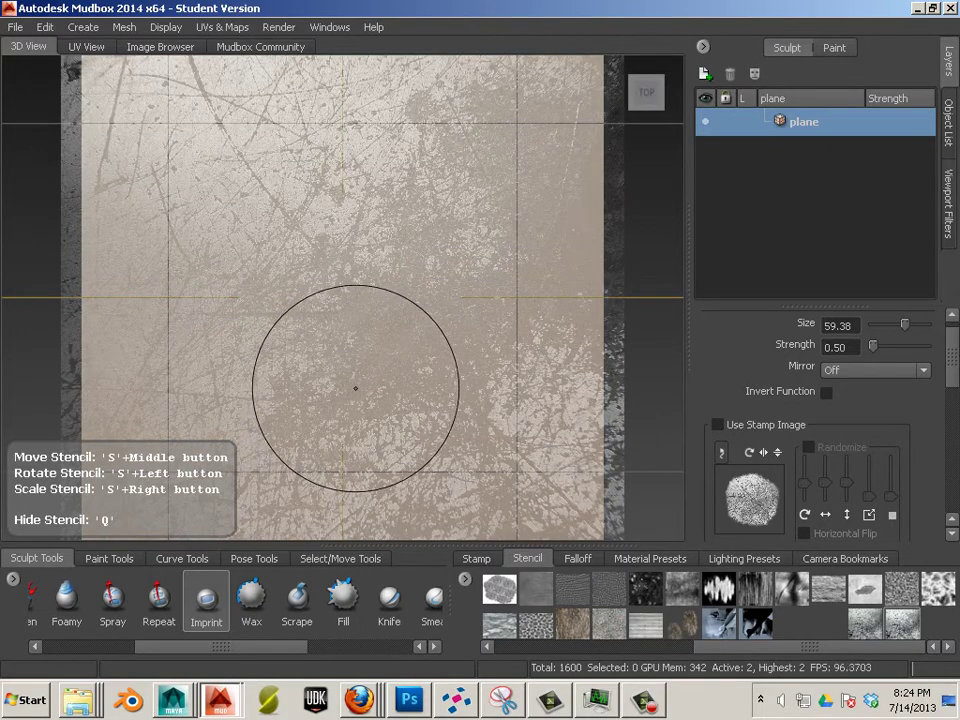
Subdivide the plane five times, up to level 7.
key(shift+d)
key(shift+d)
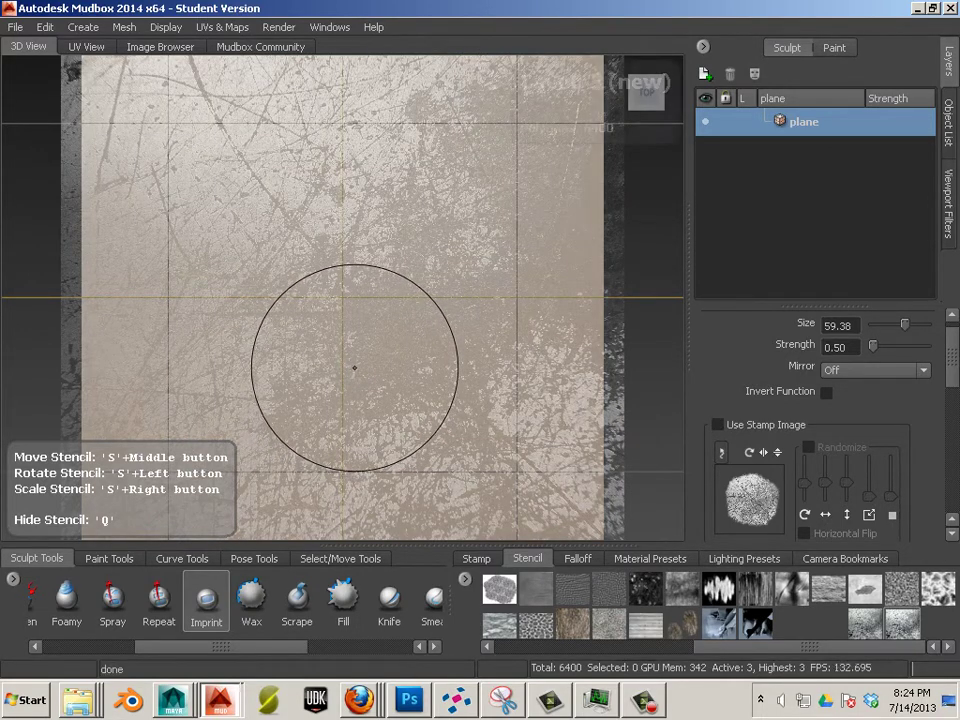
key(shift+d)
key(shift+d)
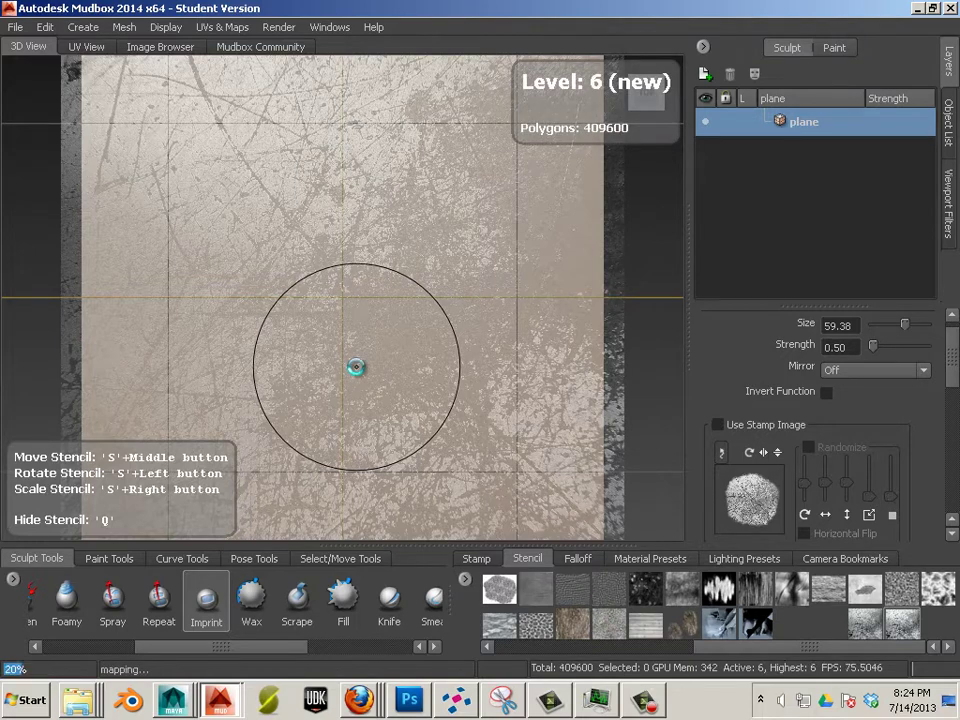
key(shift+d)
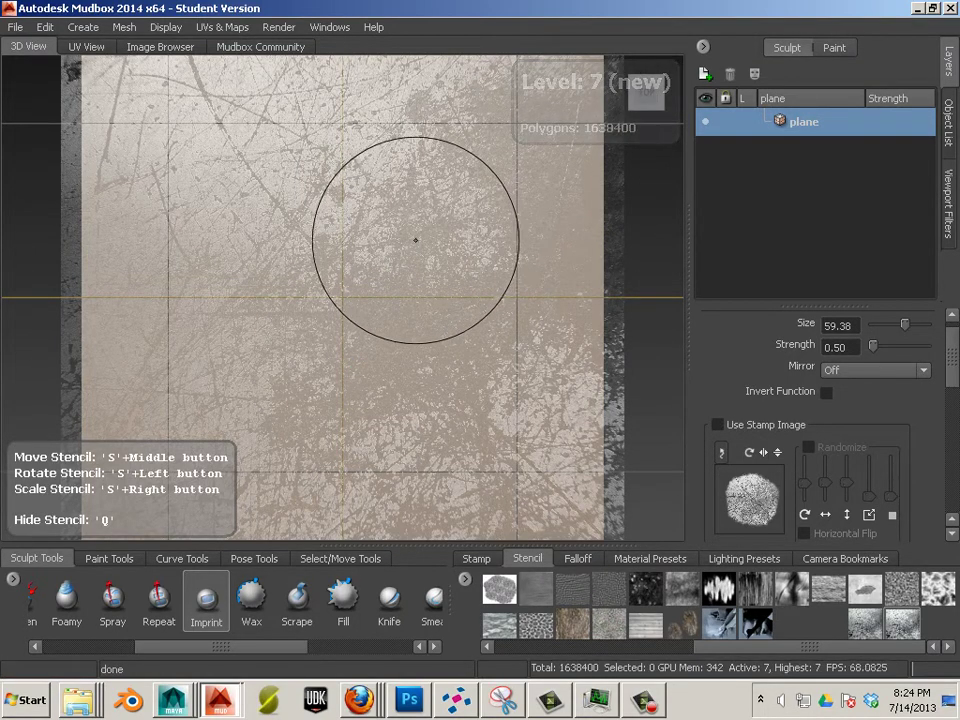
Imprint the scratch stencil onto the center of the subdivided plane.
click(341, 318)
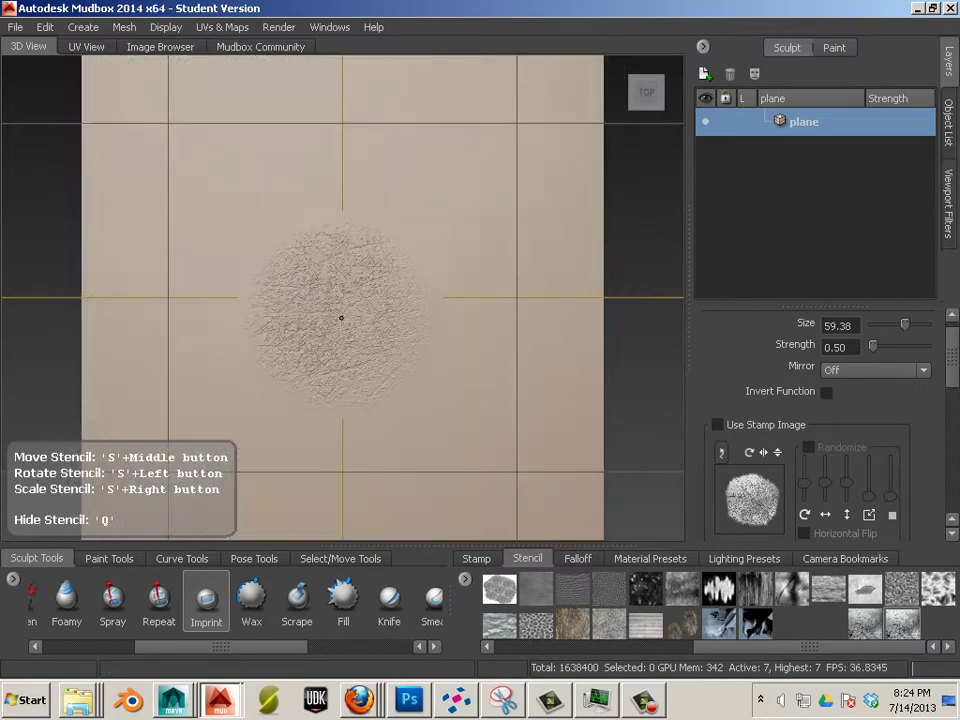
key(q)
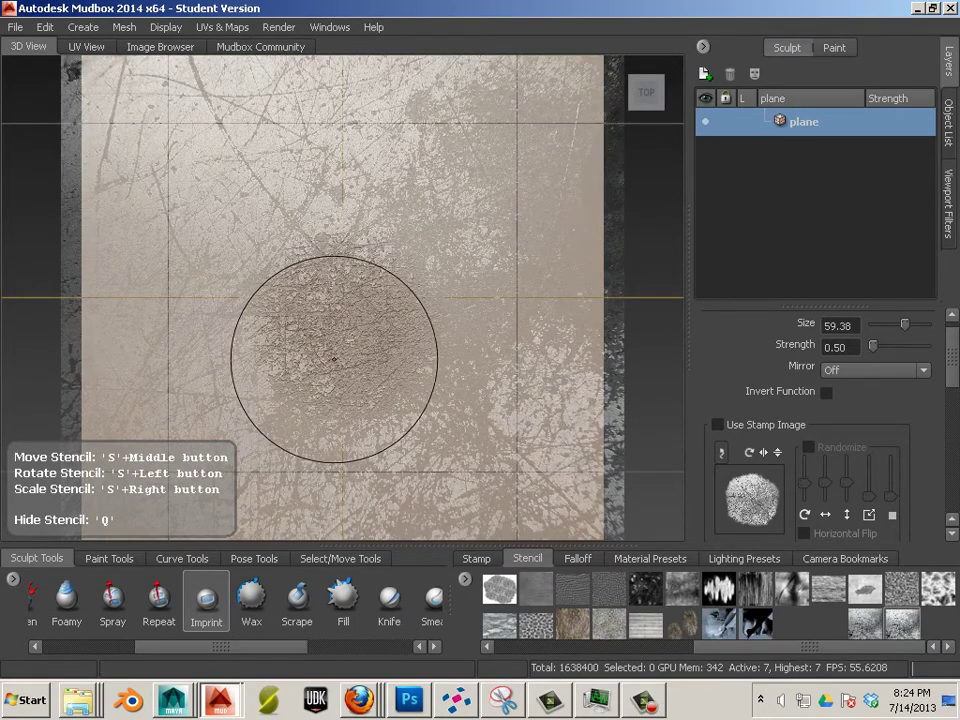
Undo the last imprint and enlarge the Imprint brush to about 105.
key(ctrl+z)
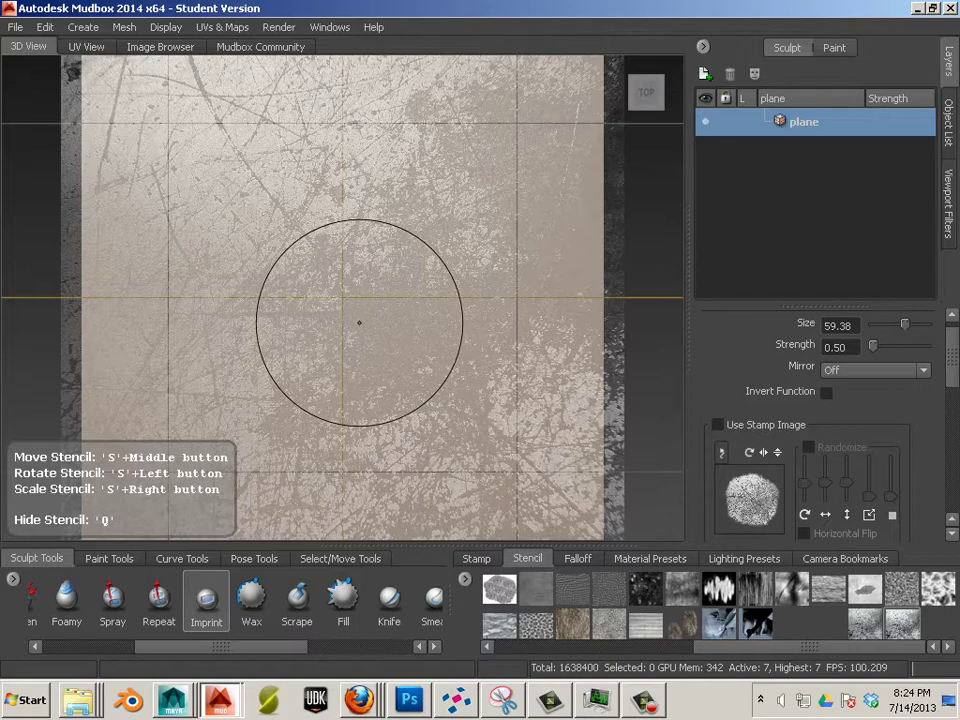
key(bracketright)
key(bracketright)
key(bracketright)
key(bracketright)
key(bracketright)
key(bracketright)
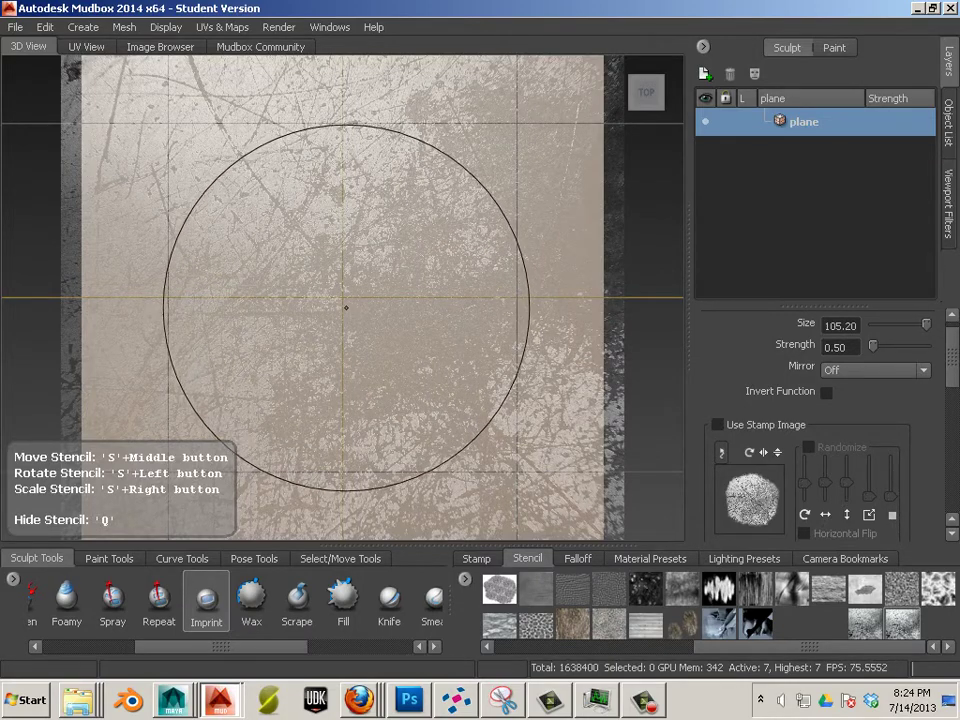
Try imprinting the scratch stencil at the plane's center with the enlarged brush at 0.50 strength.
drag(343, 306, 342, 306)
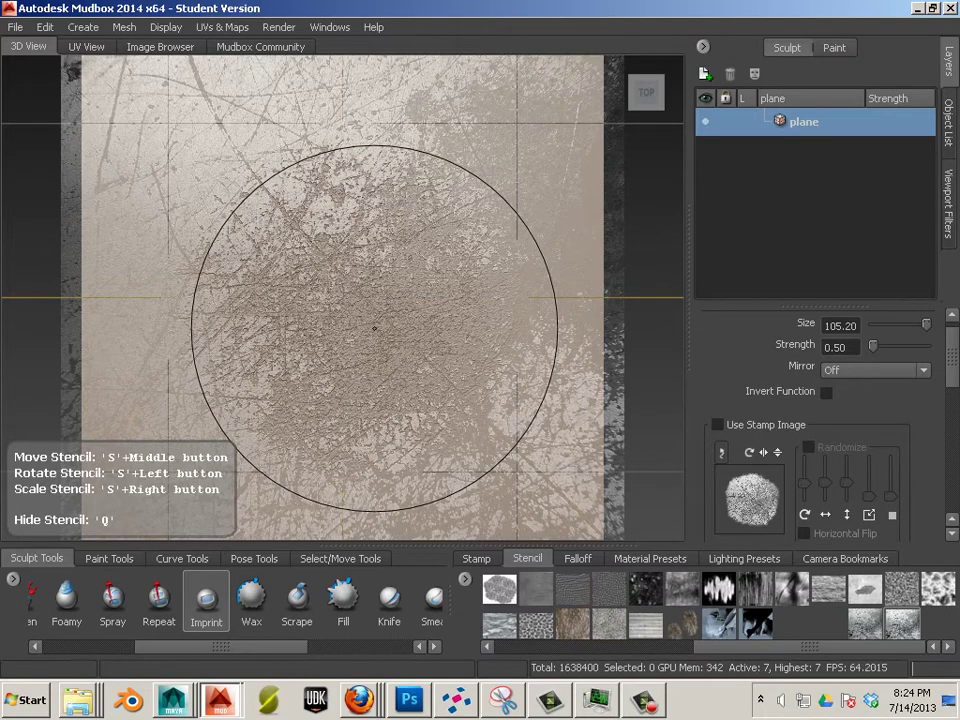
key(ctrl+z)
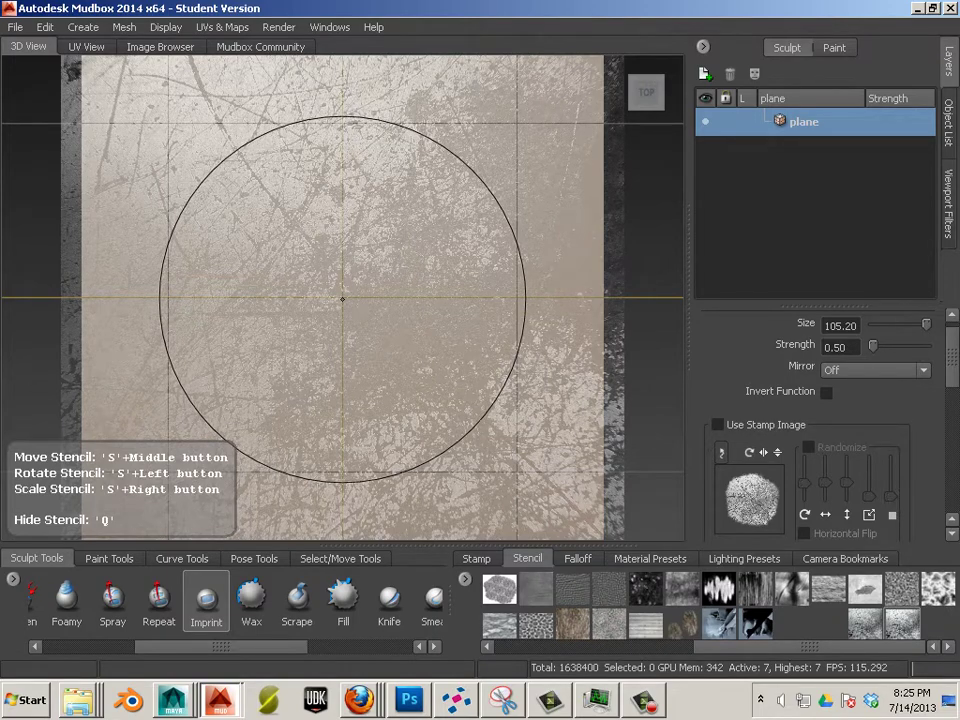
click(342, 297)
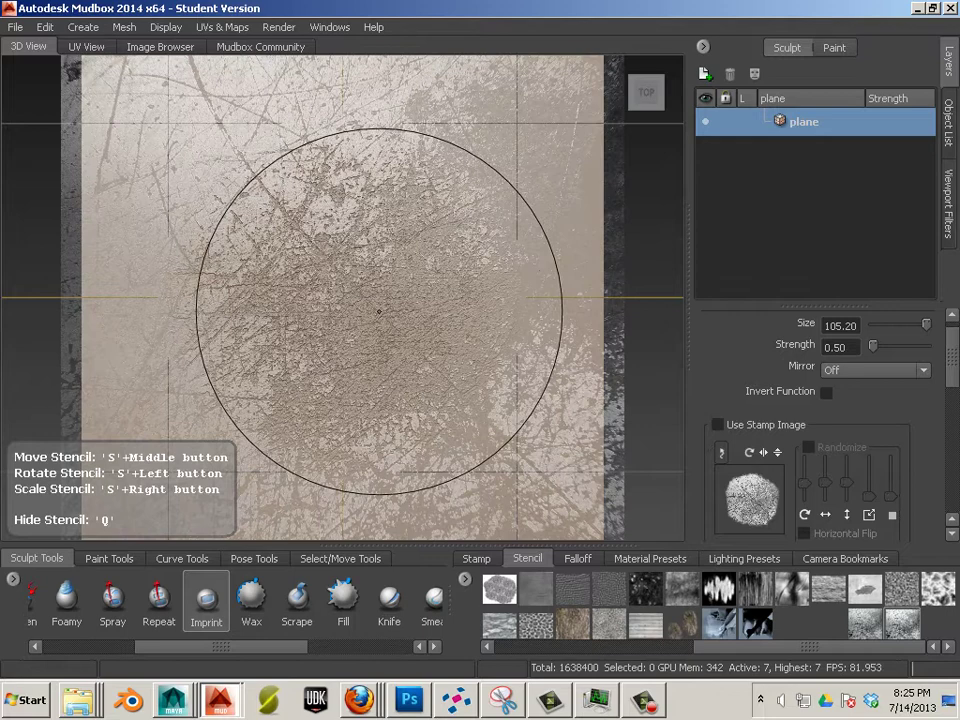
Set the Imprint strength to 0.75 and imprint the scratch stencil at the plane's center on a new sculpt layer.
double_click(852, 347)
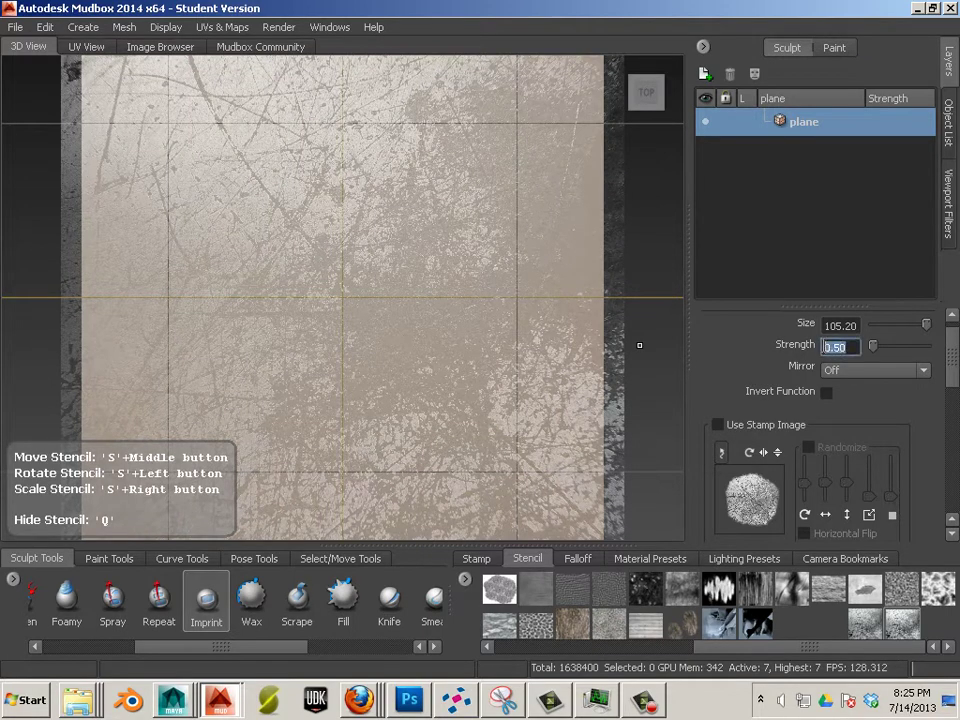
text(.75)
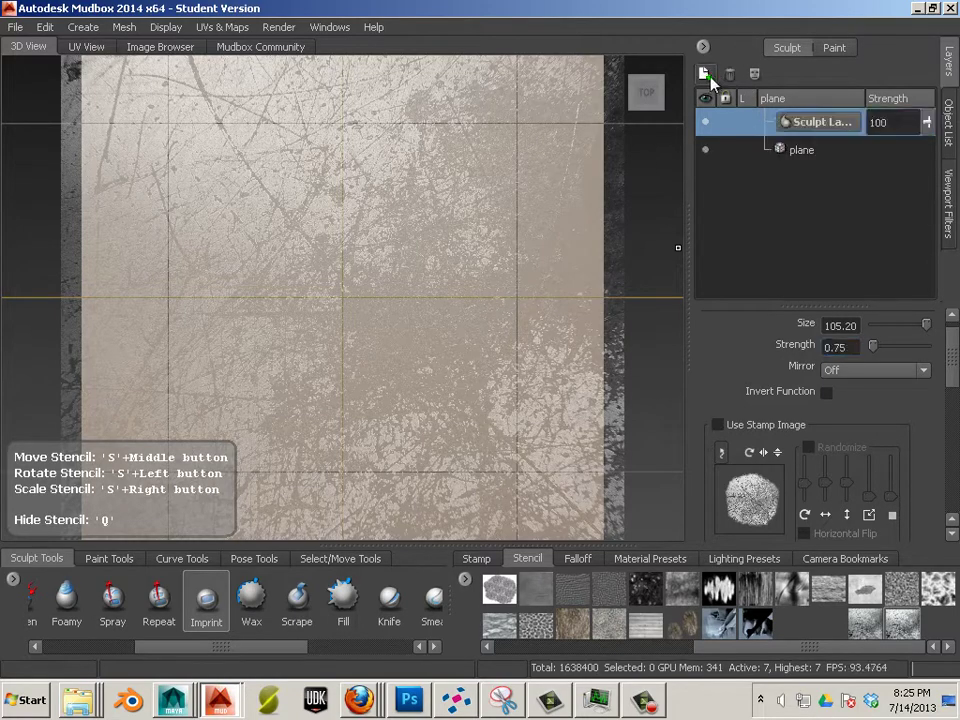
click(341, 298)
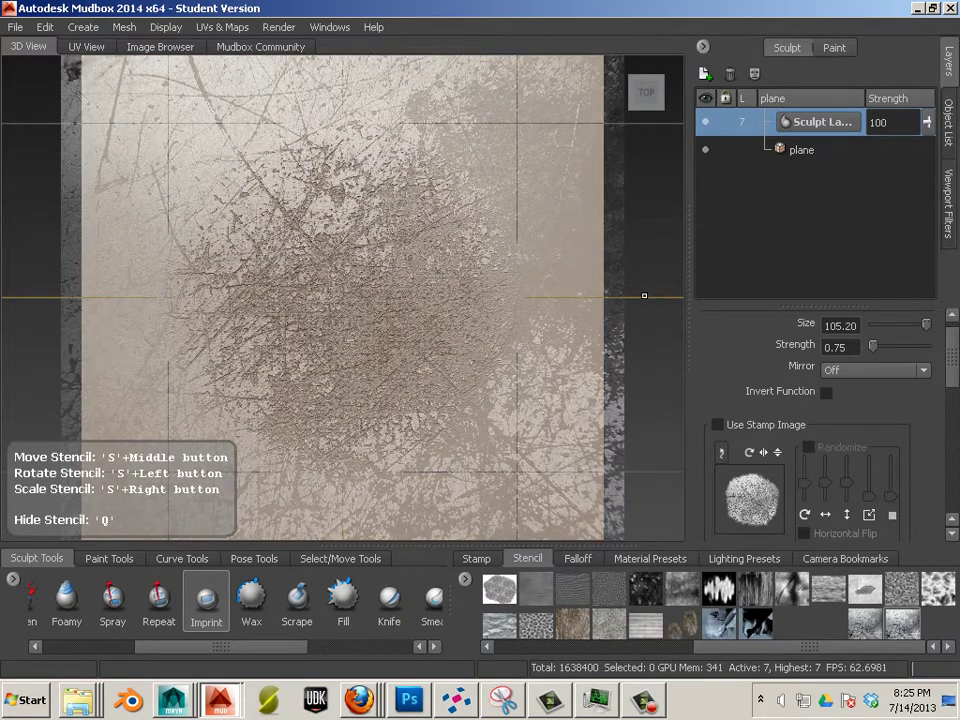
Select the Projection paint tool and create a 2048 Diffuse layer, Paint Layer 1, saved as TIFF [8 bit, RGBA].
click(101, 559)
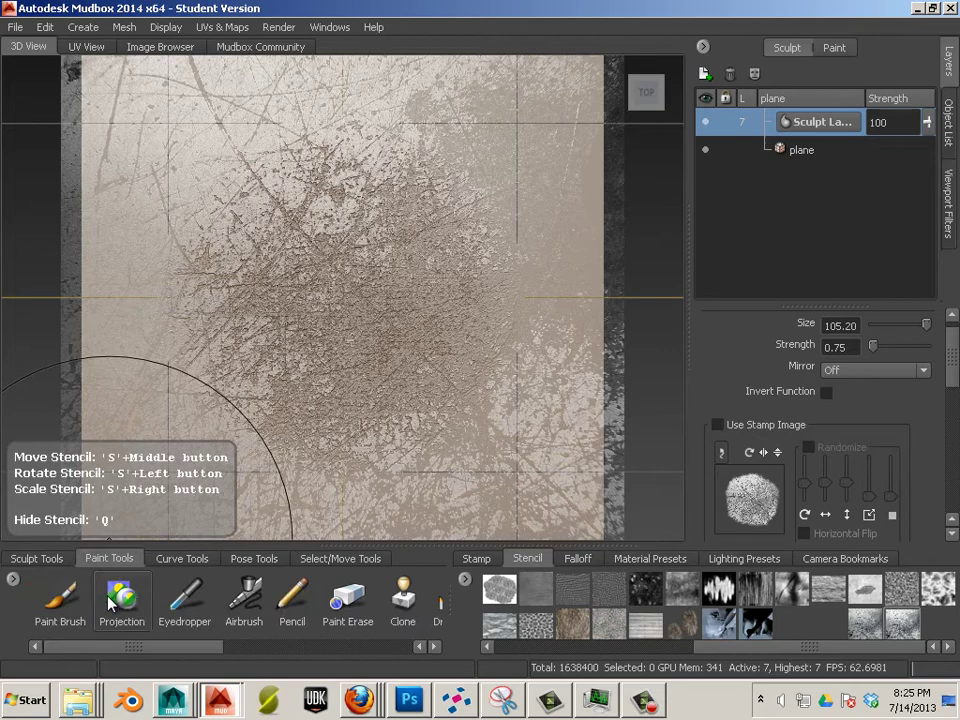
click(122, 598)
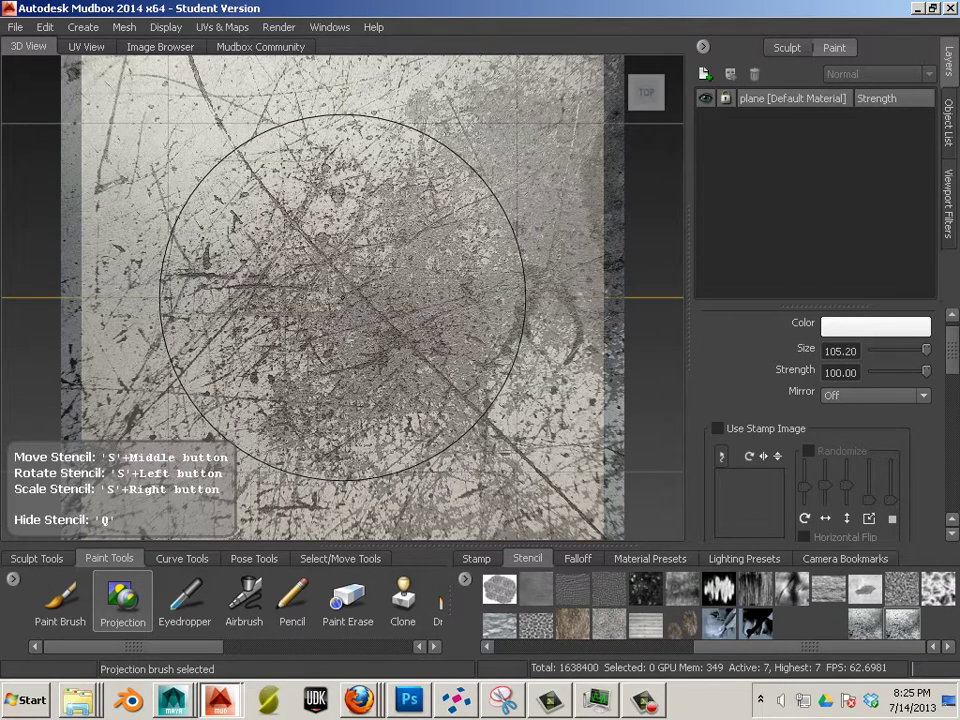
click(343, 292)
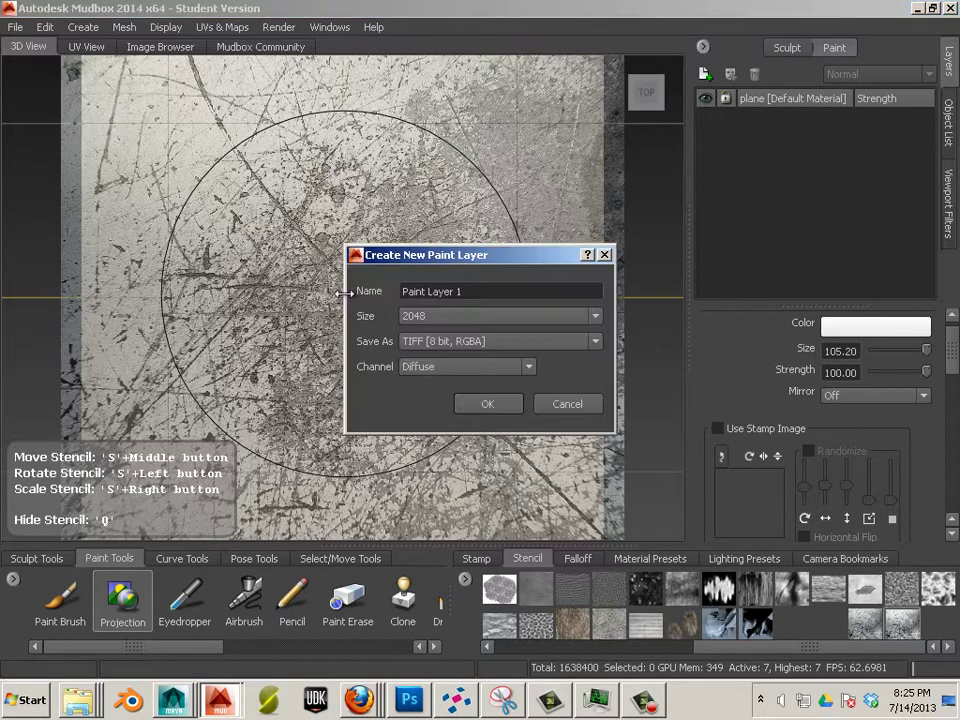
click(479, 403)
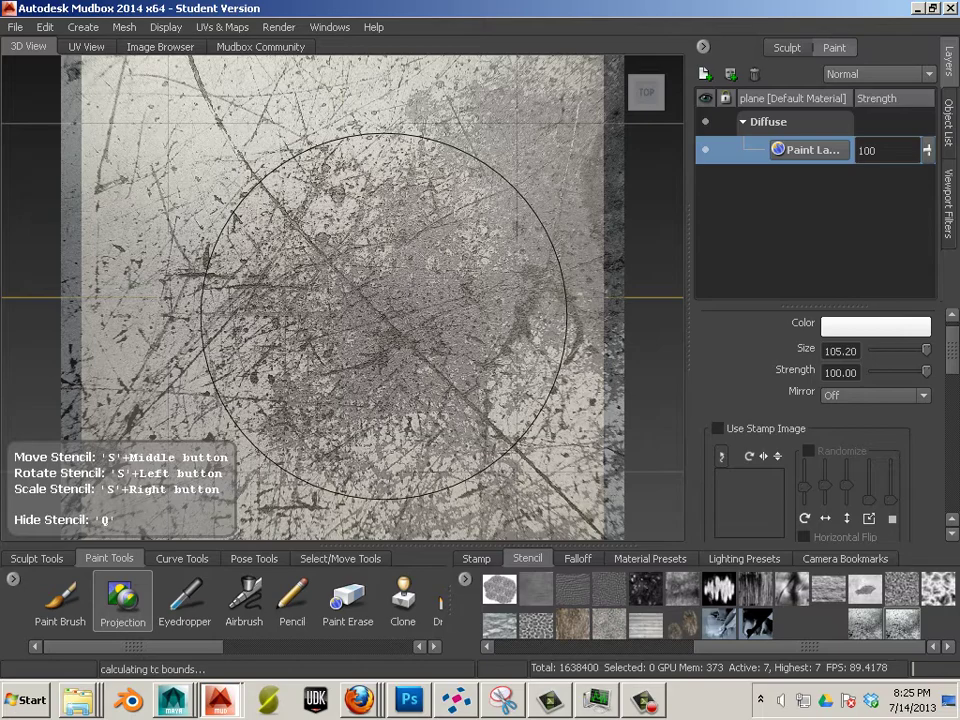
Toggle the stencil's visibility to examine the imprinted scratch detail against the stencil image.
key(q)
key(q)
key(q)
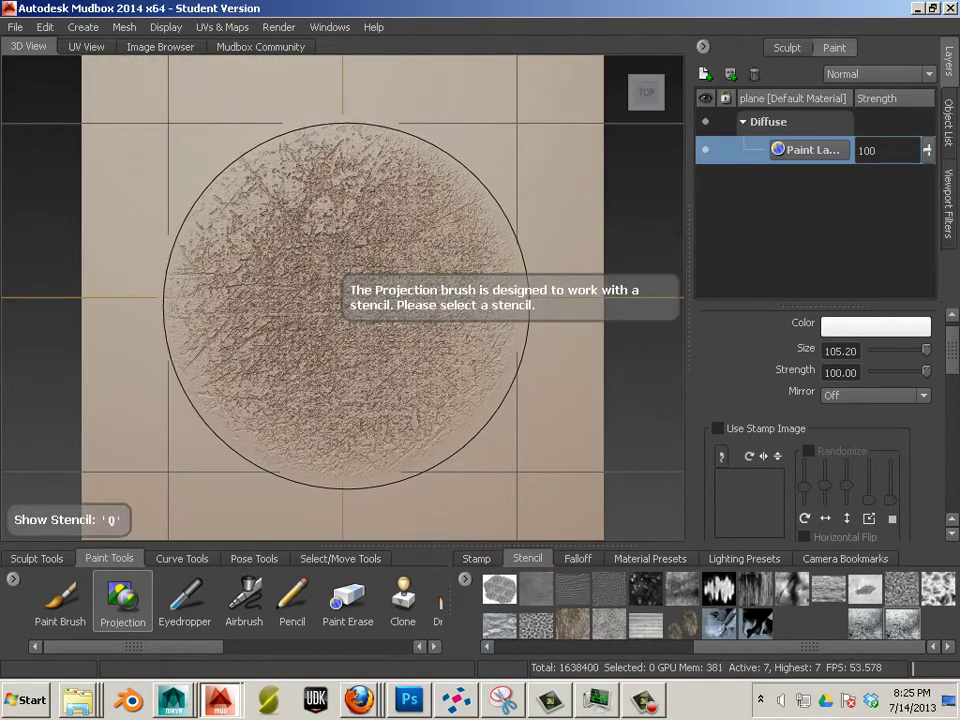
key(q)
key(q)
key(q)
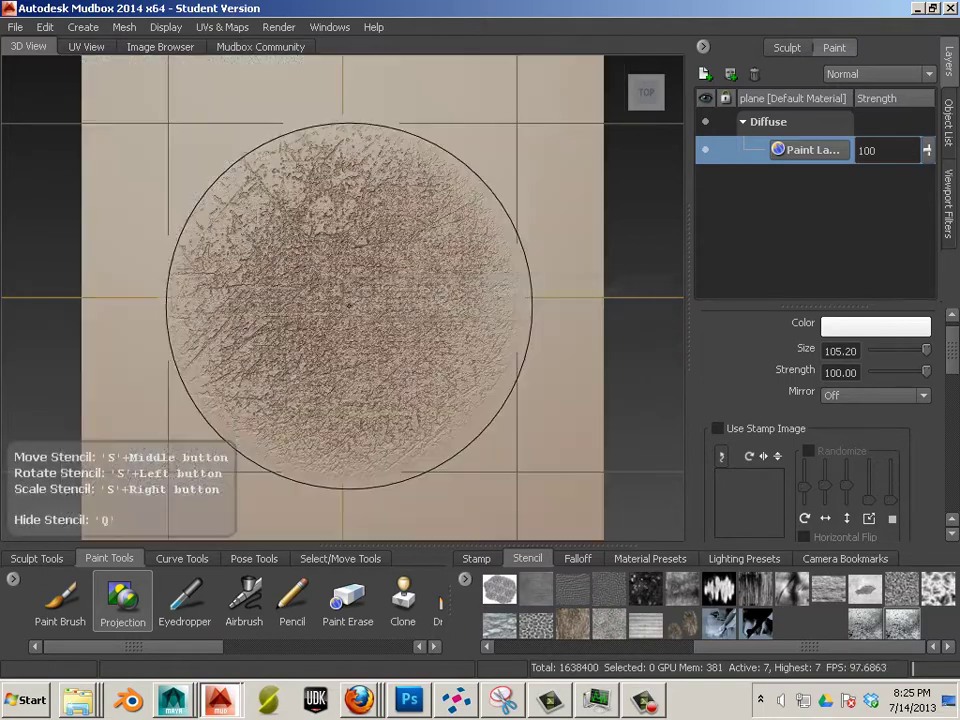
key(q)
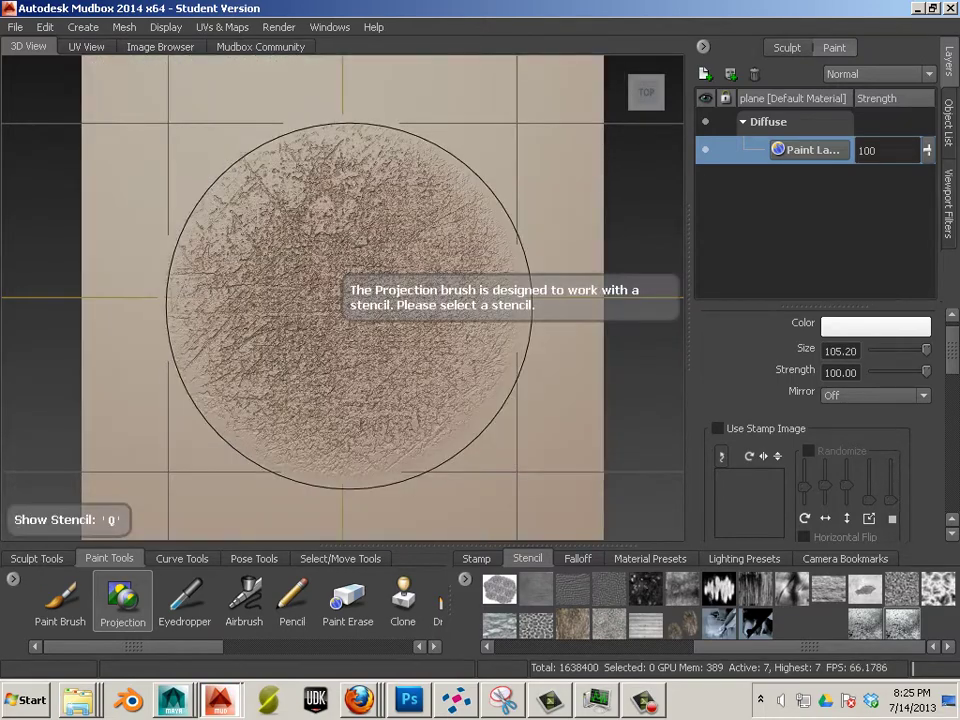
key(q)
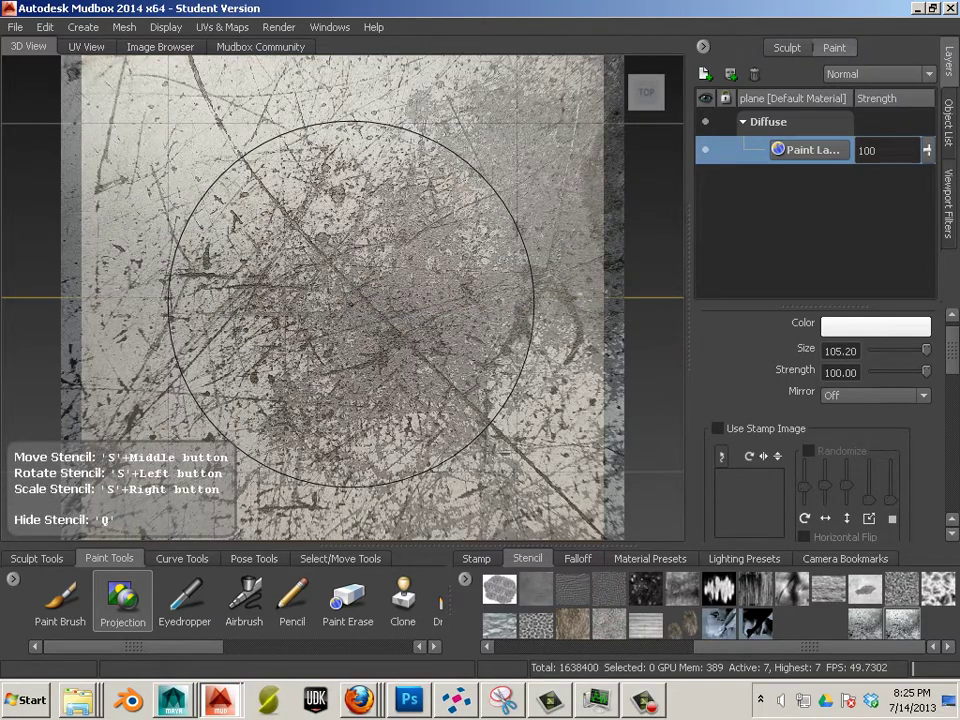
Project the scratch texture from the stencil onto the imprinted circle at the plane's center.
click(350, 303)
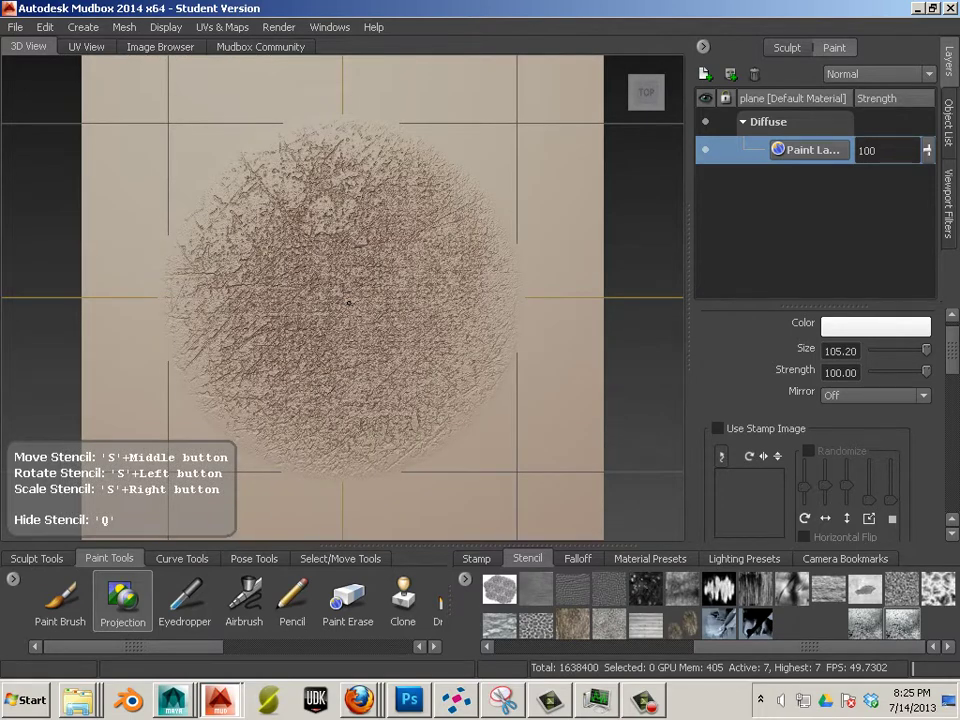
drag(348, 299, 201, 175)
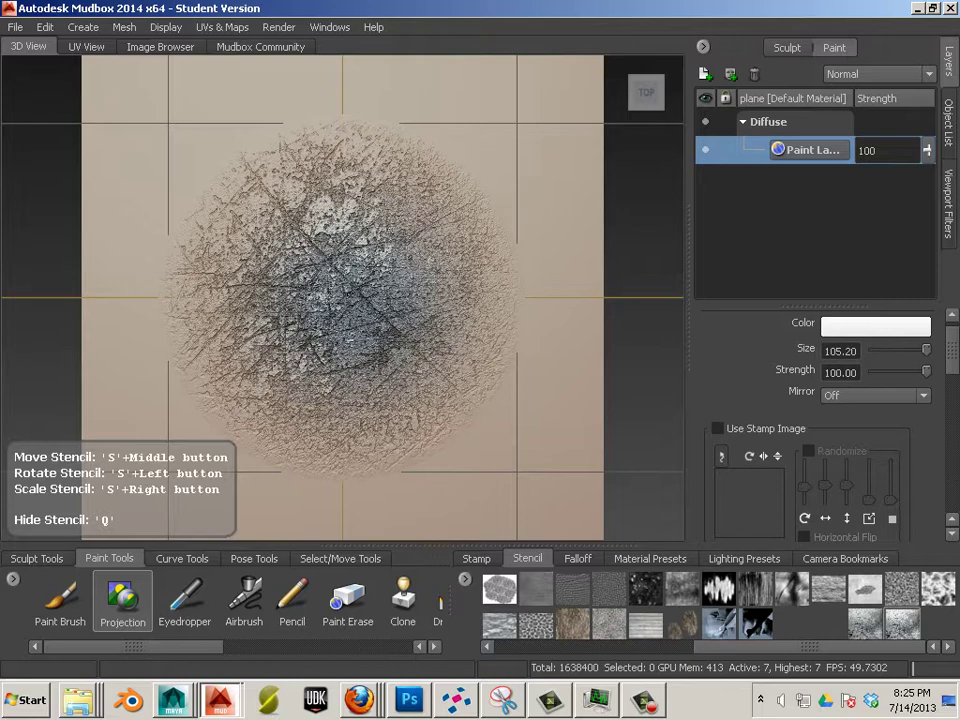
drag(318, 280, 395, 345)
mouse_move(343, 296)
mouse_down()
mouse_move(332, 297)
mouse_move(340, 288)
mouse_up()
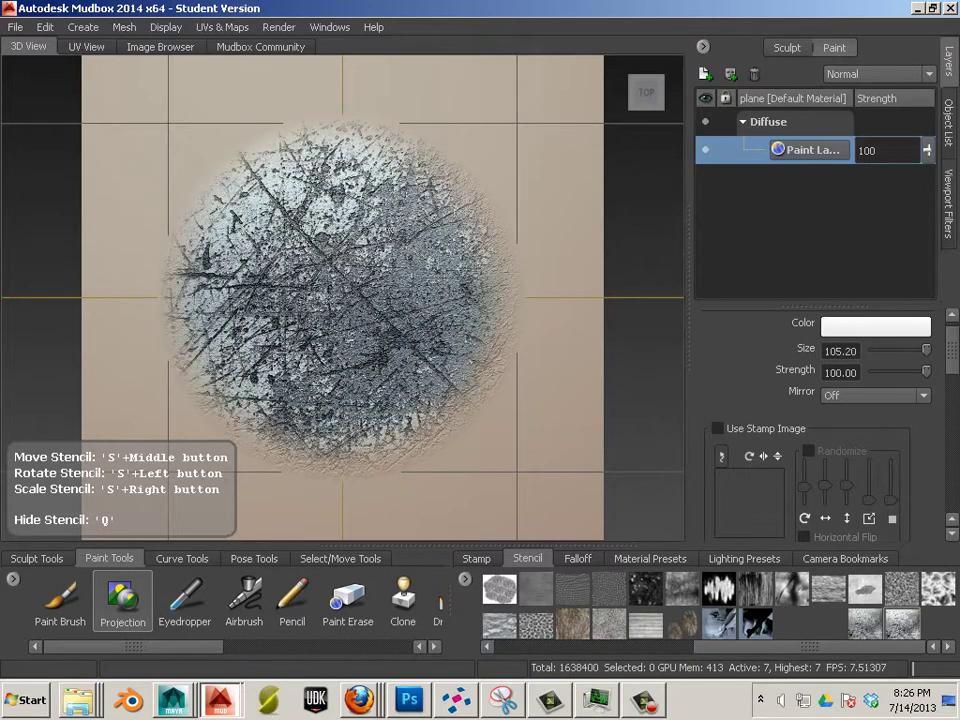
Add another projection pass over the imprinted circle to fill out its edges, and hide the stencil.
key(q)
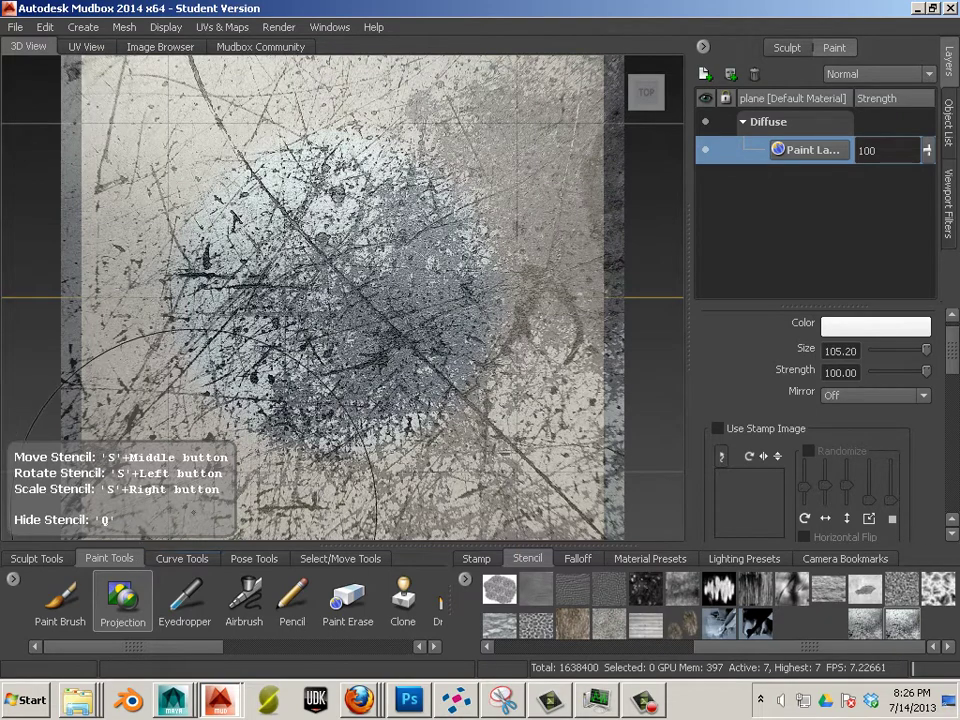
key(q)
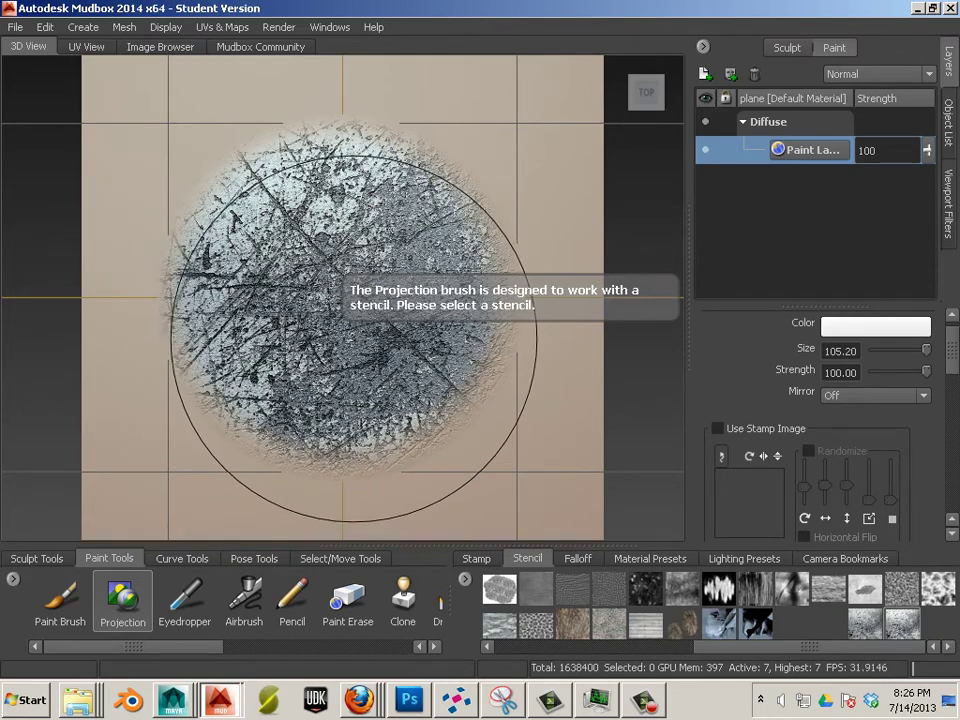
key(q)
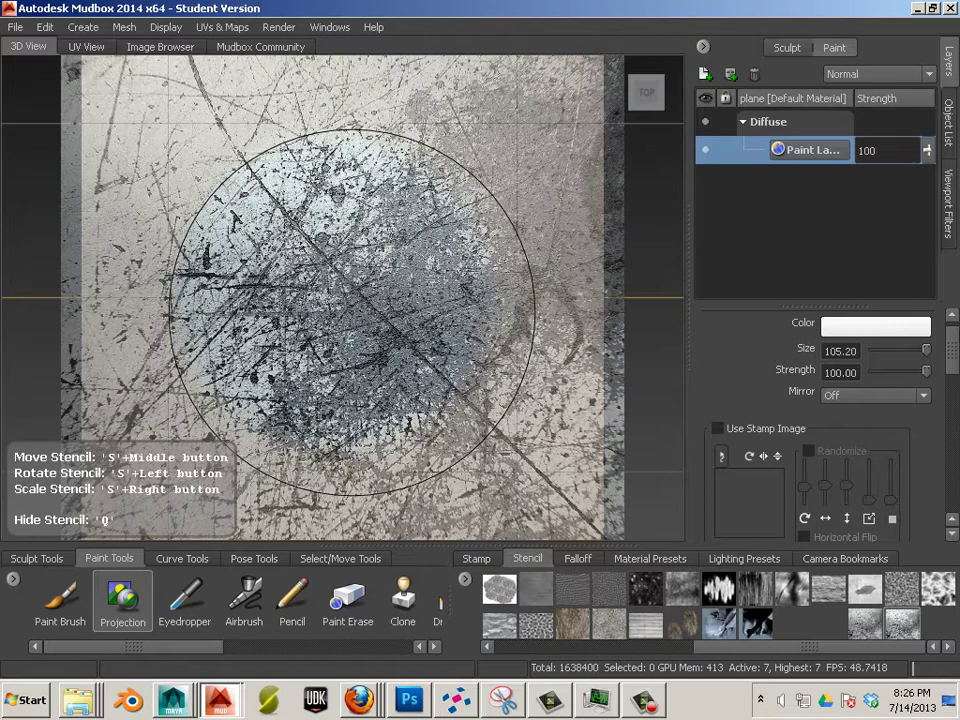
click(352, 302)
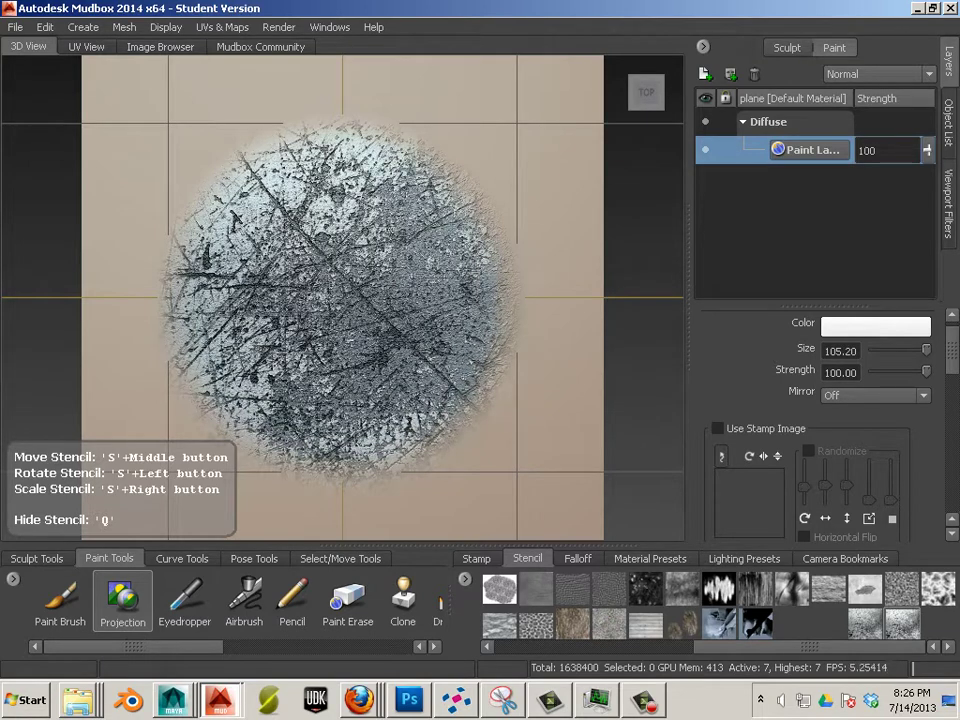
key(q)
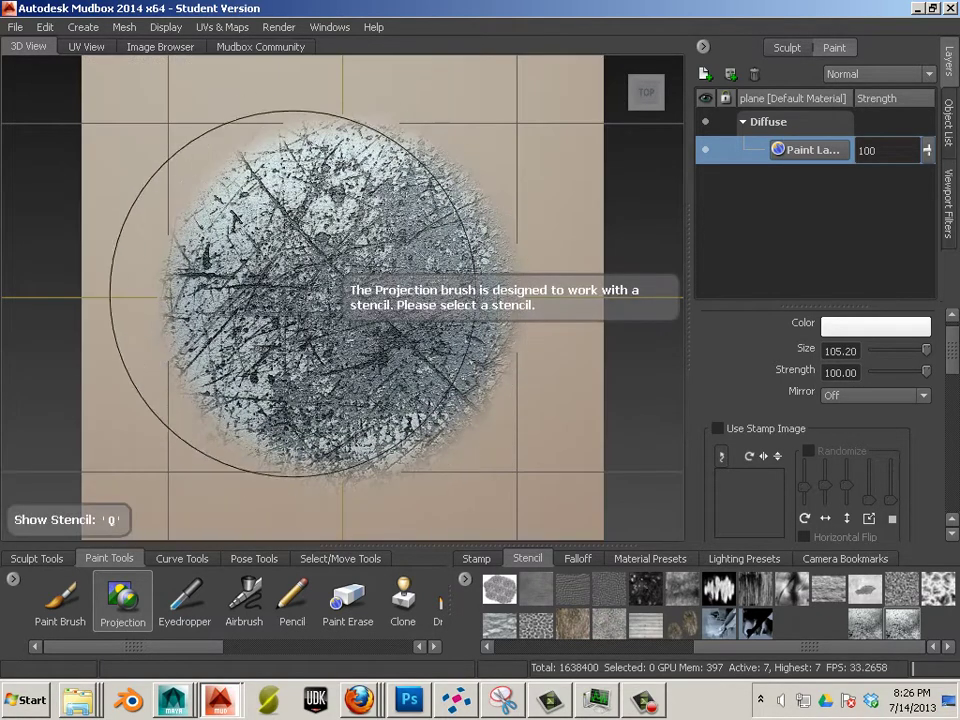
Enable the Screen Distance viewport filter and move the filter window clear of the 3D view.
click(337, 33)
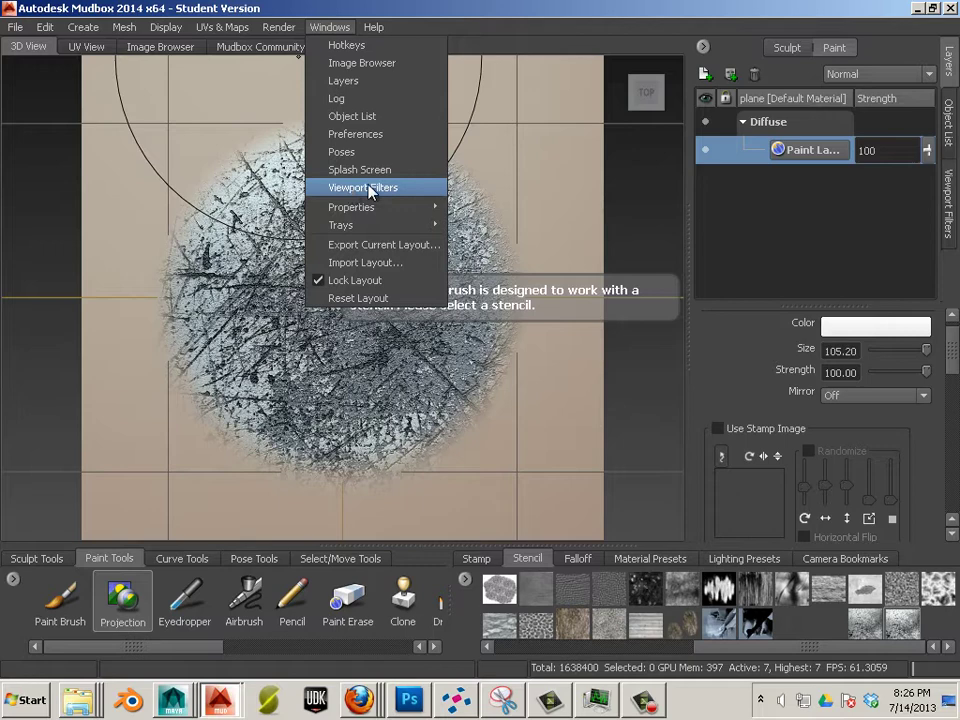
mouse_move(363, 210)
click(379, 196)
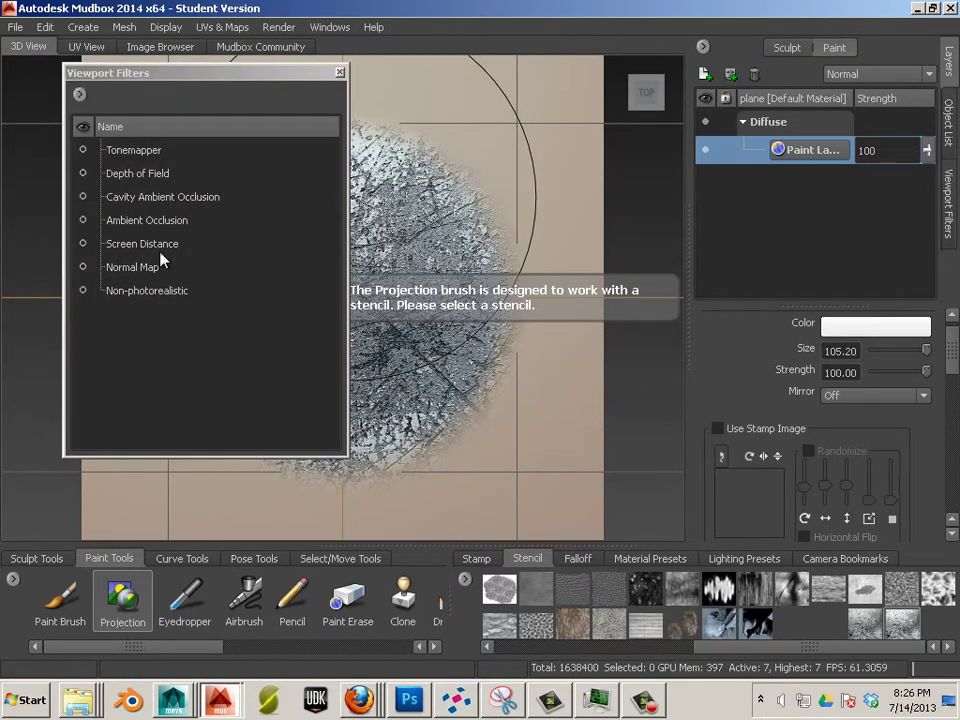
click(83, 244)
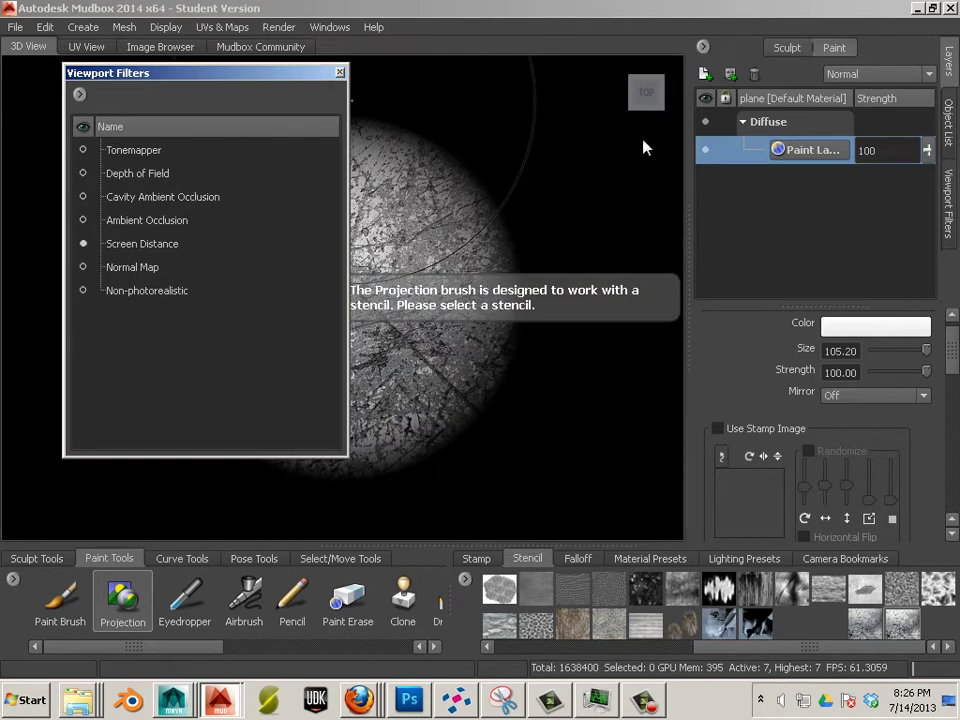
drag(643, 141, 829, 159)
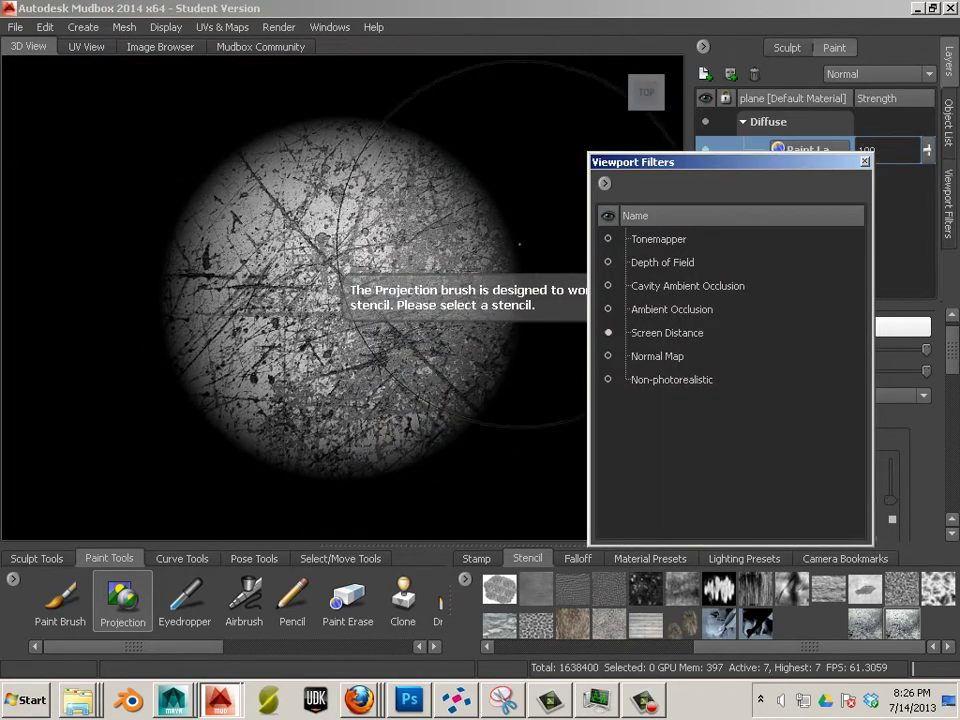
drag(702, 163, 853, 348)
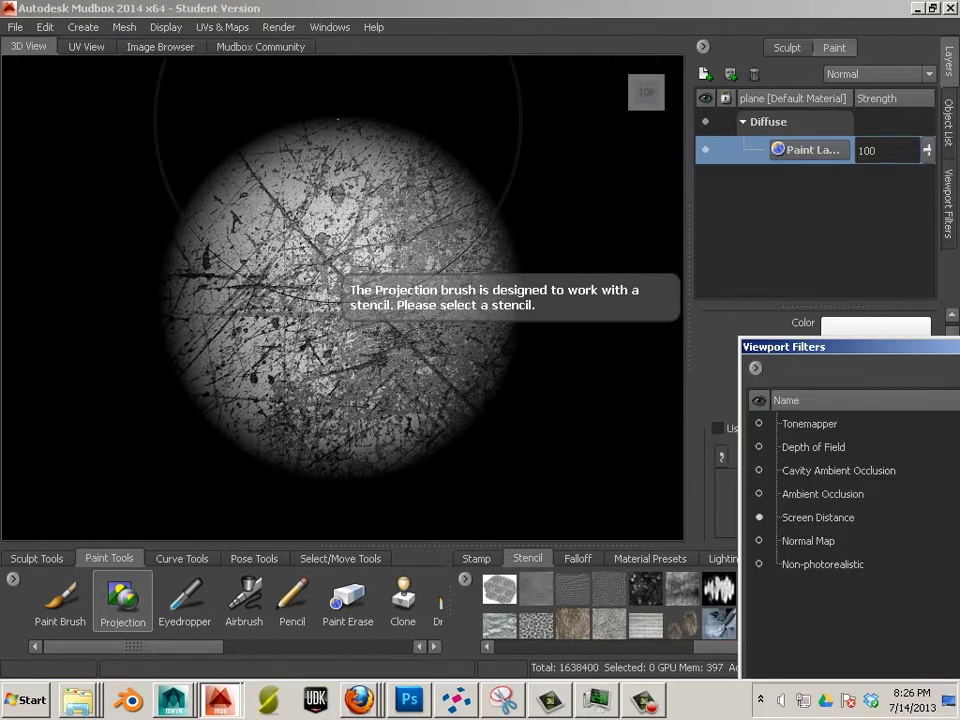
click(282, 29)
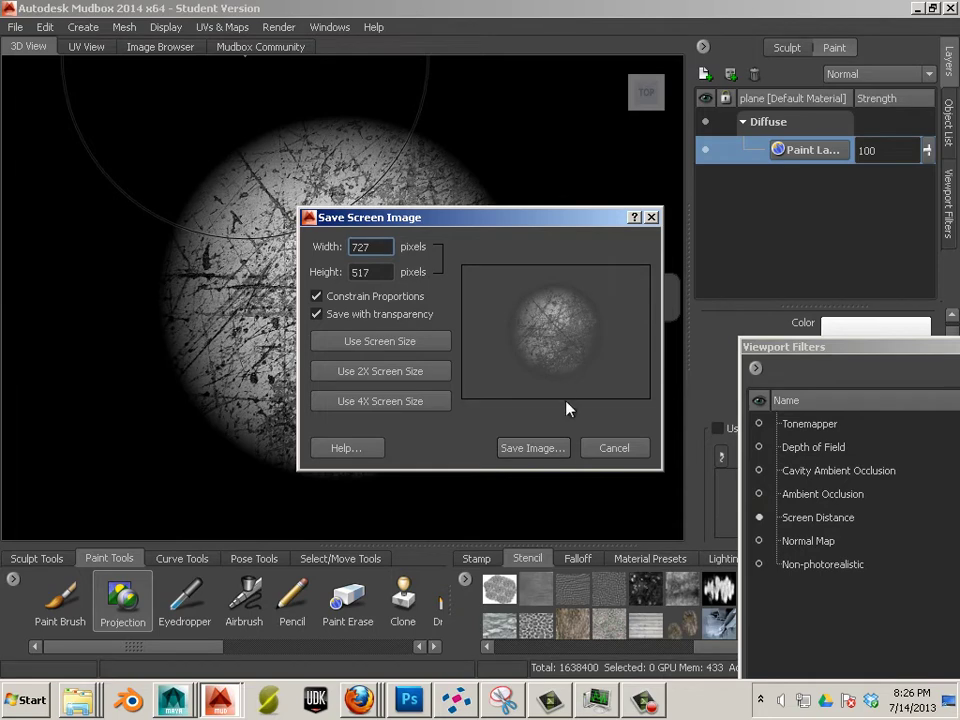
click(614, 450)
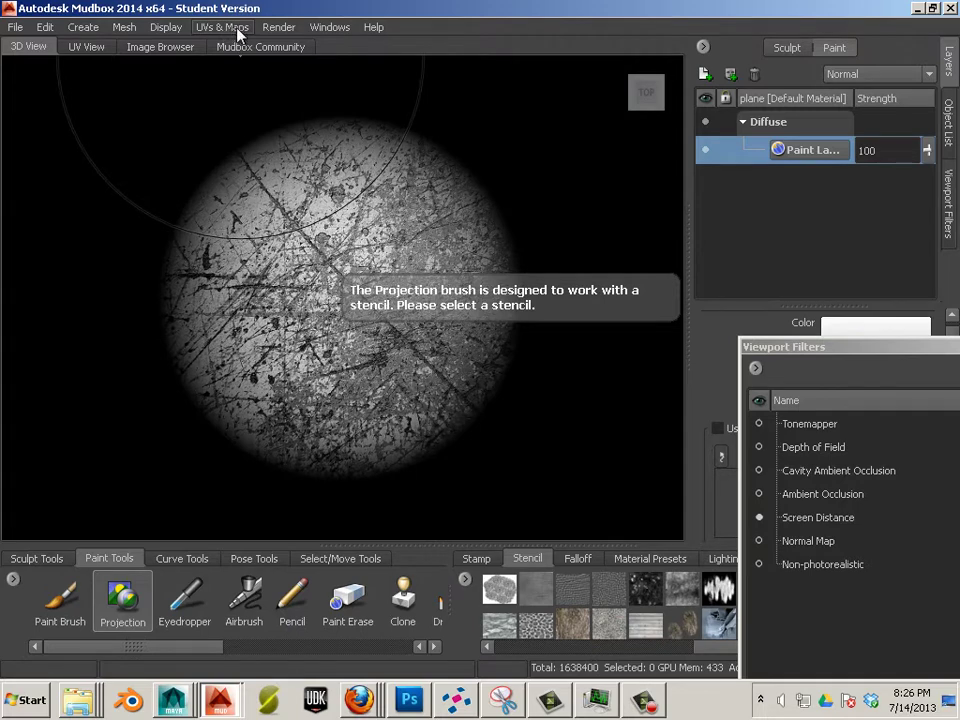
click(276, 30)
mouse_move(326, 32)
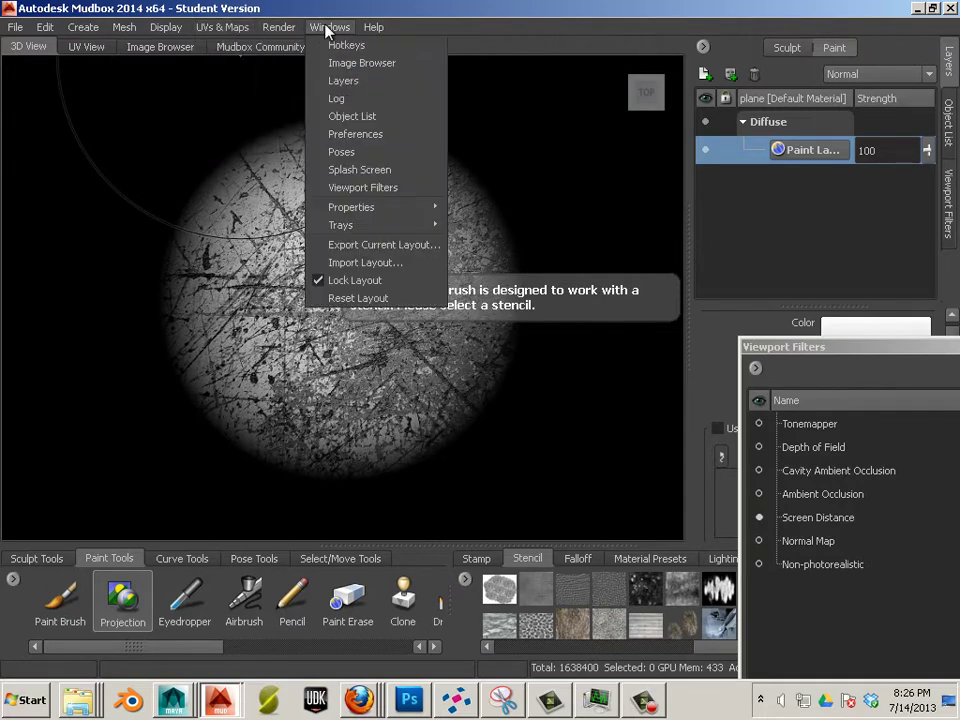
mouse_move(171, 24)
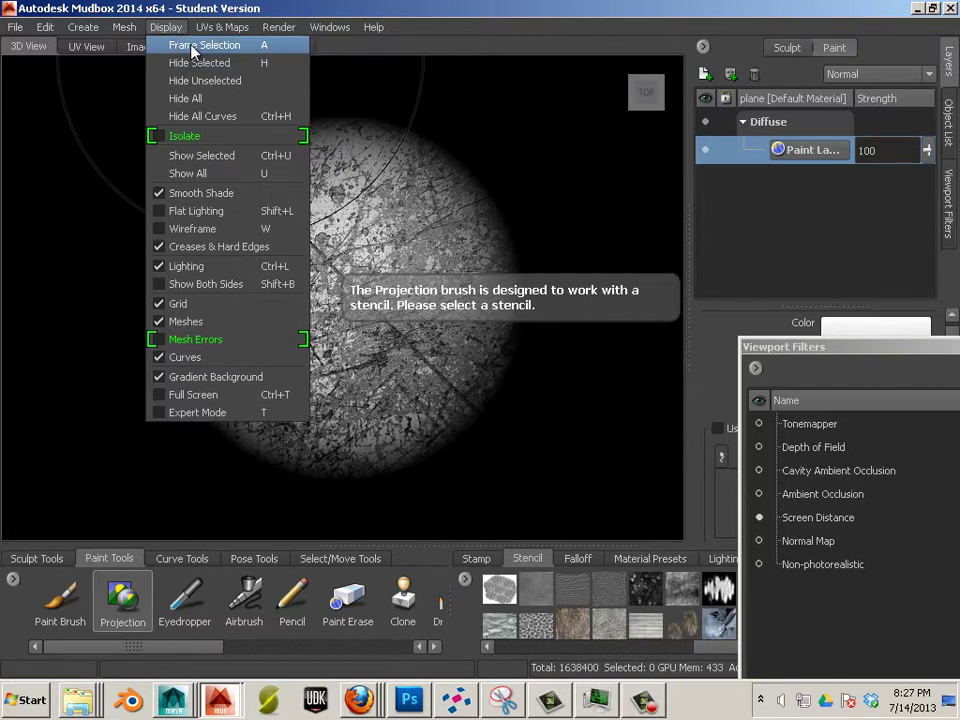
Frame the plane and zoom in until the scratched circle nearly fills the view's height.
click(198, 46)
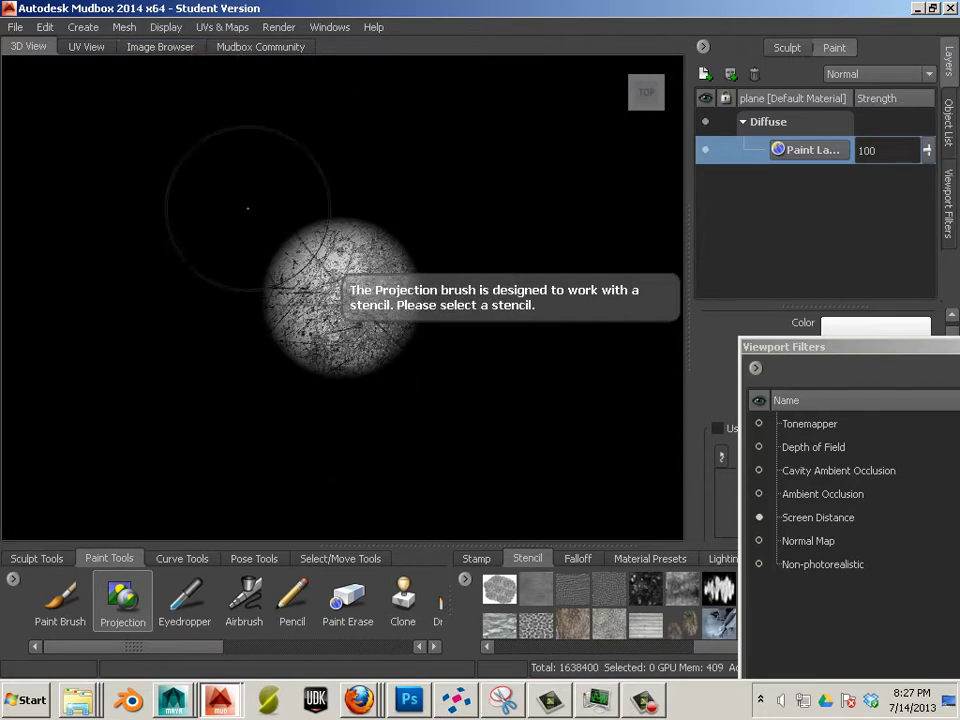
mouse_move(248, 208)
alt+right_down()
mouse_move(400, 215)
mouse_move(360, 213)
alt+right_up()
scroll(108, 76, down, 2)
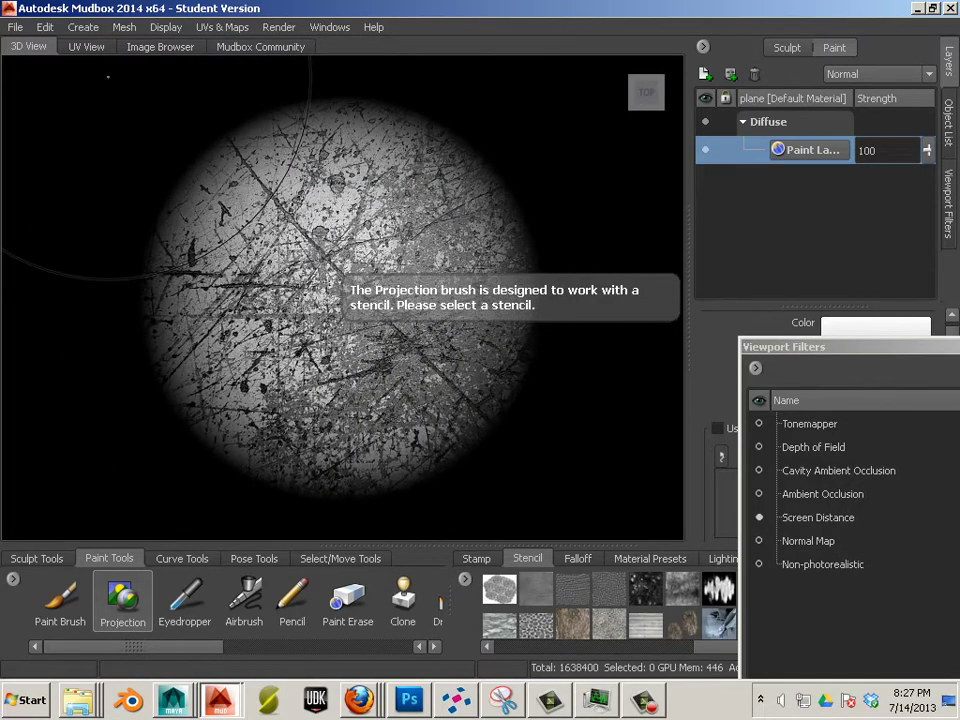
Start a screen image save with proportions unconstrained and the size set to 1024 by 1024 pixels.
click(322, 31)
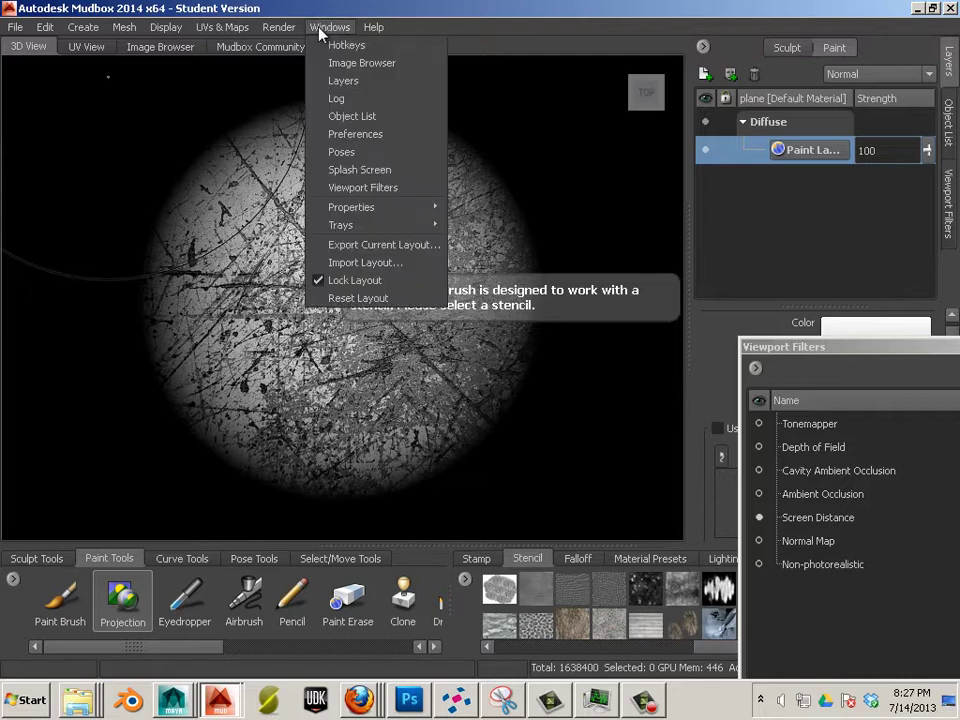
mouse_move(279, 27)
click(300, 46)
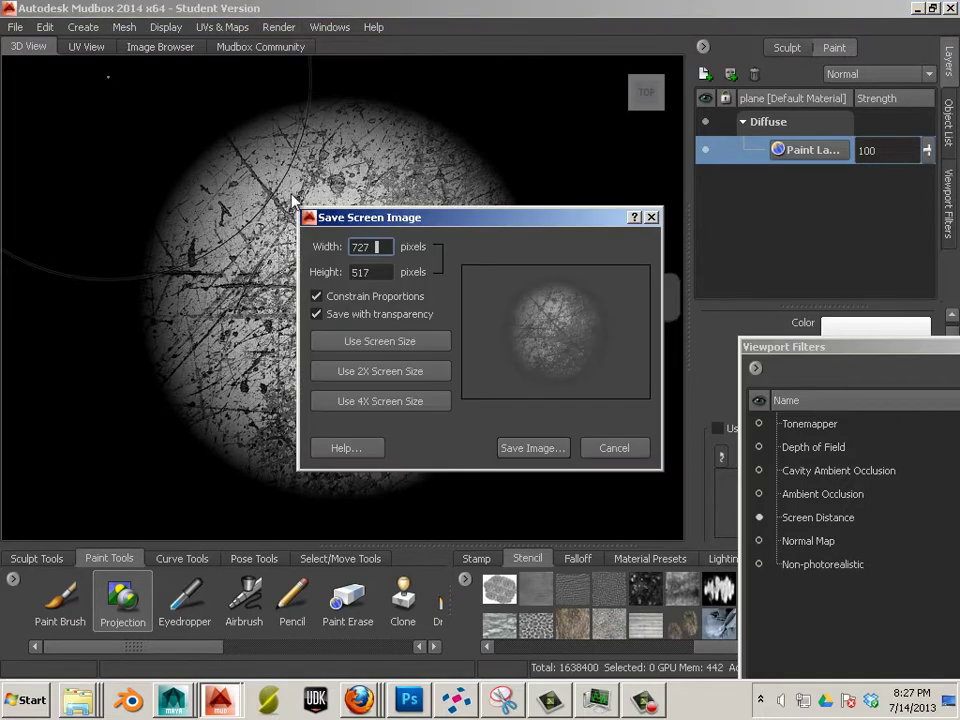
click(315, 296)
text(1024)
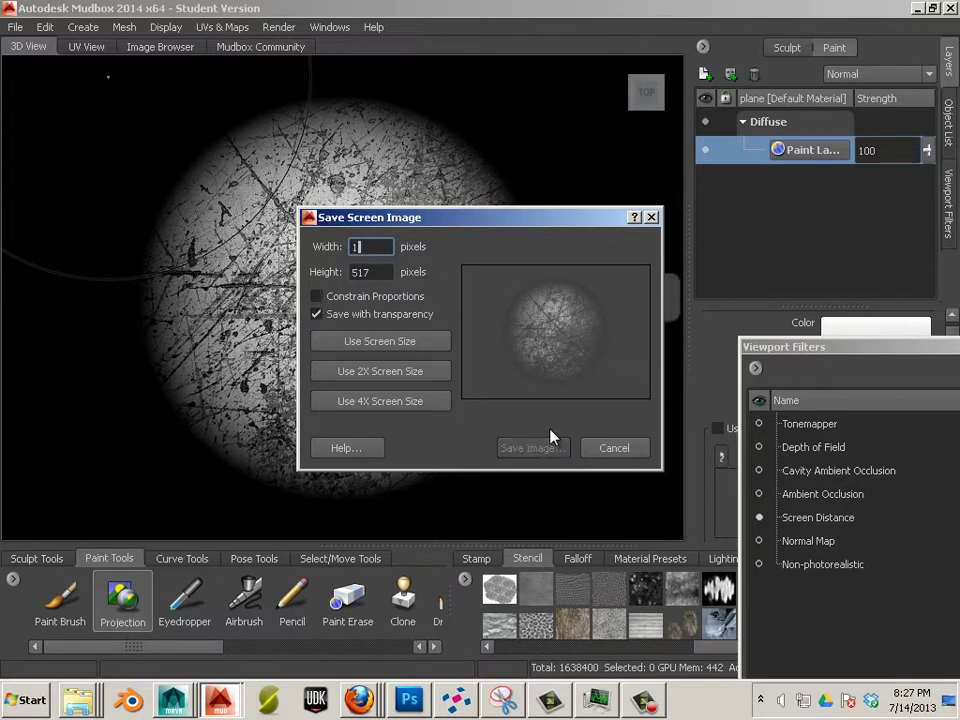
double_click(357, 272)
text(1024)
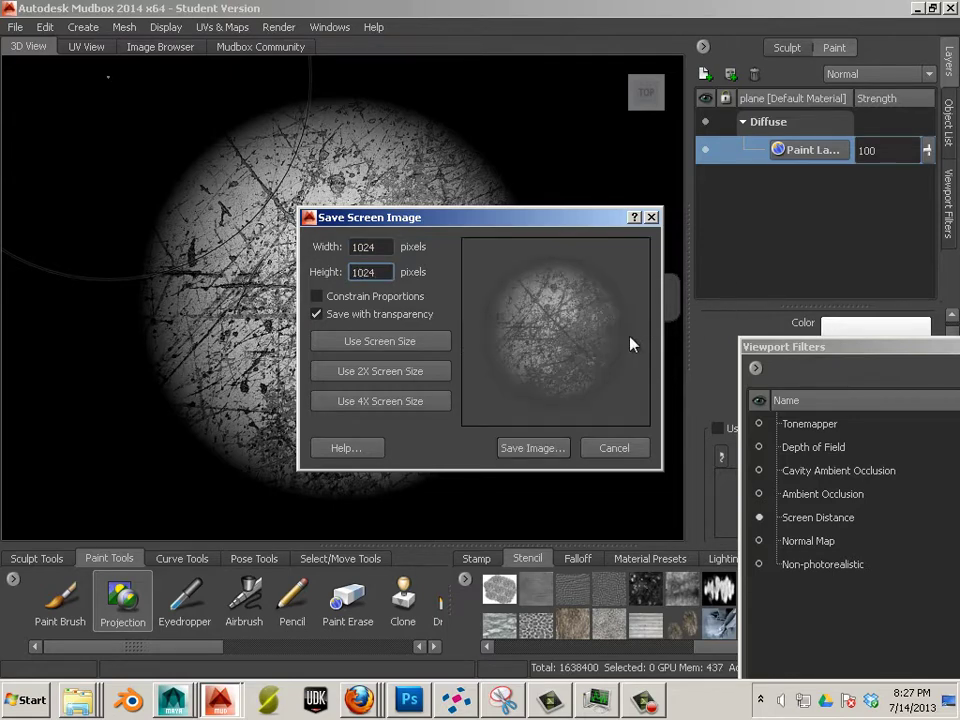
Save the Screen Distance capture to the Desktop under the file name scratch_alpha.
click(530, 449)
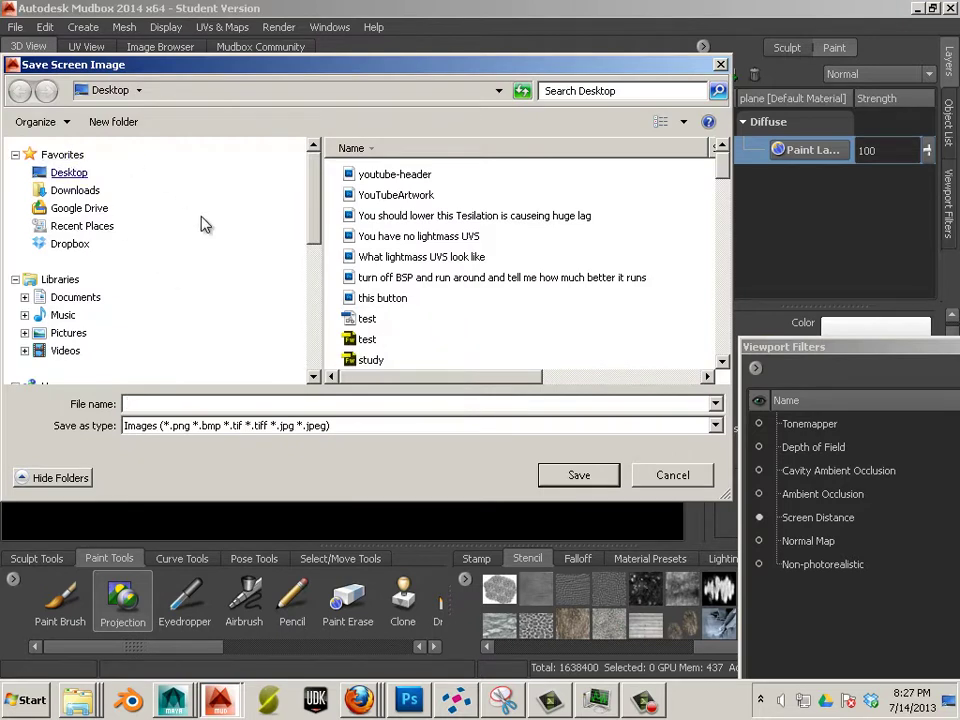
click(72, 174)
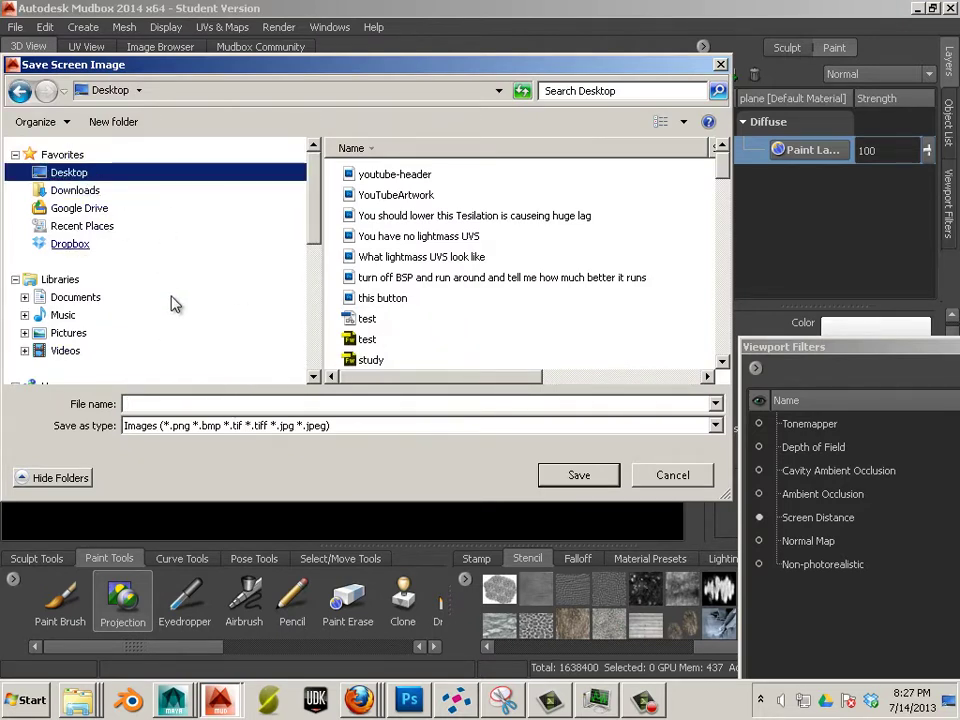
click(200, 401)
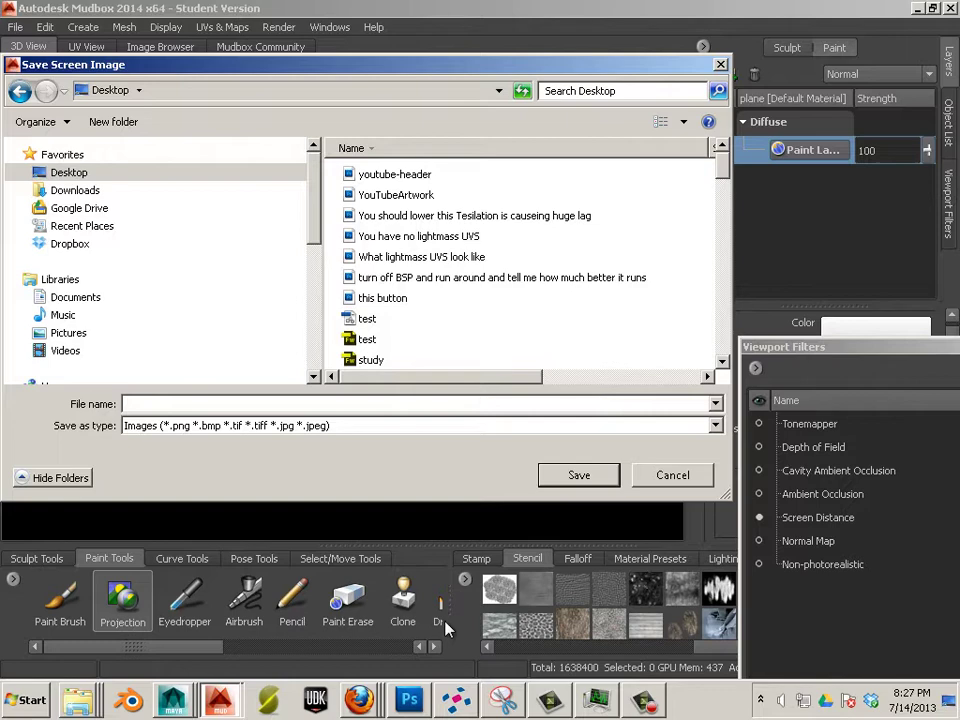
text(scr)
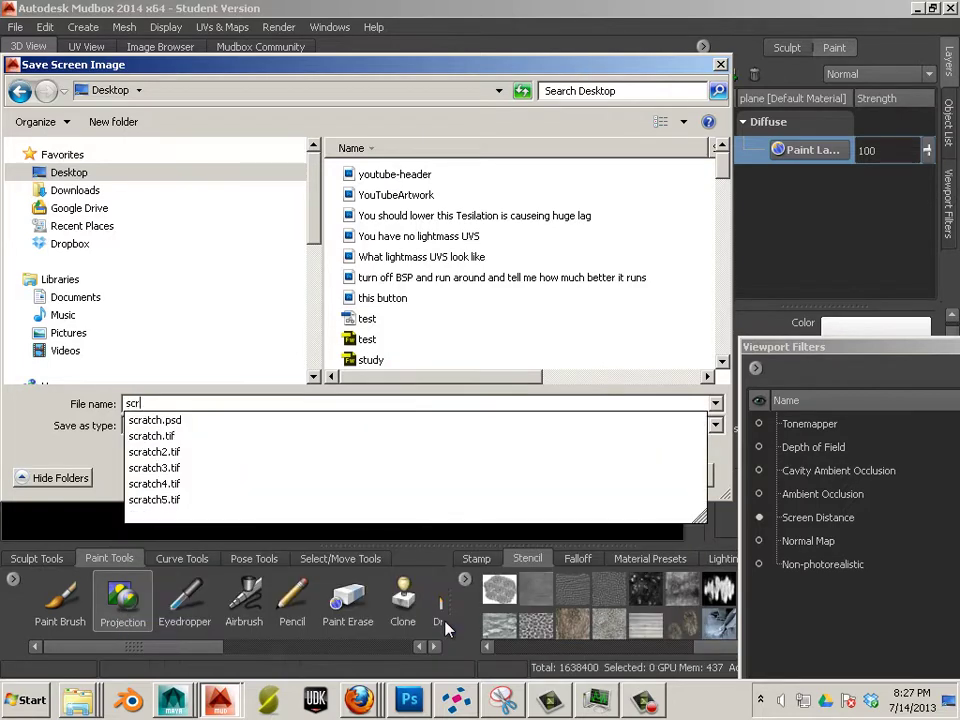
text(atch_alpha)
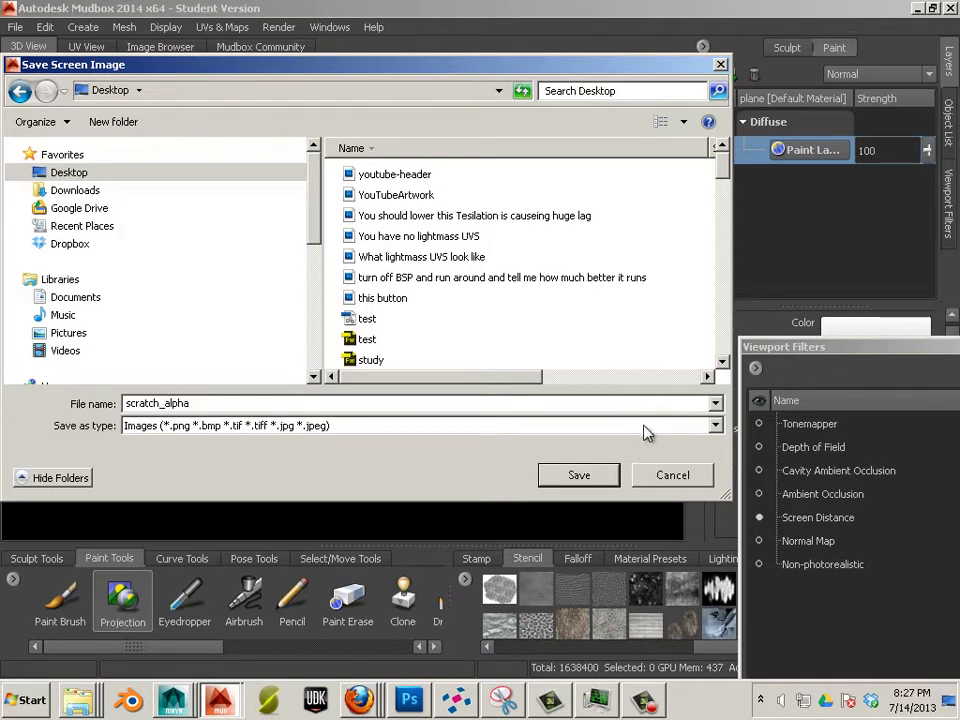
click(579, 476)
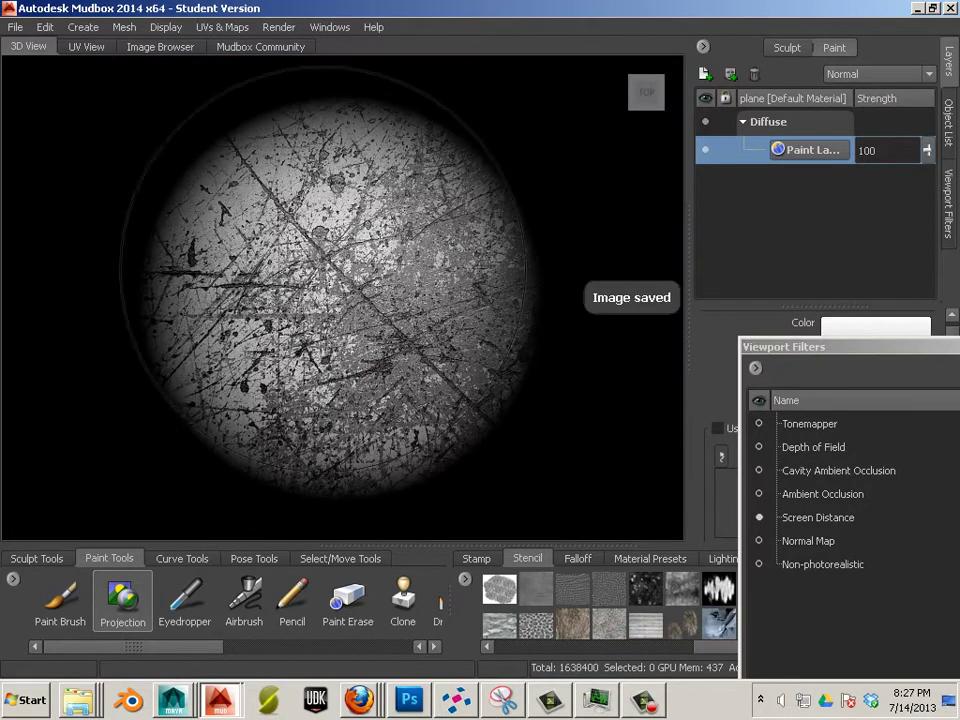
Turn off the Screen Distance viewport filter and close the newly opened filter window.
click(279, 27)
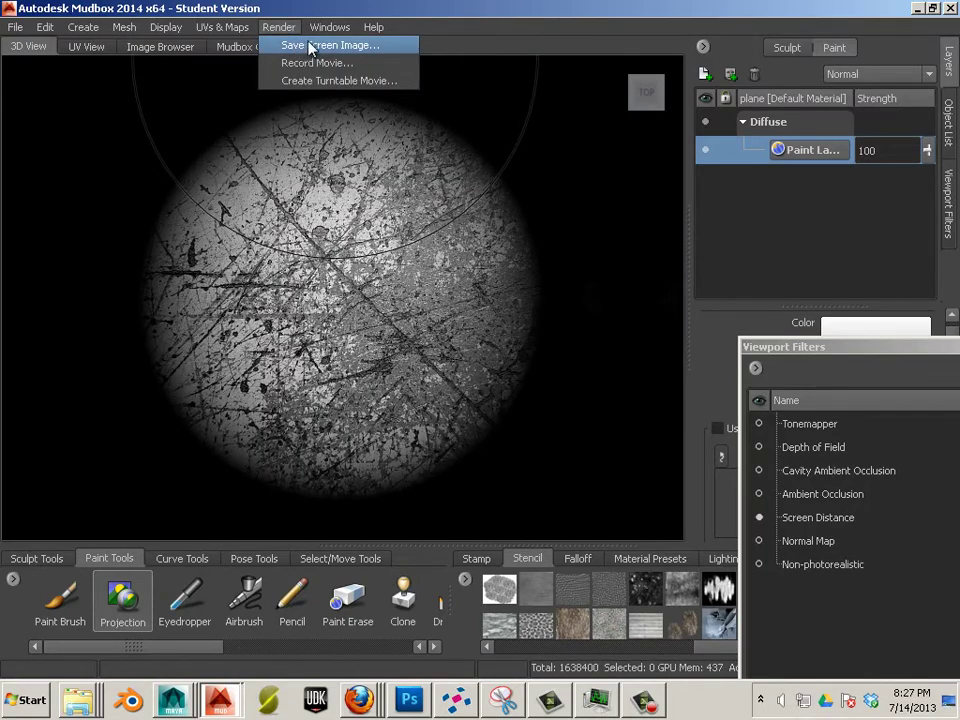
mouse_move(330, 27)
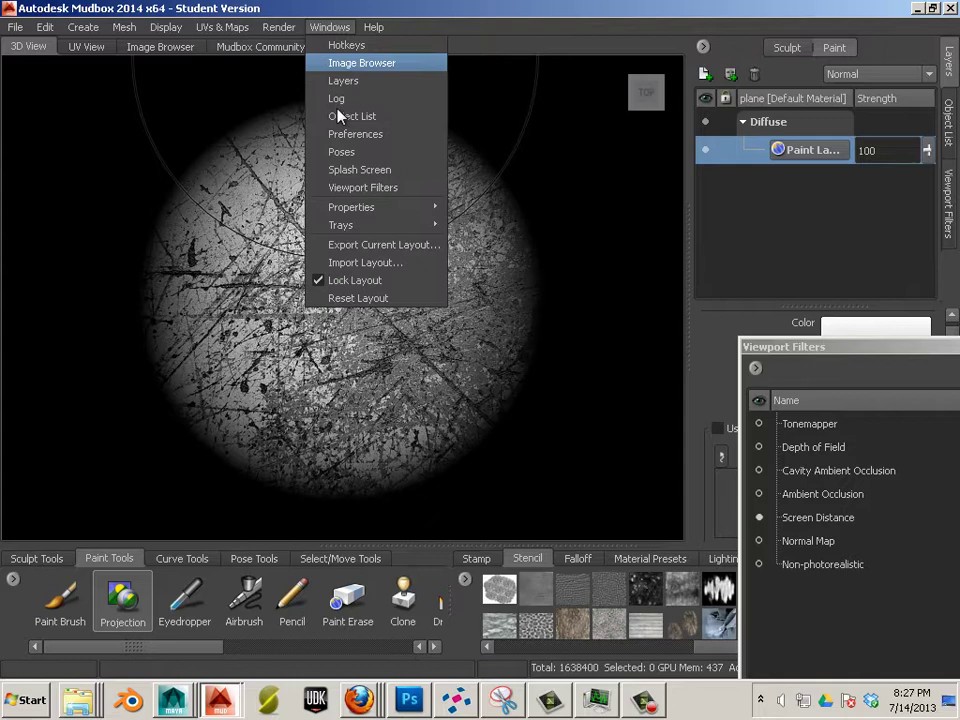
click(322, 188)
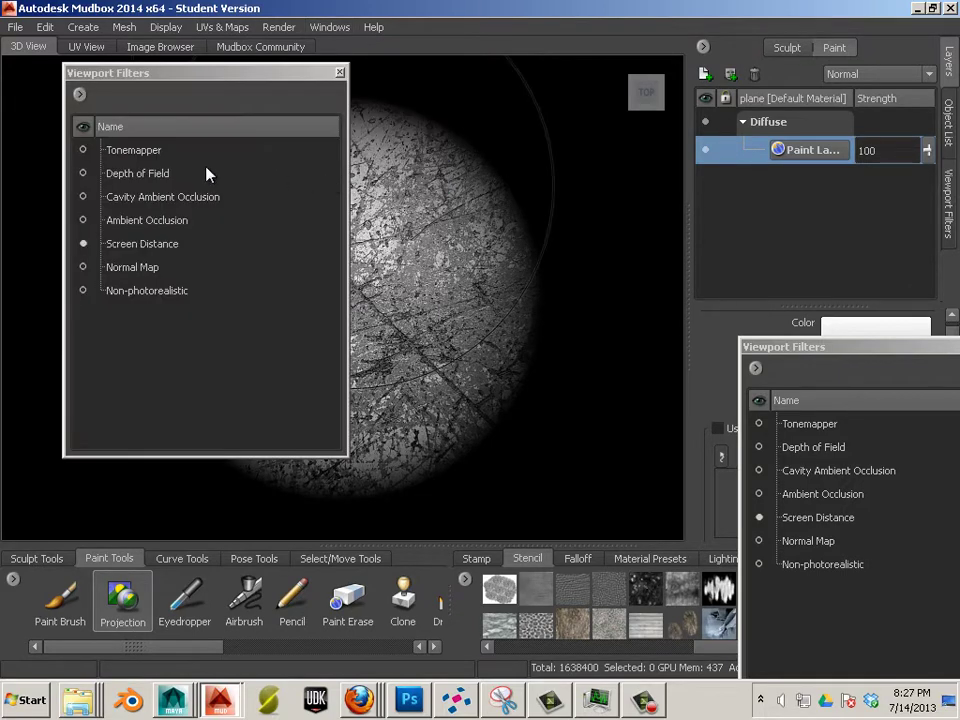
click(83, 244)
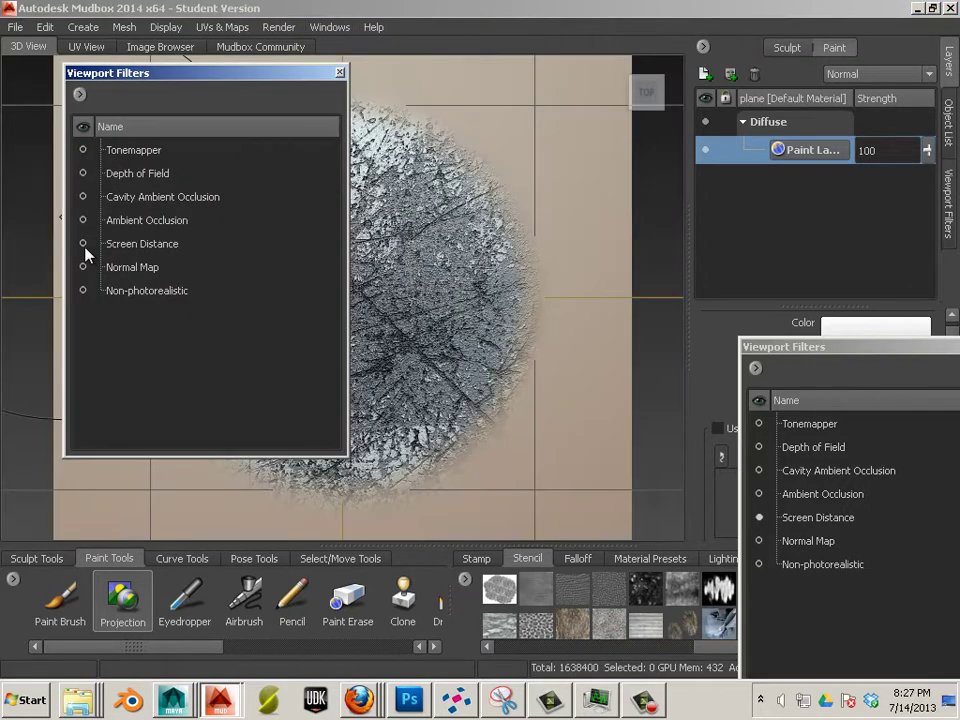
click(341, 74)
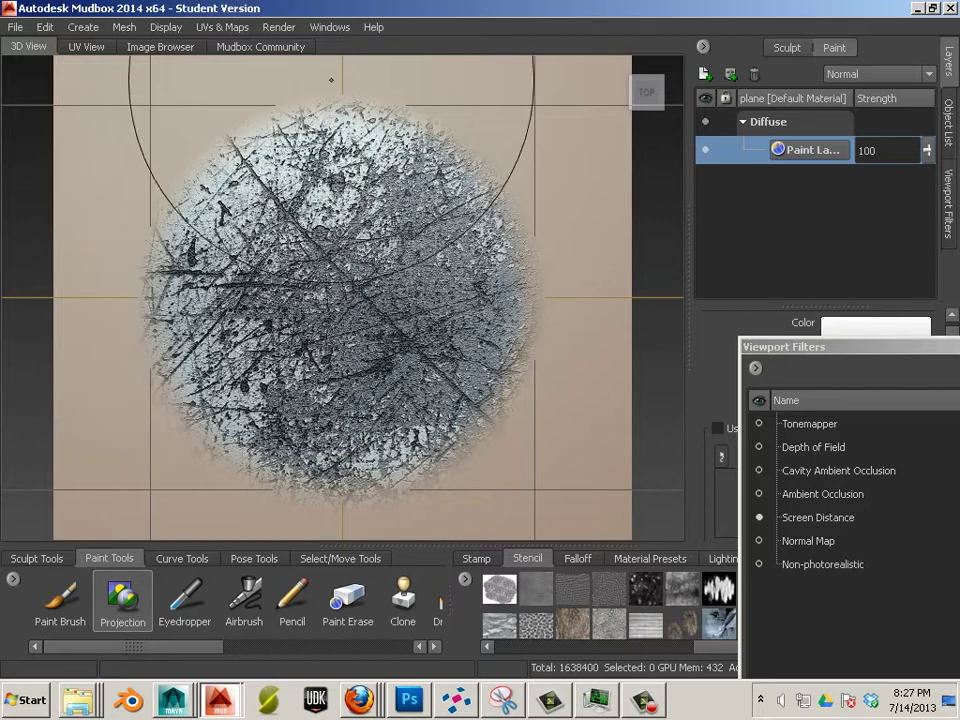
Save the unfiltered color view as a 1024 by 1024 screen image named scratch_cm.tif on the Desktop.
click(283, 28)
click(290, 46)
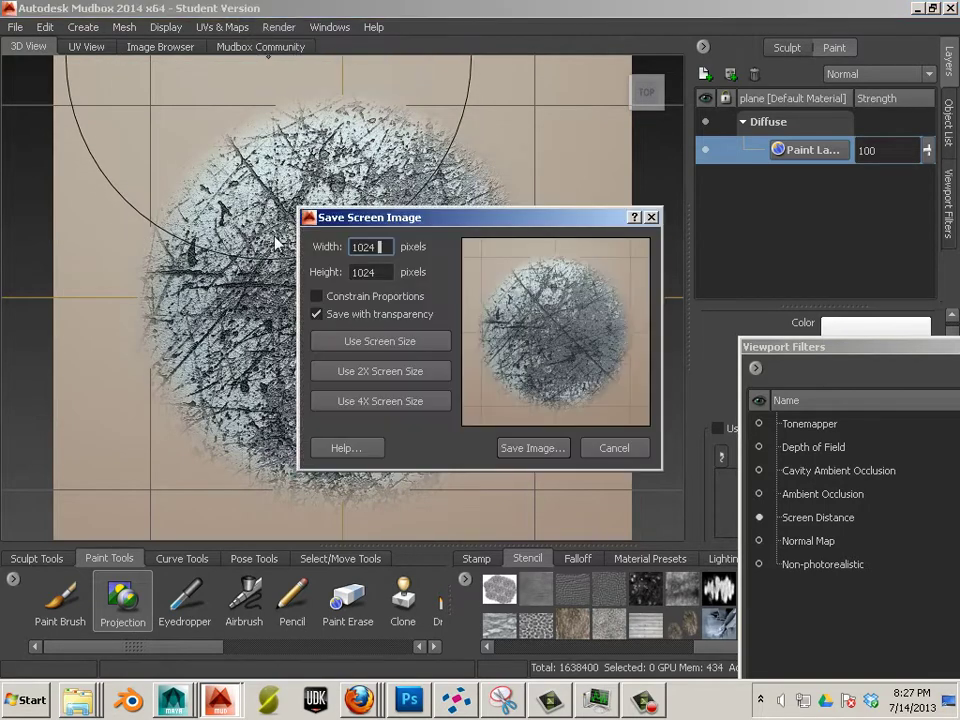
click(533, 451)
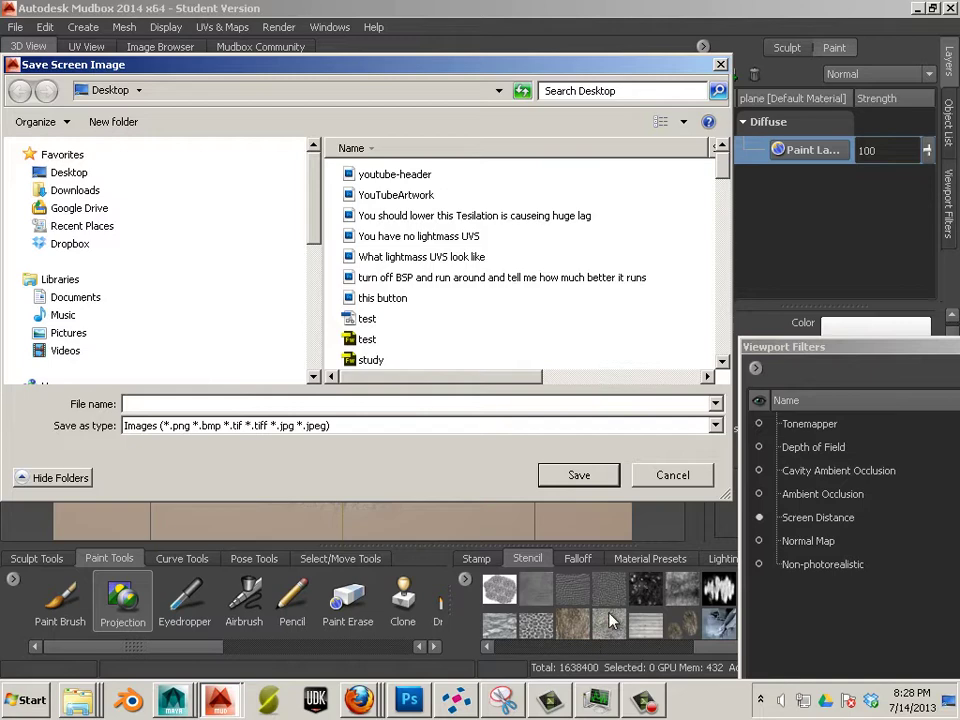
text(sc)
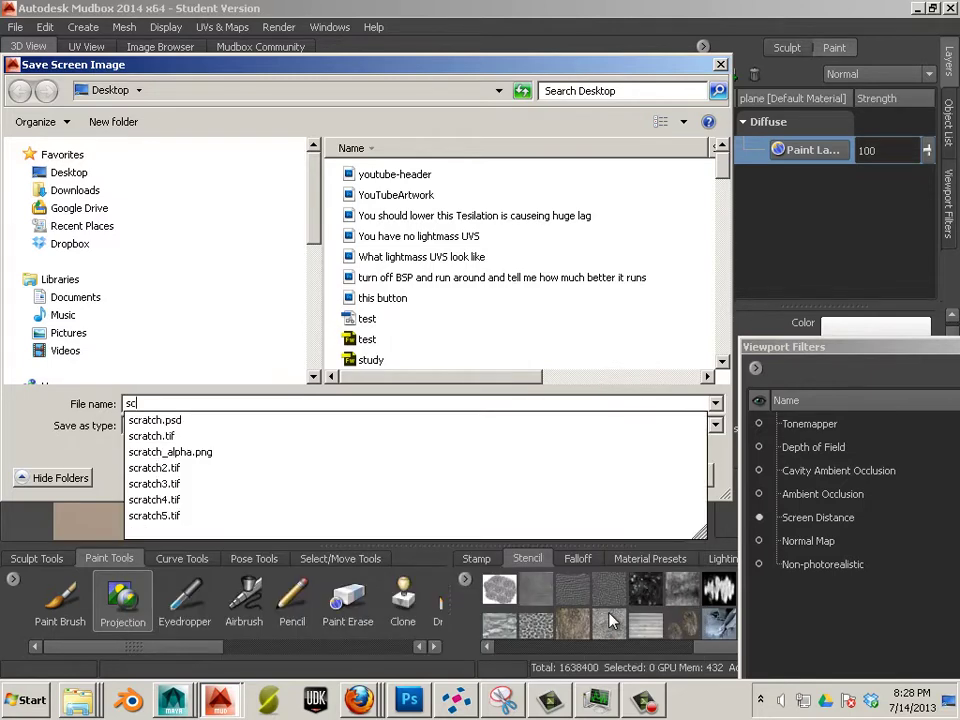
text(ratch_cm)
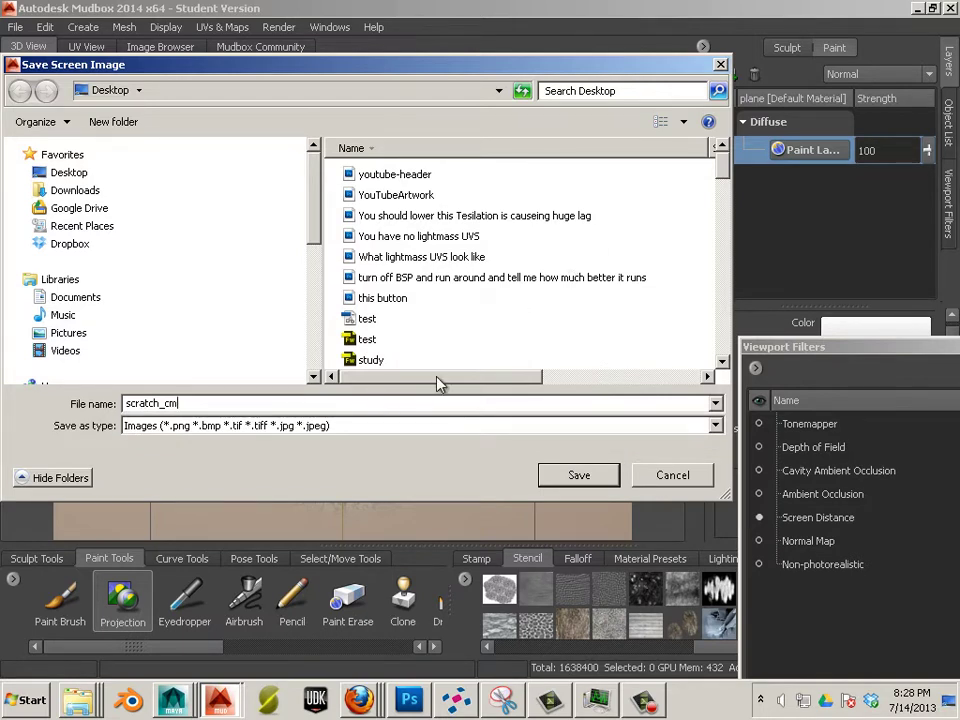
text(.tif)
click(569, 474)
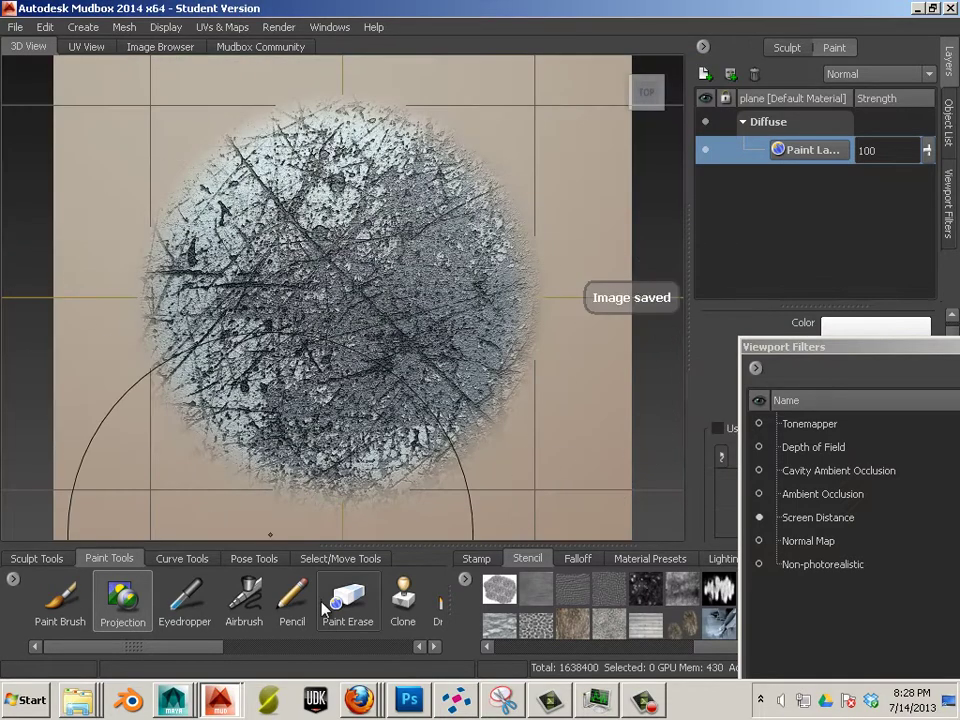
Switch to Photoshop and open scratch_cm.tif and scratch_alpha.png from the Desktop together.
click(408, 700)
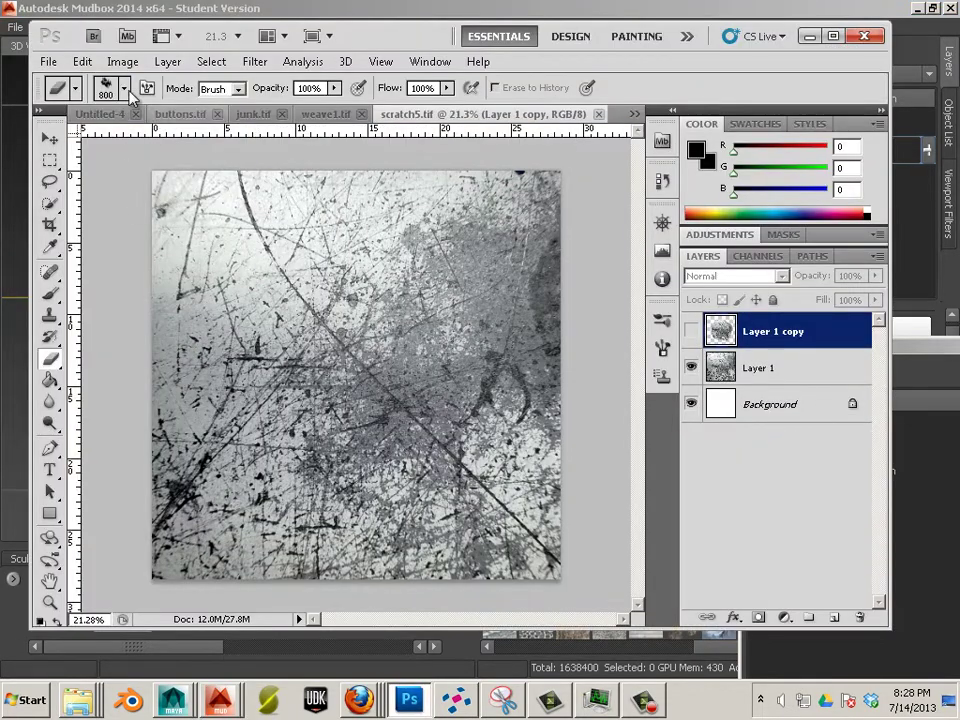
click(48, 61)
click(72, 94)
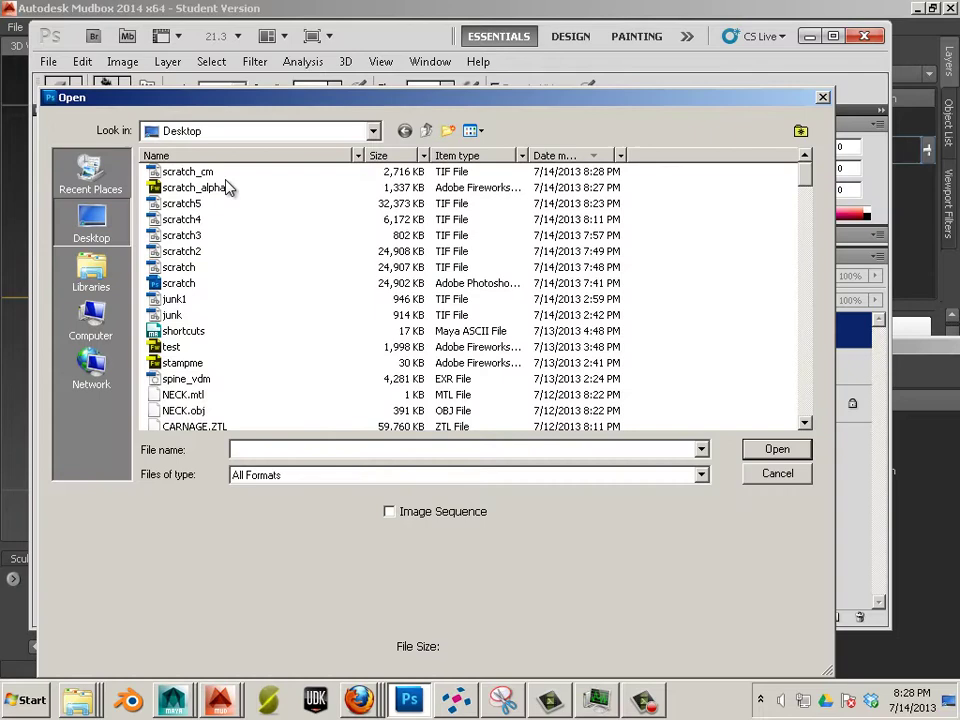
click(200, 172)
ctrl+click(212, 188)
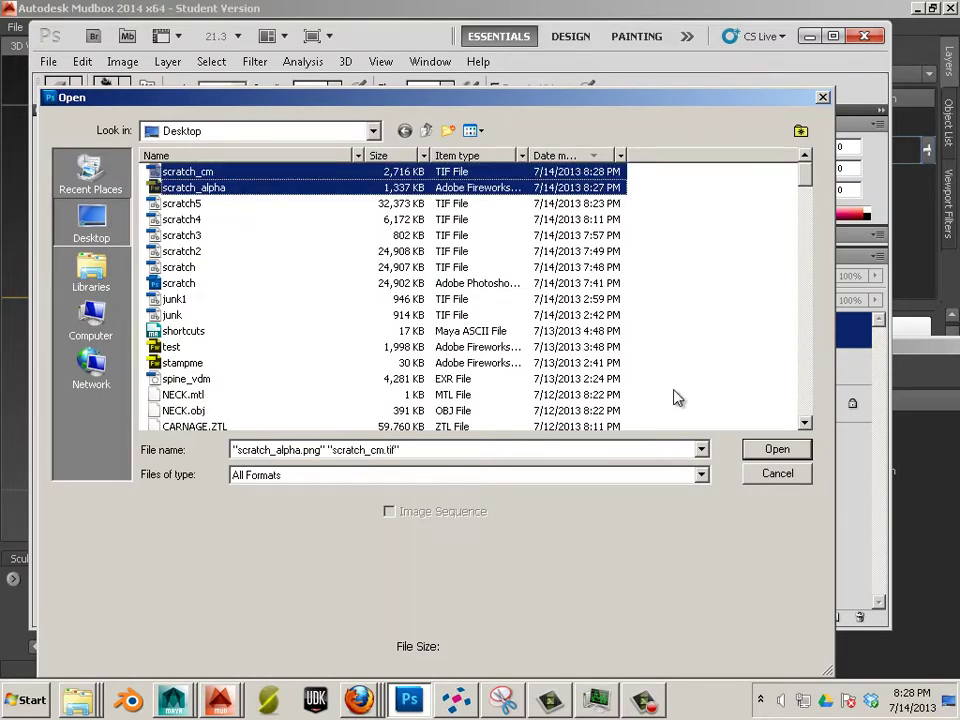
click(776, 451)
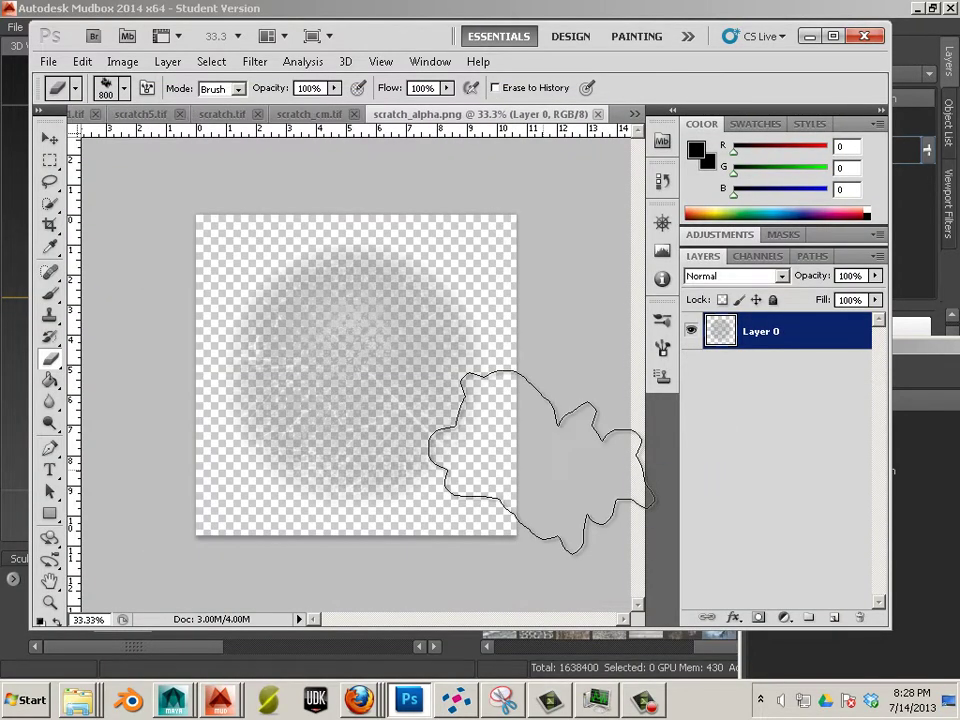
Duplicate the layer of scratch_cm.tif into the scratch_alpha.png document.
click(305, 115)
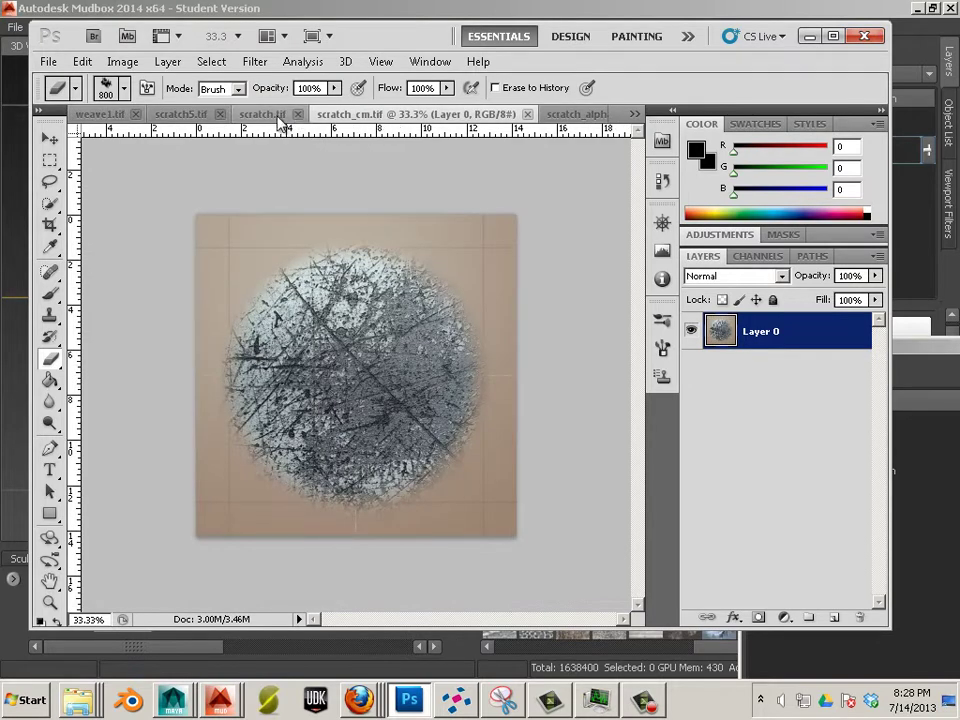
right_click(395, 118)
right_click(768, 331)
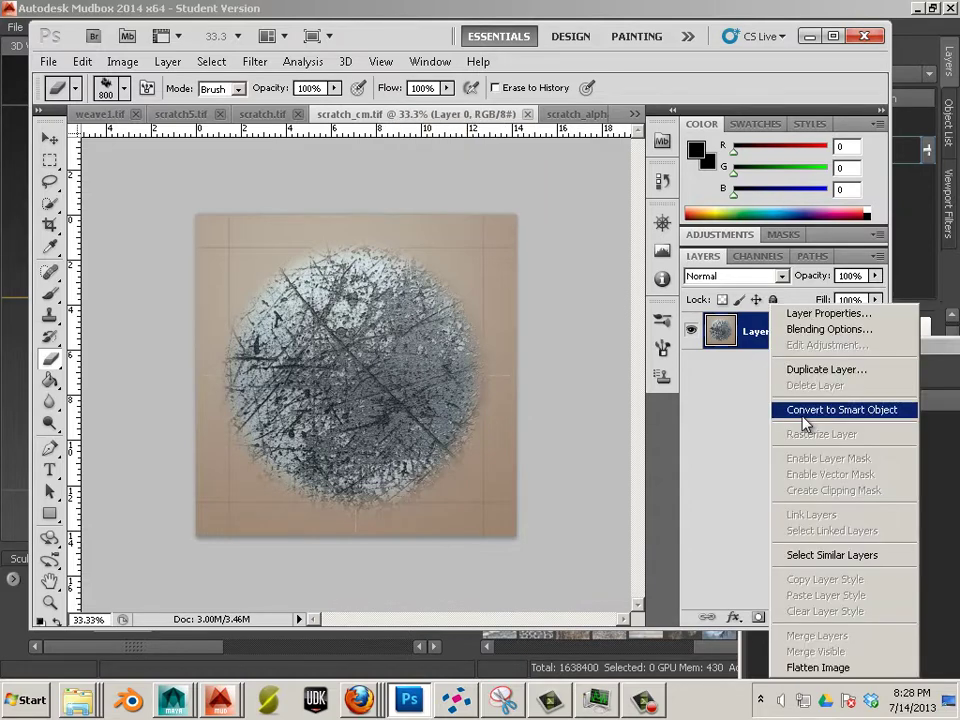
click(812, 369)
click(528, 284)
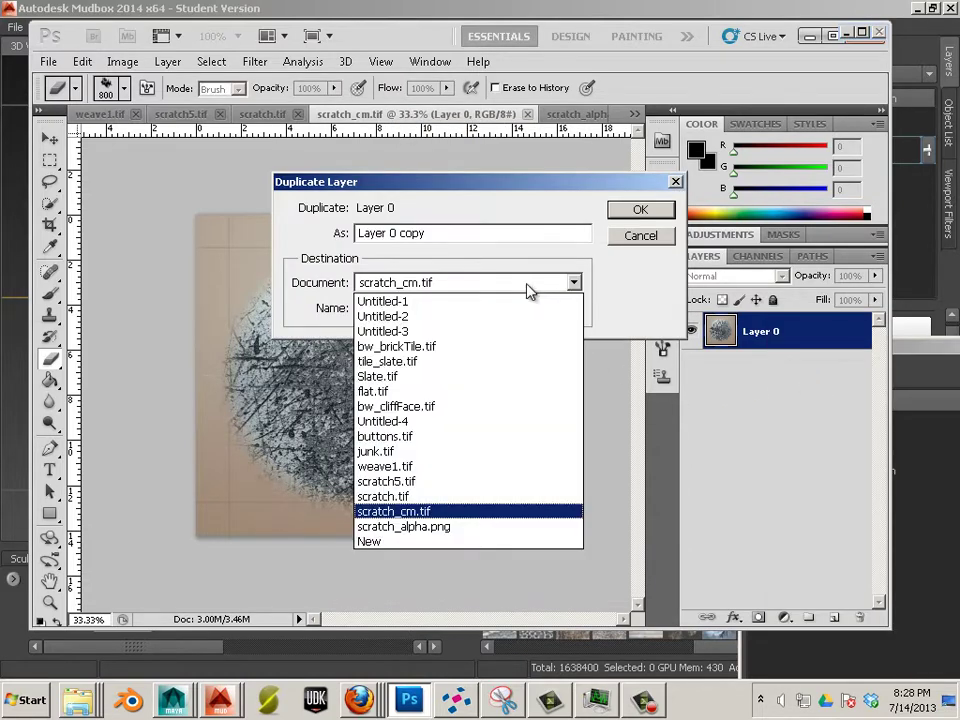
click(422, 527)
click(655, 216)
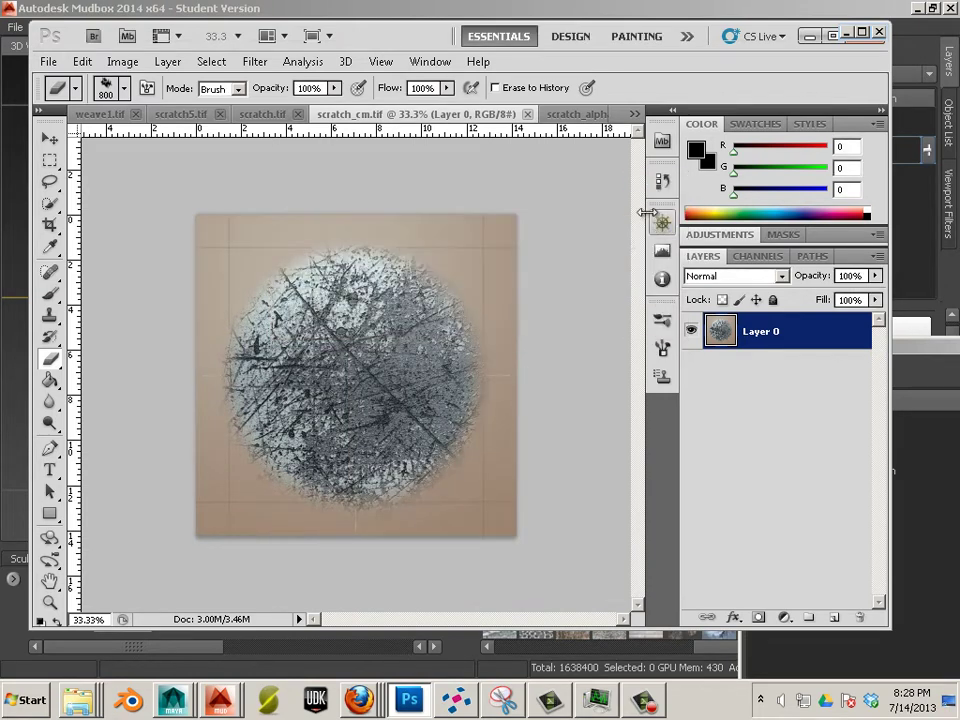
In the scratch_alpha.png document, compare blend modes for Layer 1 and set it to Luminosity.
click(568, 114)
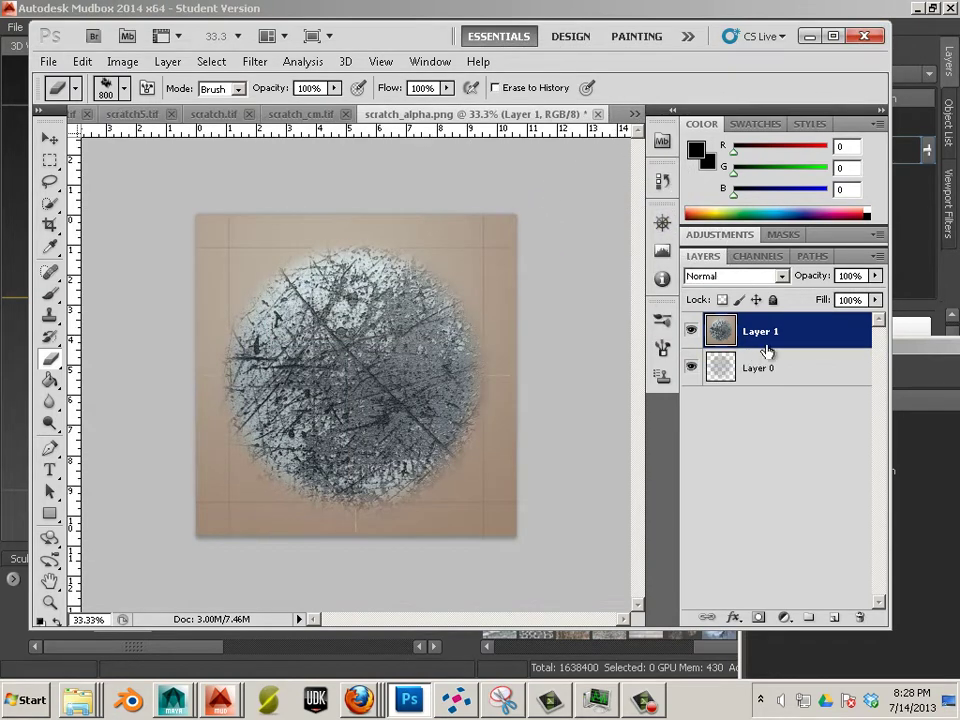
click(731, 279)
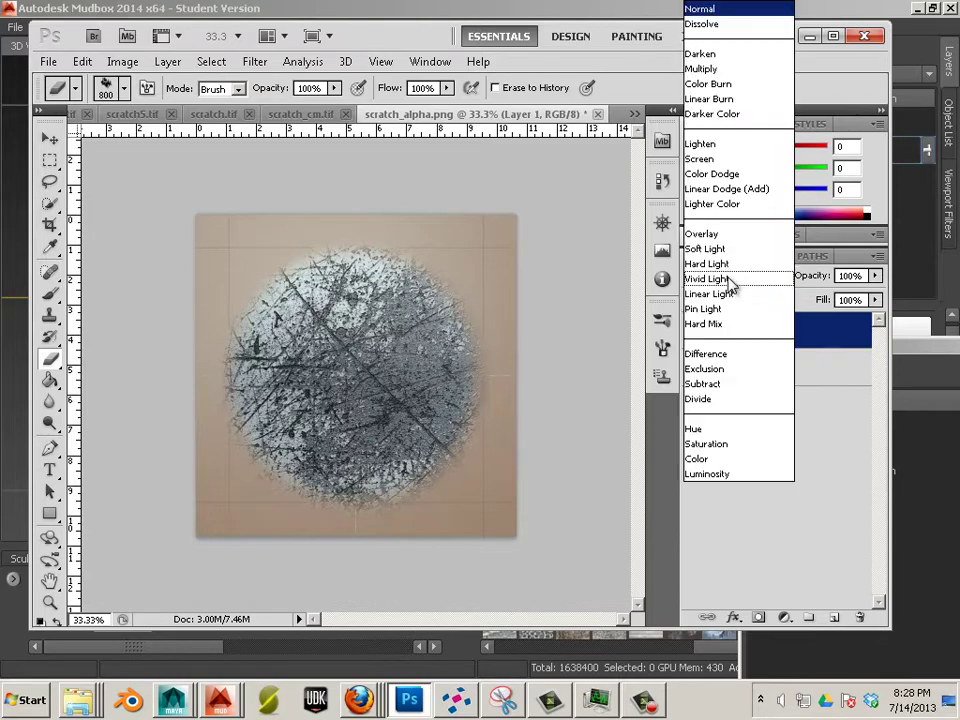
click(730, 250)
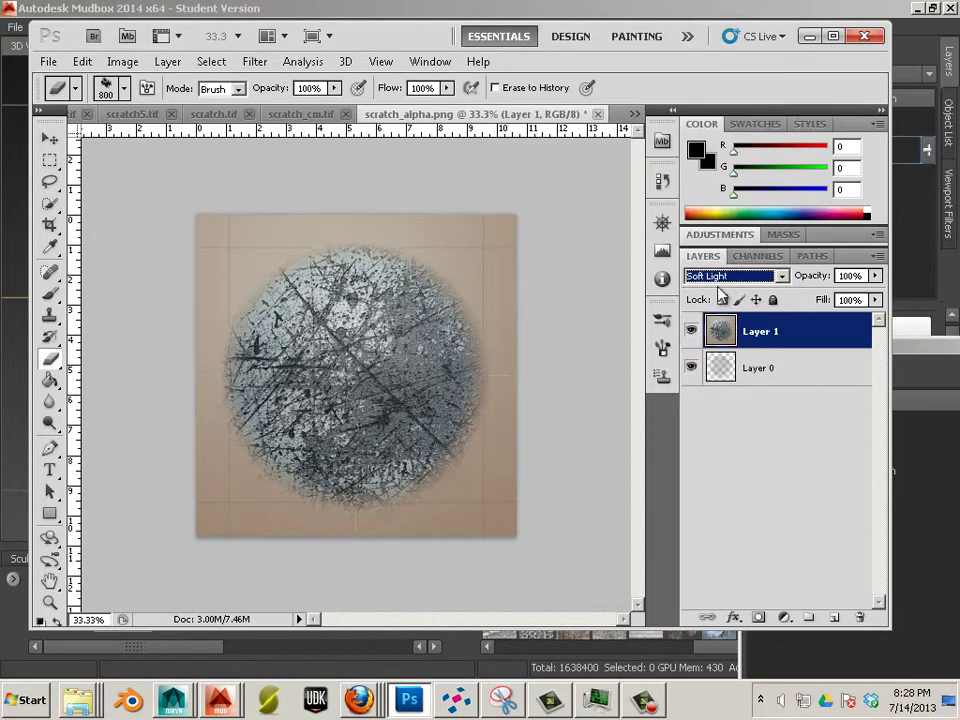
scroll(724, 279, down, 3)
scroll(729, 282, down, 1)
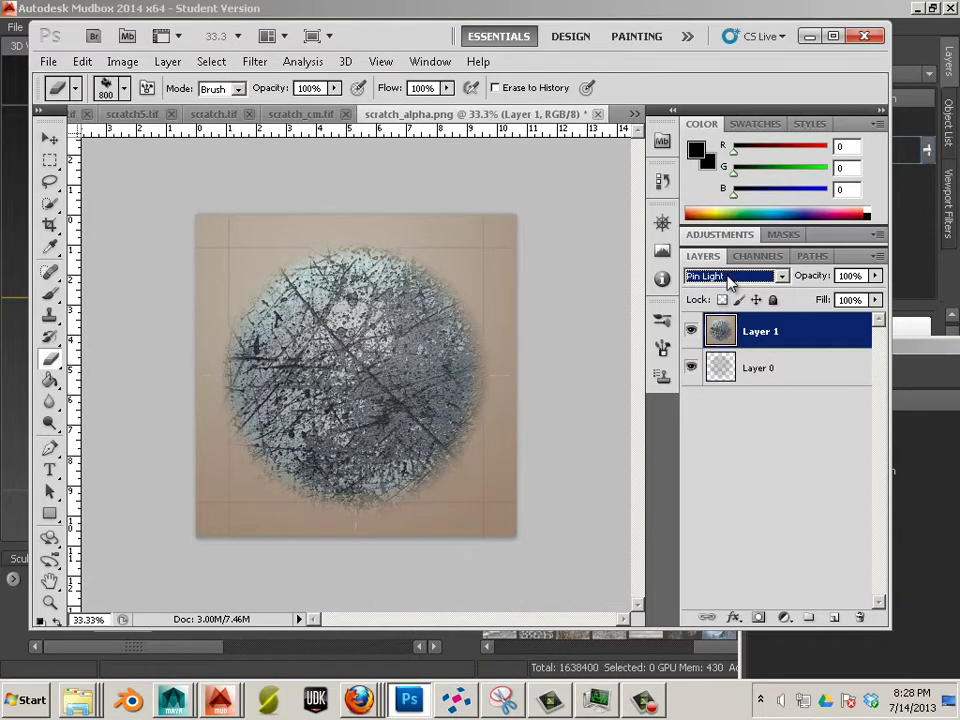
scroll(729, 283, down, 3)
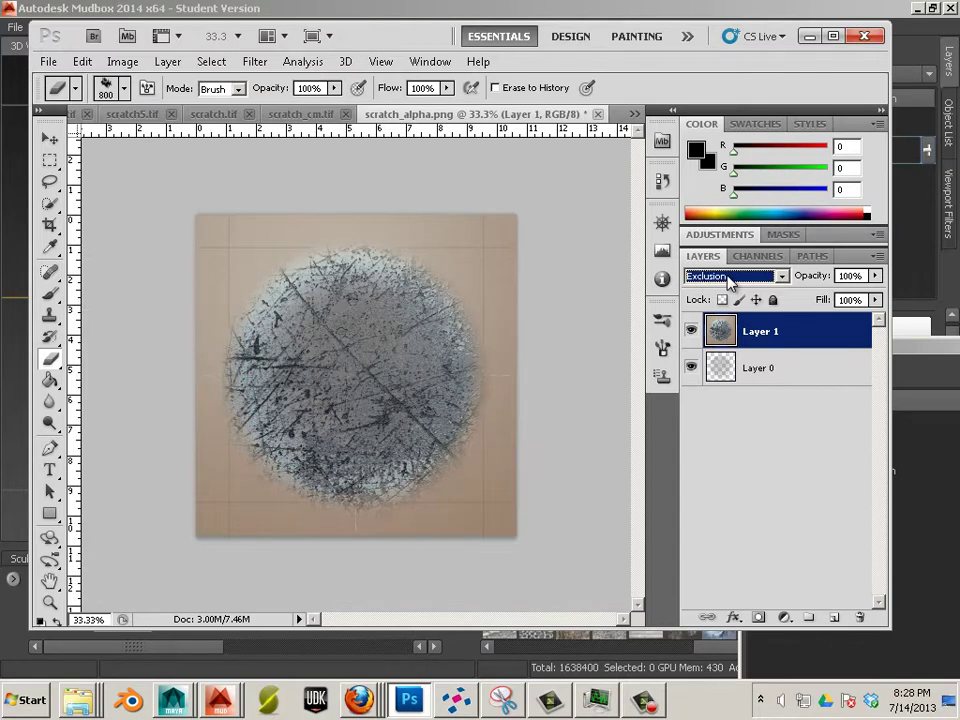
scroll(729, 283, down, 2)
scroll(729, 283, up, 1)
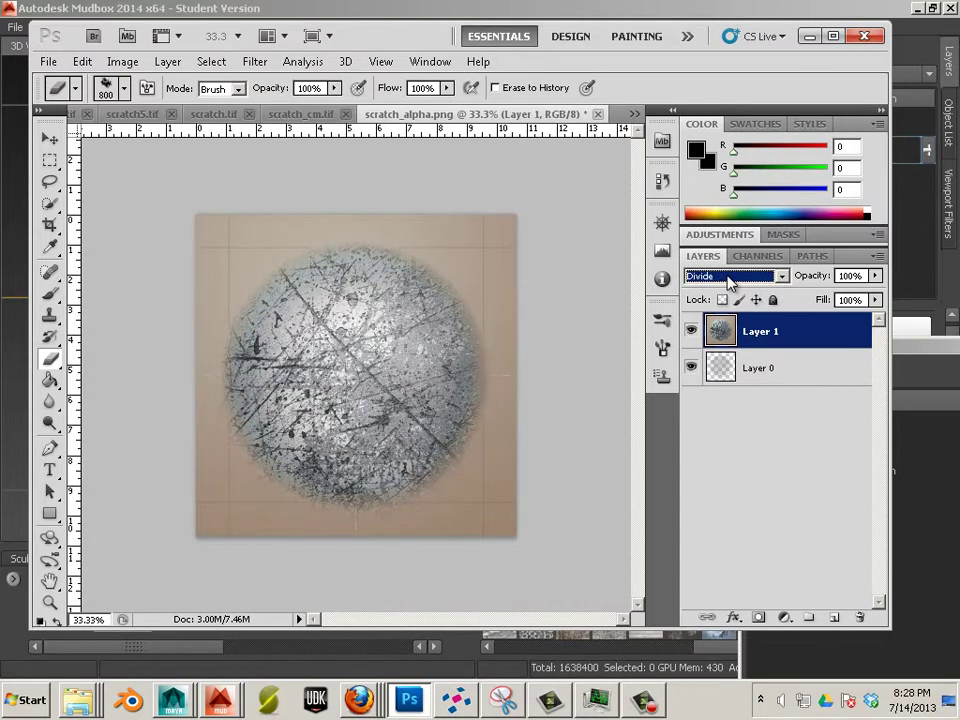
scroll(729, 283, up, 3)
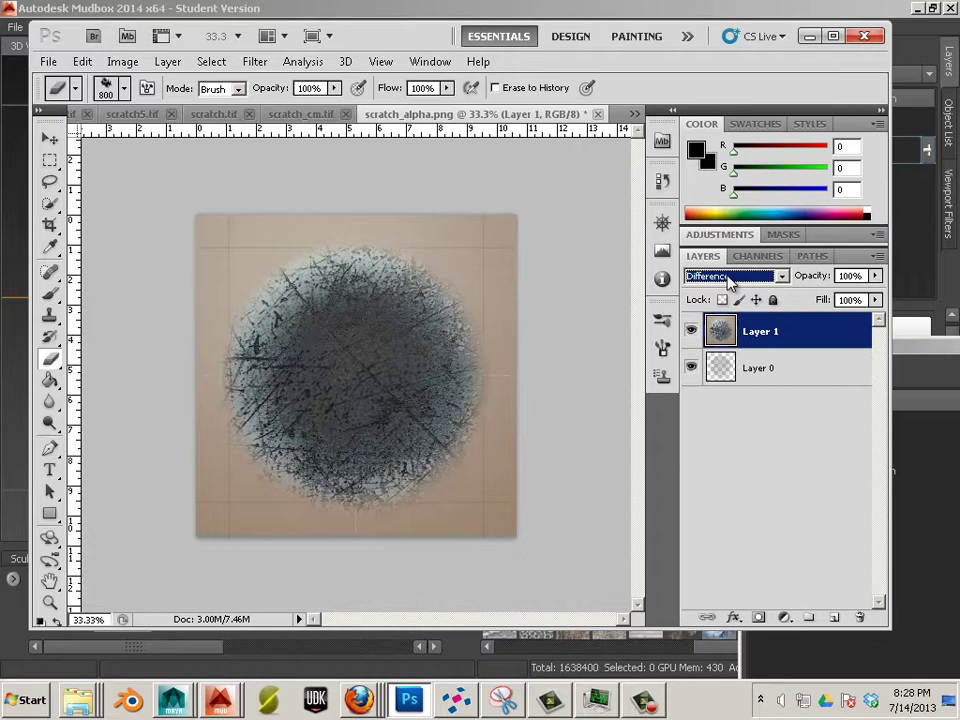
scroll(729, 283, up, 2)
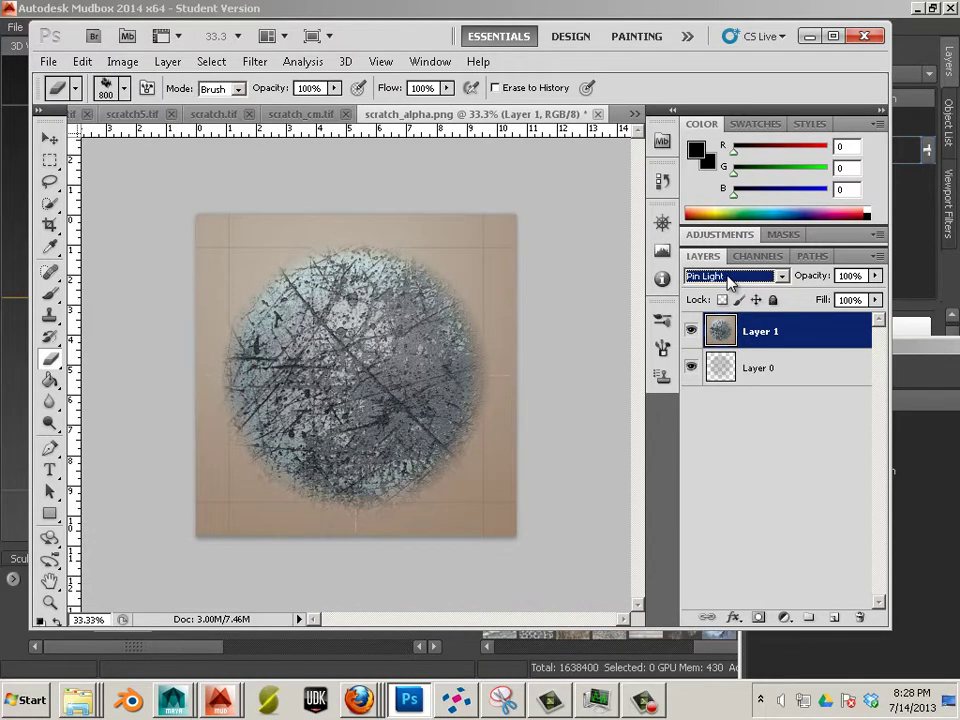
scroll(729, 283, down, 9)
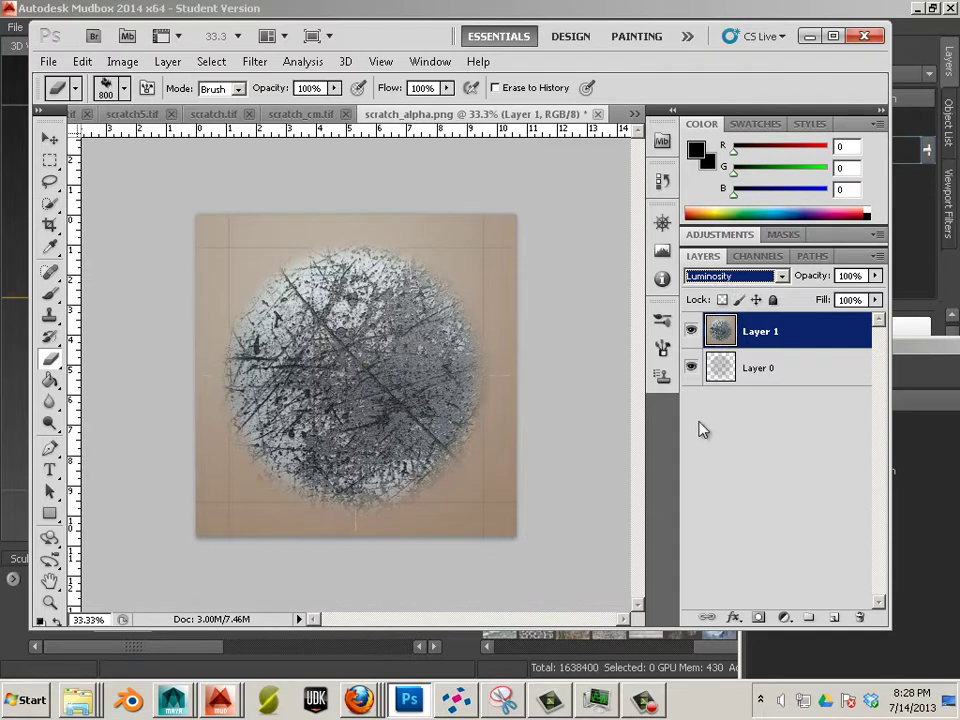
Move Layer 0 above Layer 1 and load Layer 0's transparency as a selection.
click(792, 381)
drag(797, 328, 797, 331)
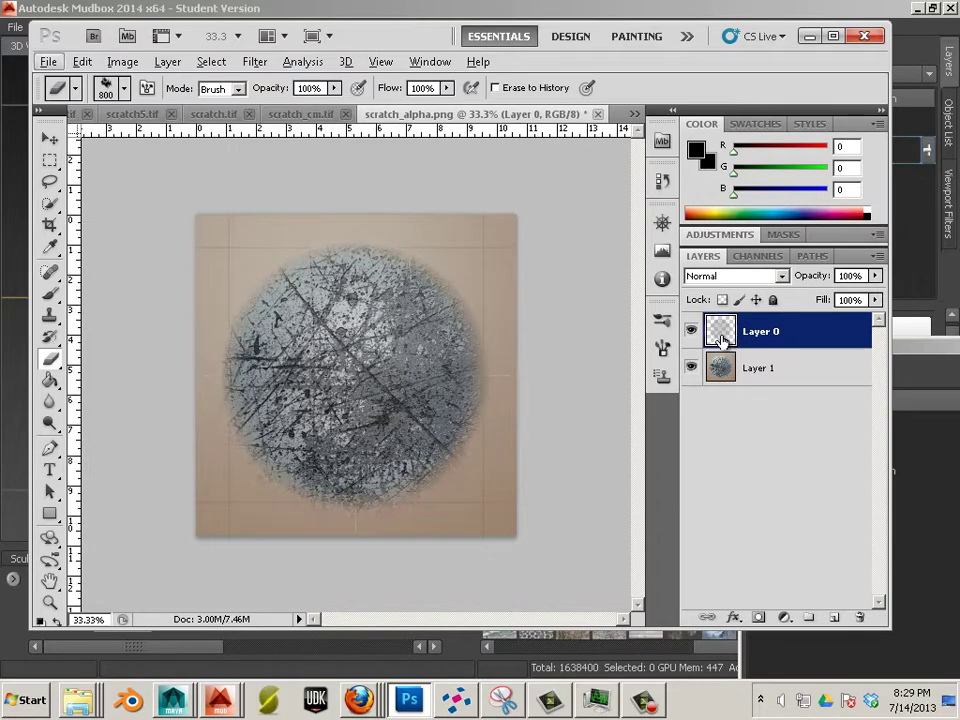
key(alt)
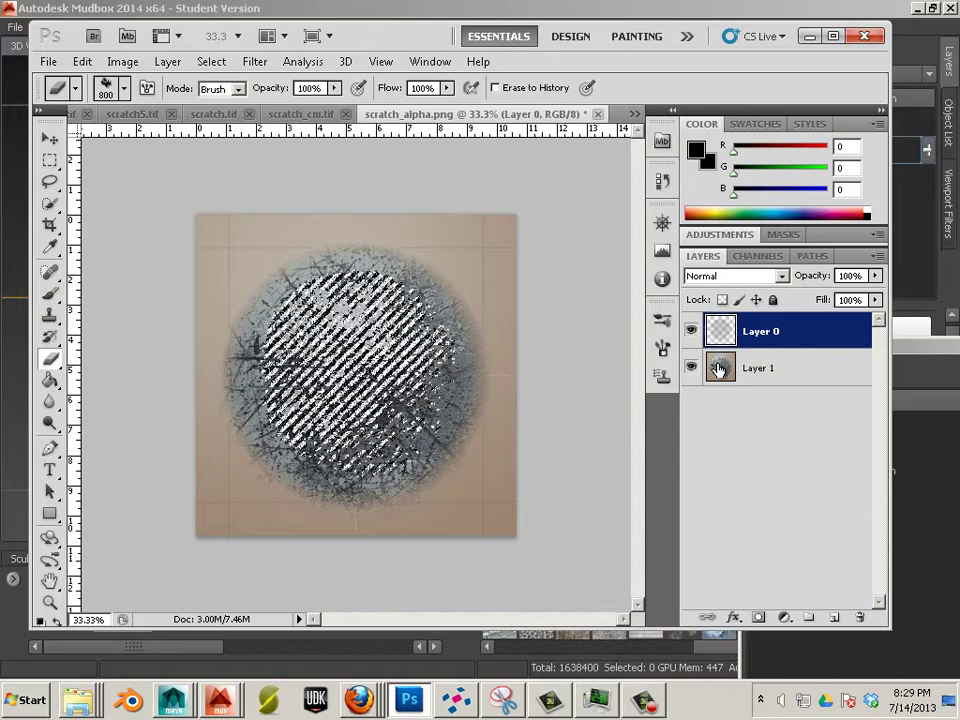
Delete everything outside the selection from Layer 1, clear the selection, and stack Layer 1 above Layer 0.
click(718, 369)
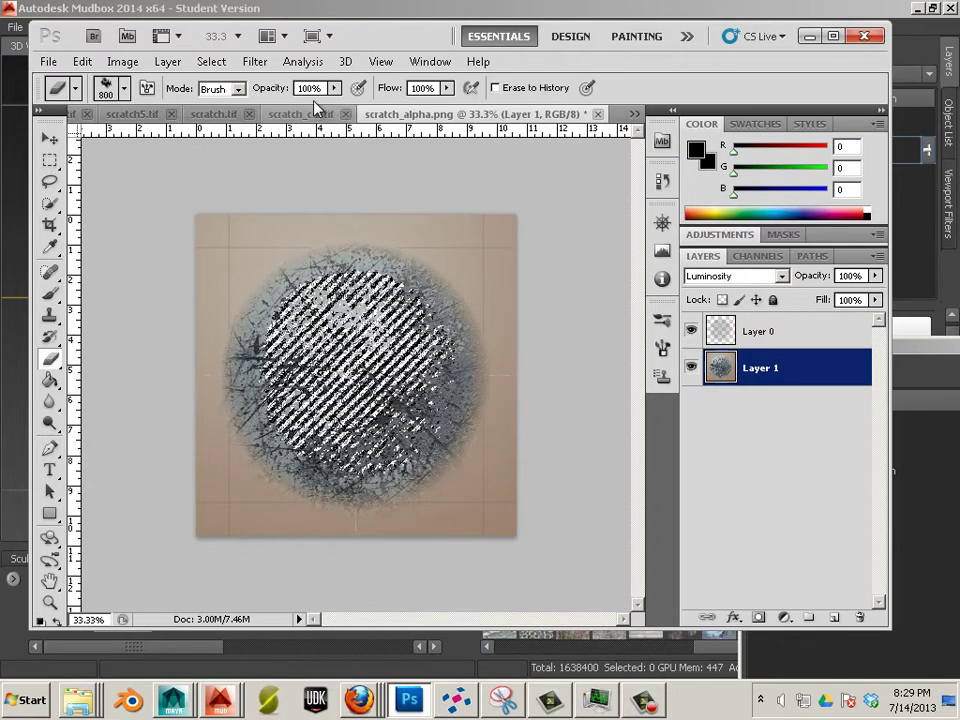
click(211, 62)
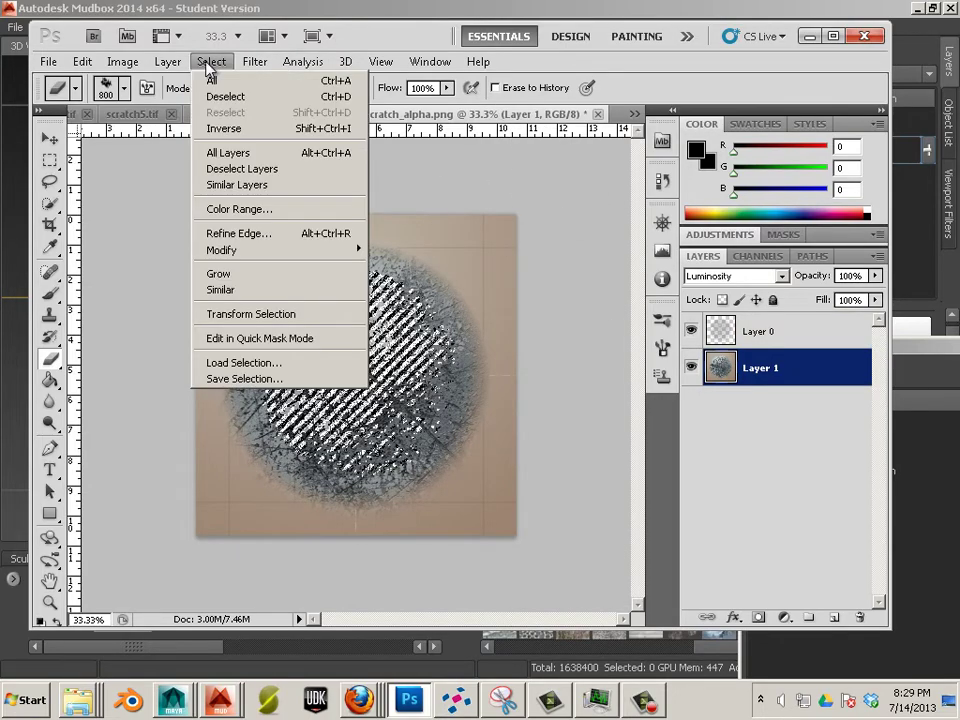
click(230, 128)
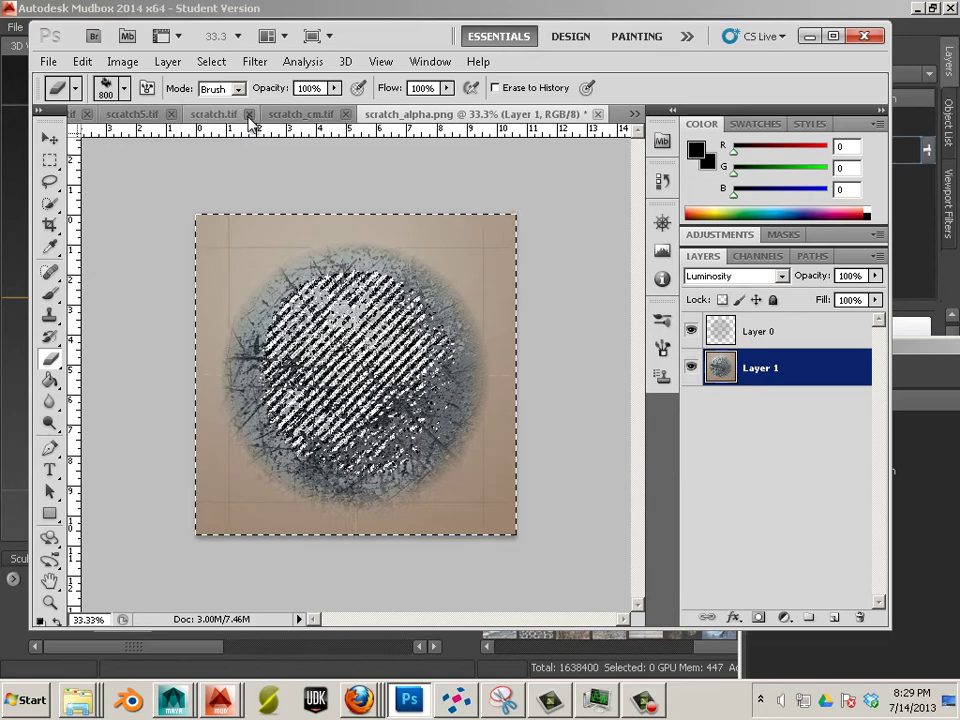
key(Delete)
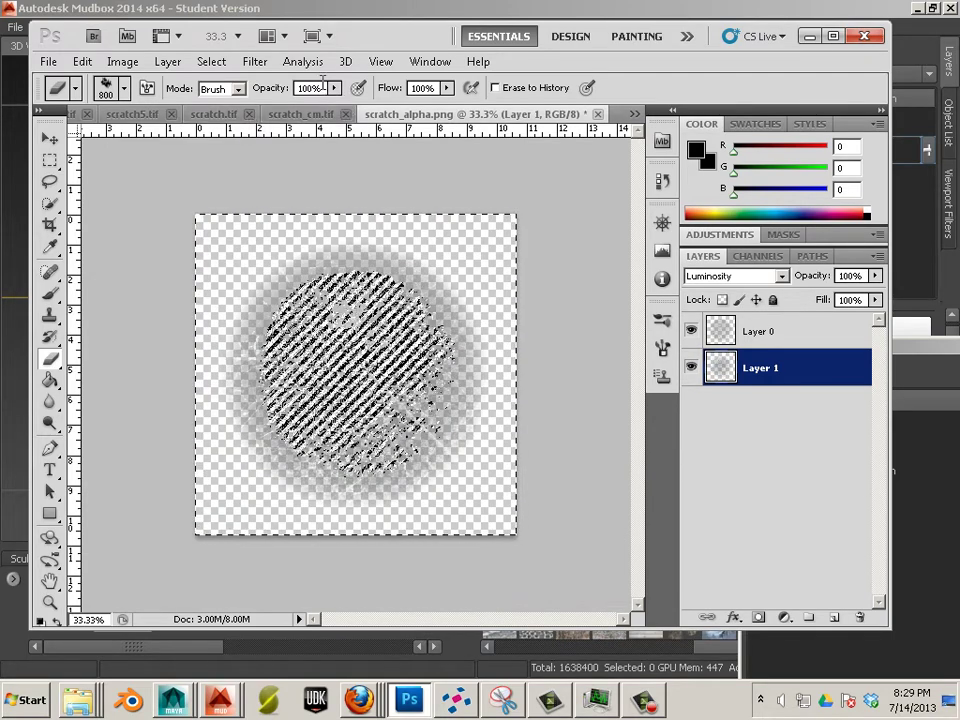
click(212, 62)
click(219, 96)
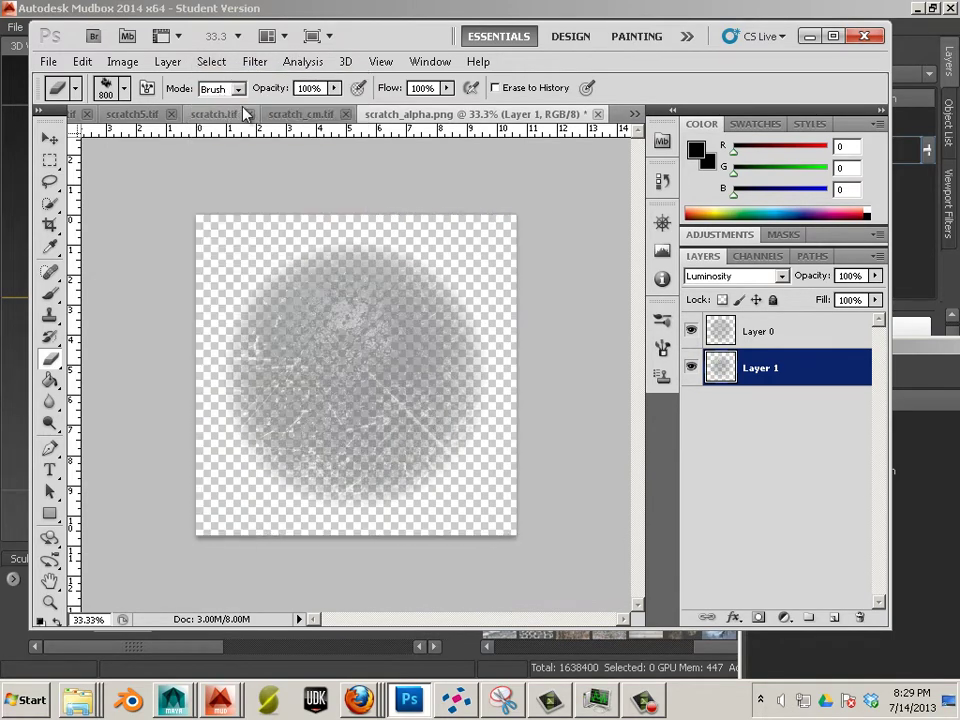
drag(791, 377, 787, 332)
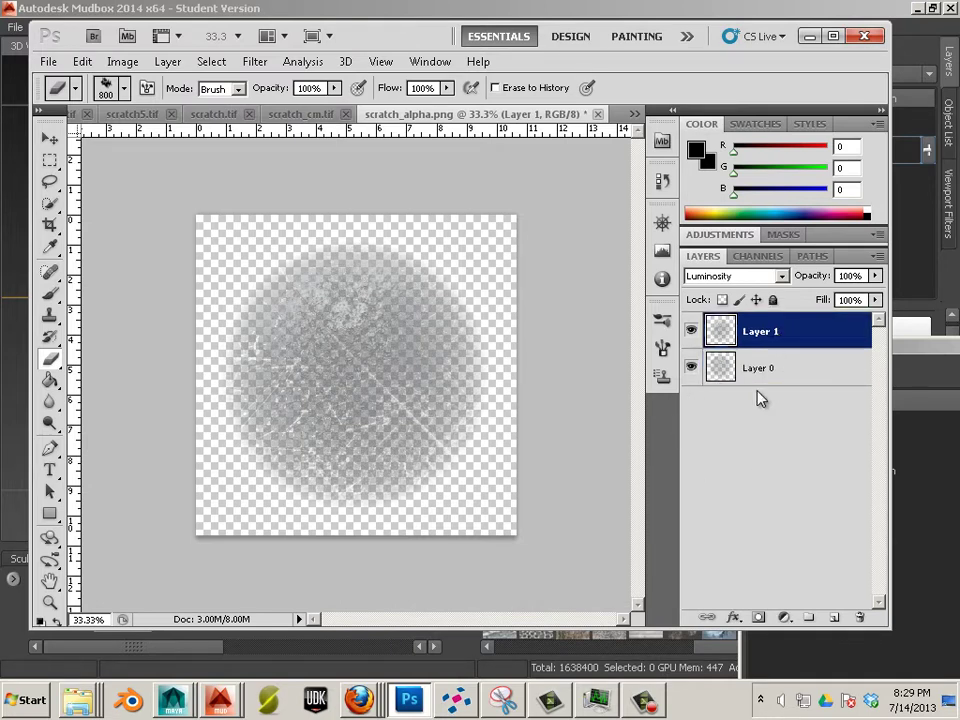
Preview the scratches against a new black-filled layer beneath the other two, and delete that layer.
click(831, 618)
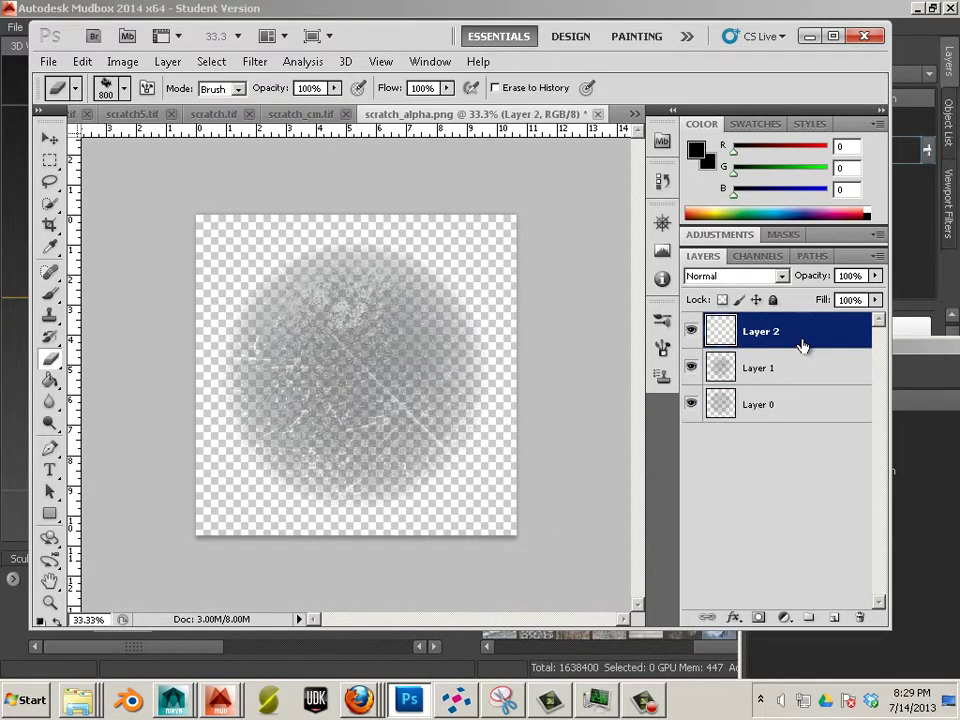
drag(787, 430, 787, 432)
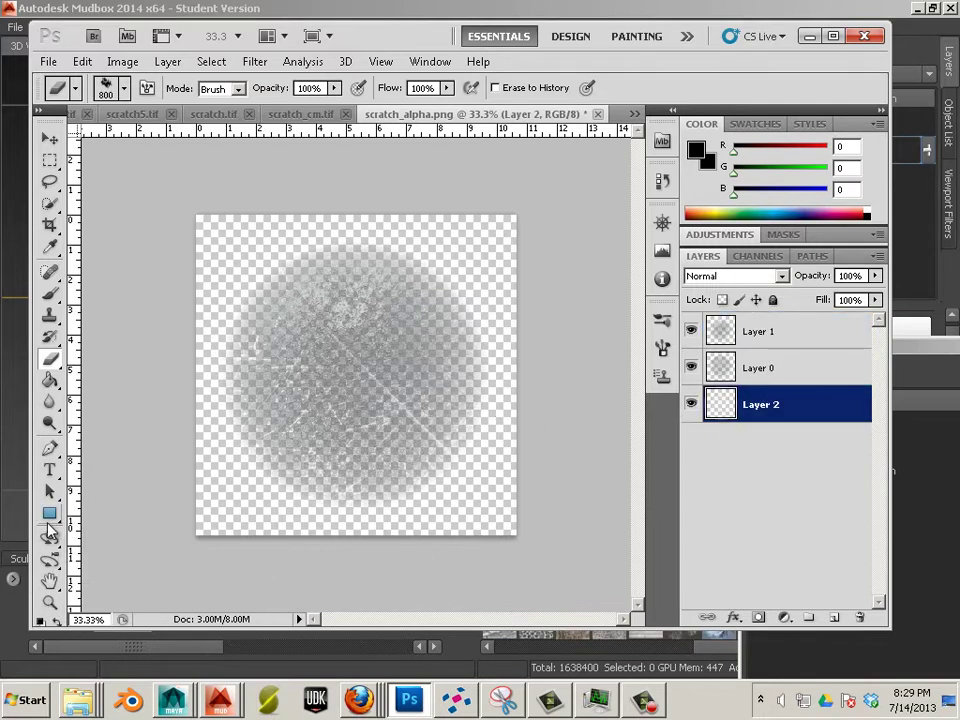
click(49, 380)
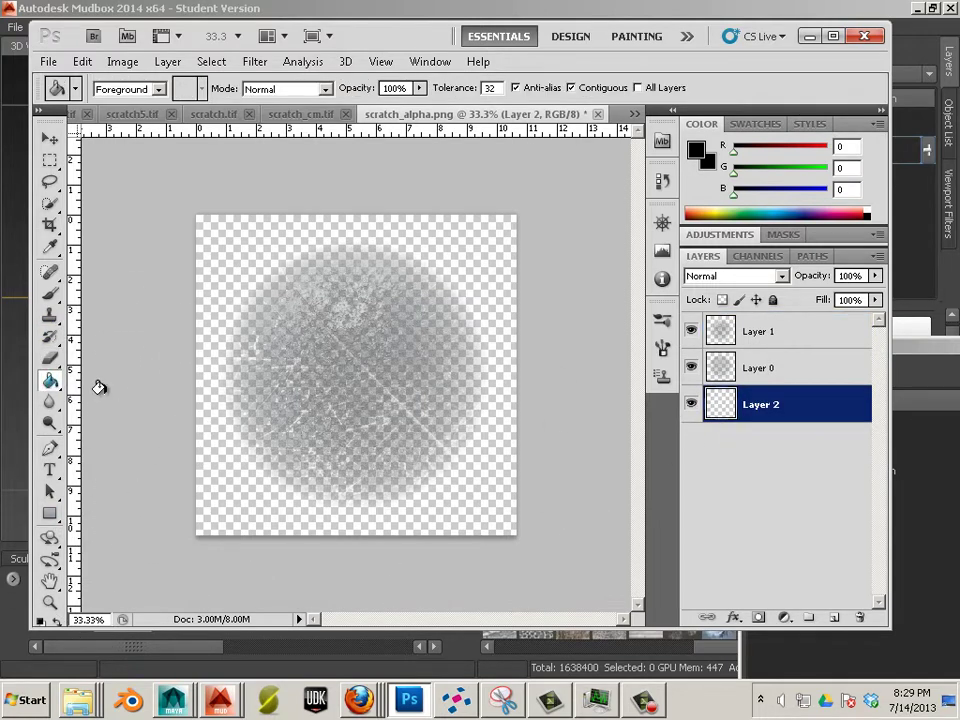
click(430, 524)
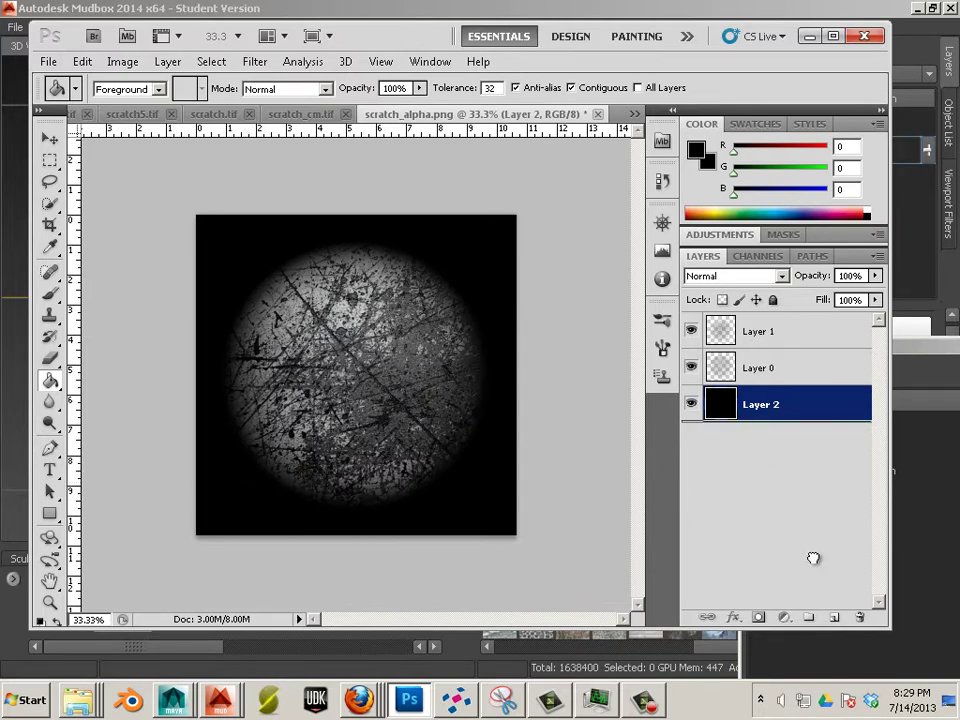
click(860, 615)
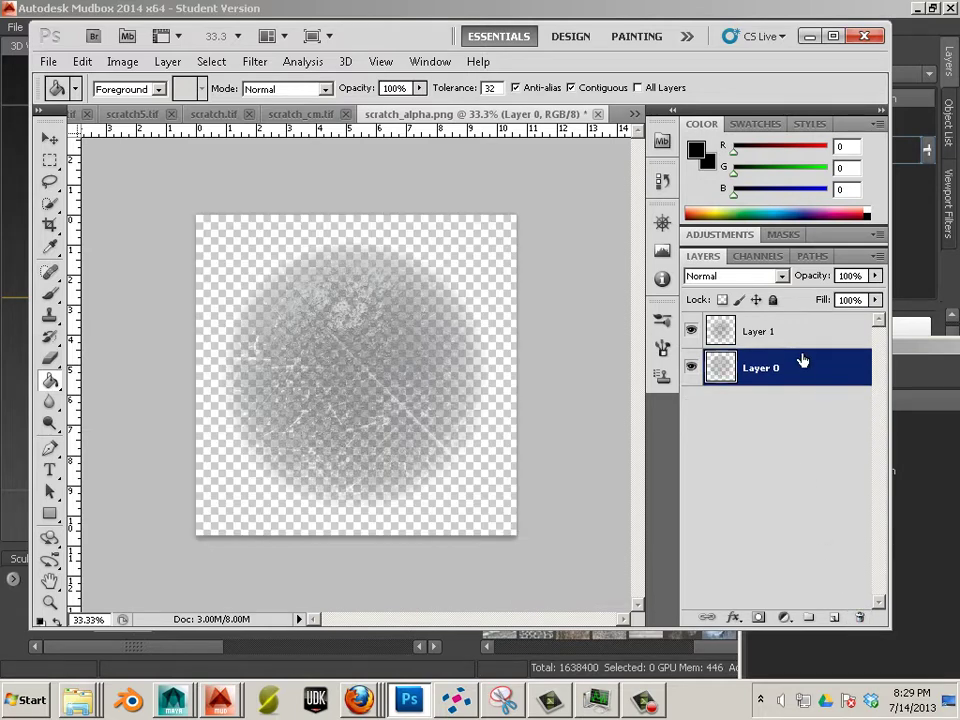
Merge Layer 1 down into Layer 0.
click(805, 342)
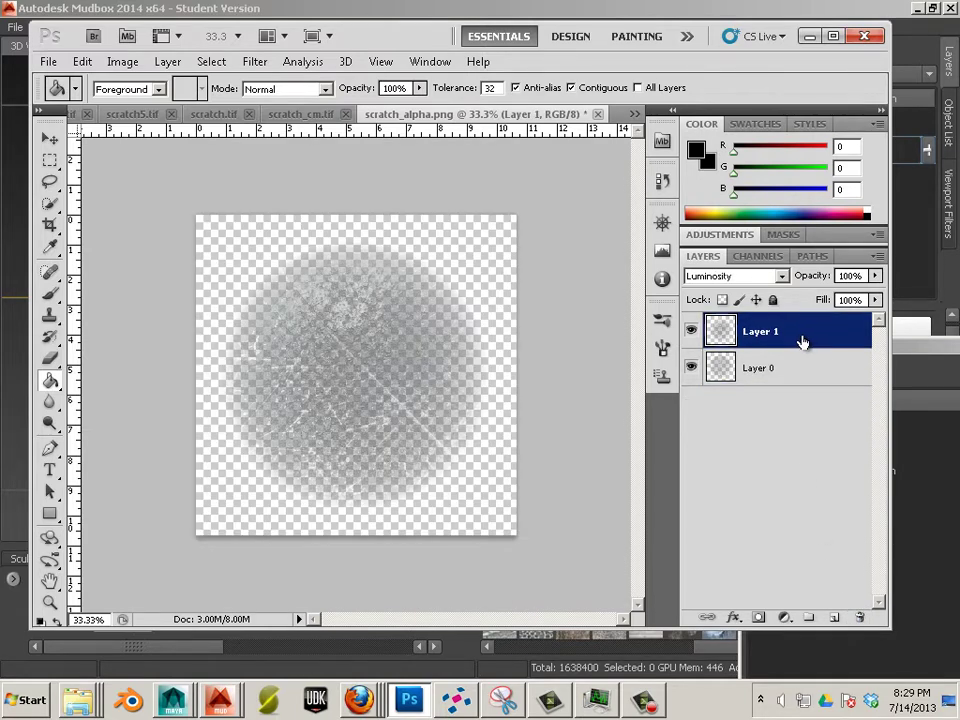
key(ctrl+e)
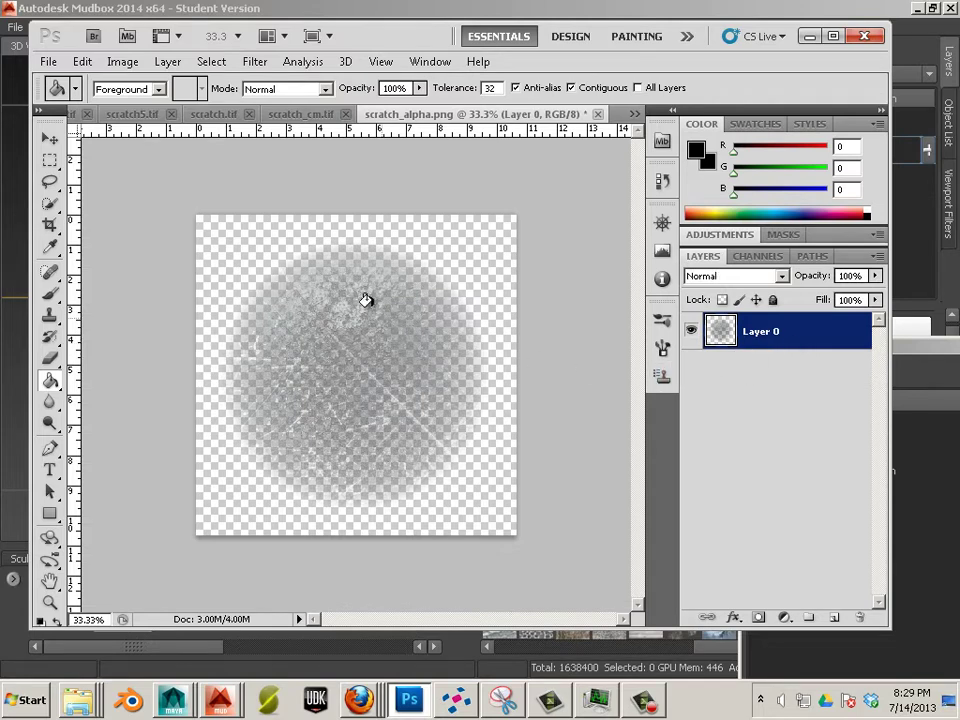
Start saving the image as a new file in C:\Program Files\Autodesk\Mudbox 2014\Stamps.
click(48, 61)
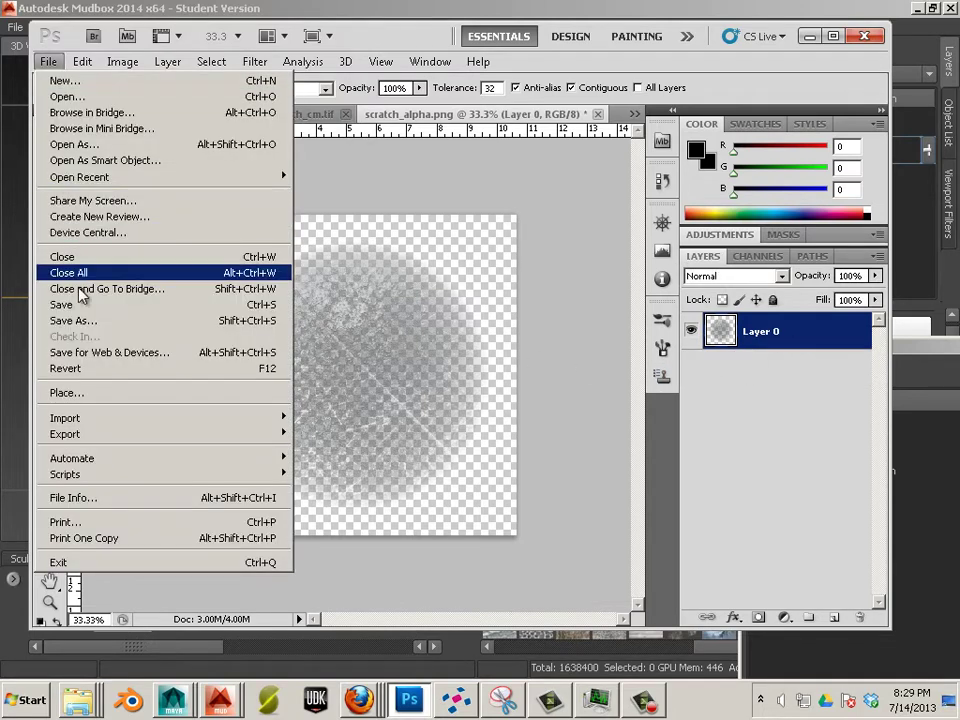
click(87, 321)
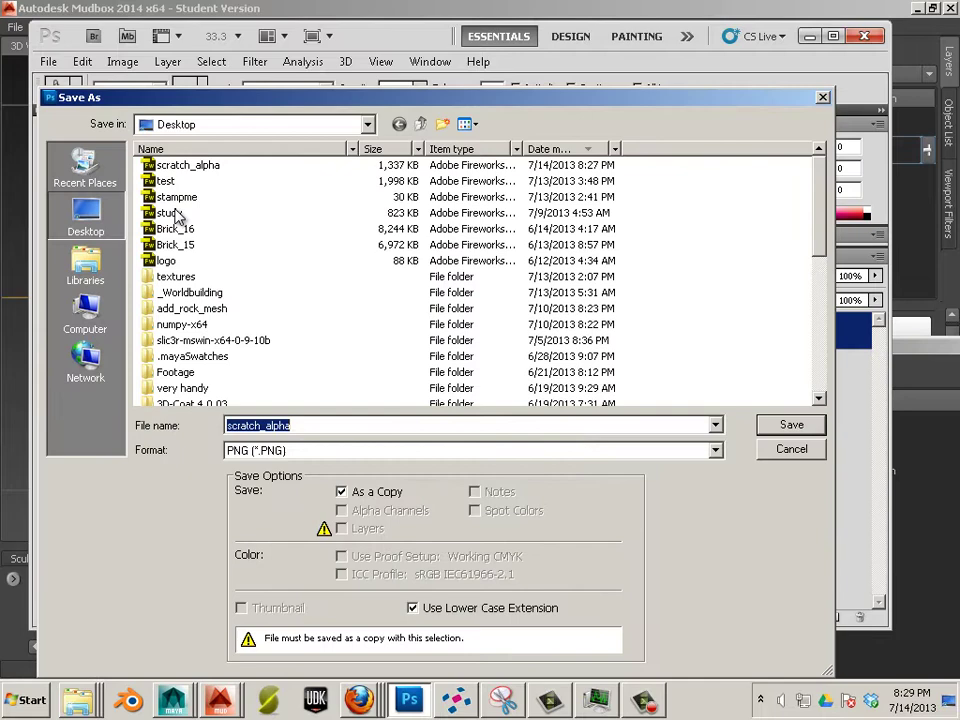
click(100, 320)
double_click(287, 197)
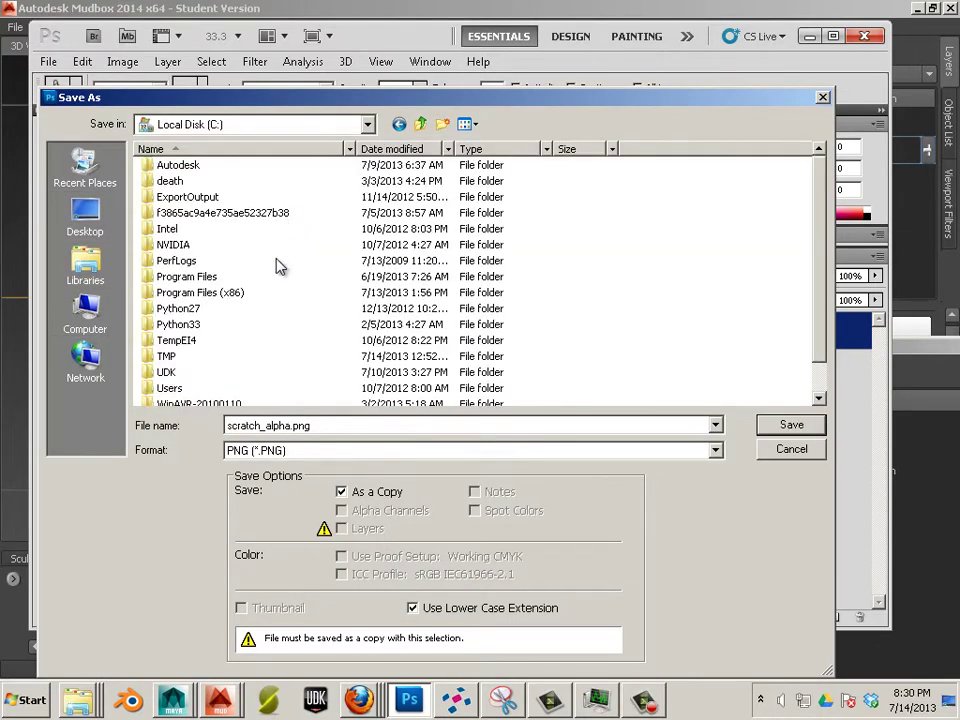
scroll(255, 318, down, 1)
double_click(206, 246)
scroll(231, 349, down, 4)
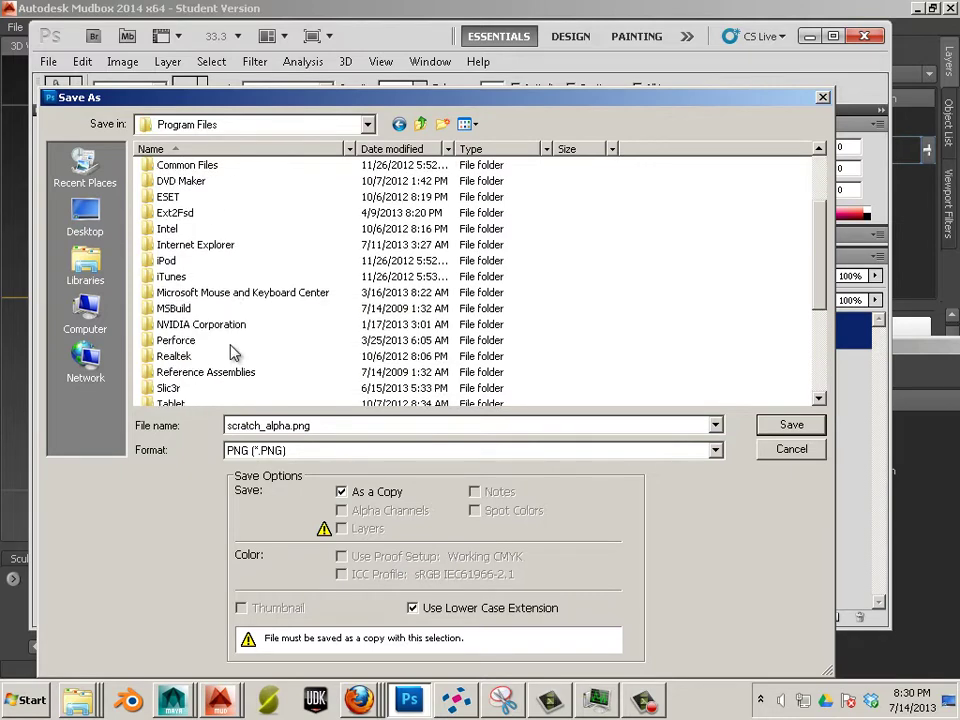
scroll(212, 362, down, 2)
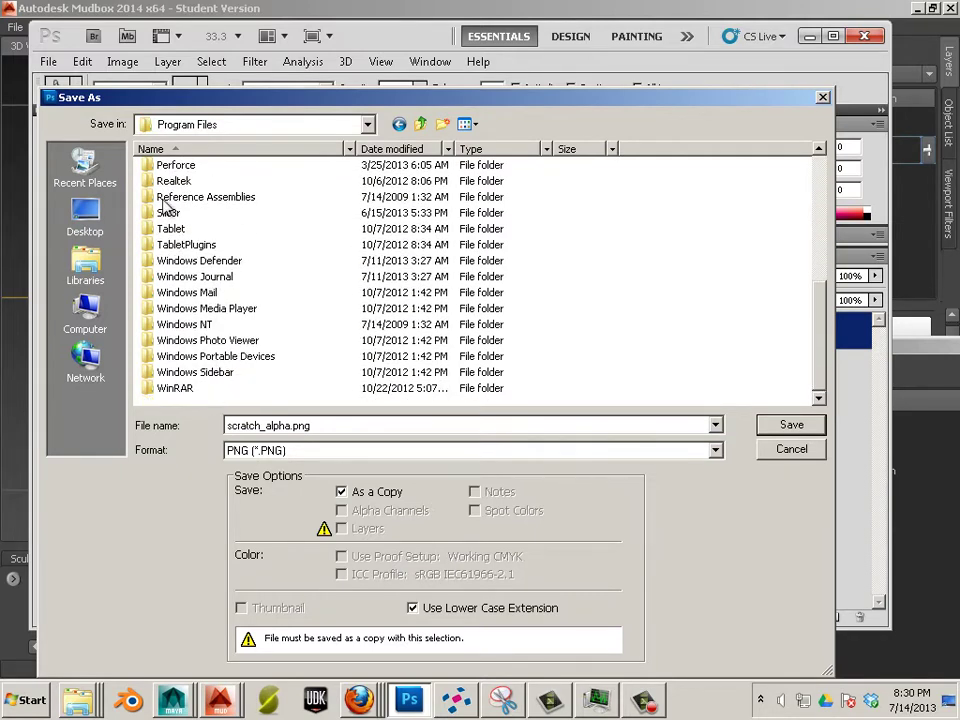
scroll(166, 199, up, 6)
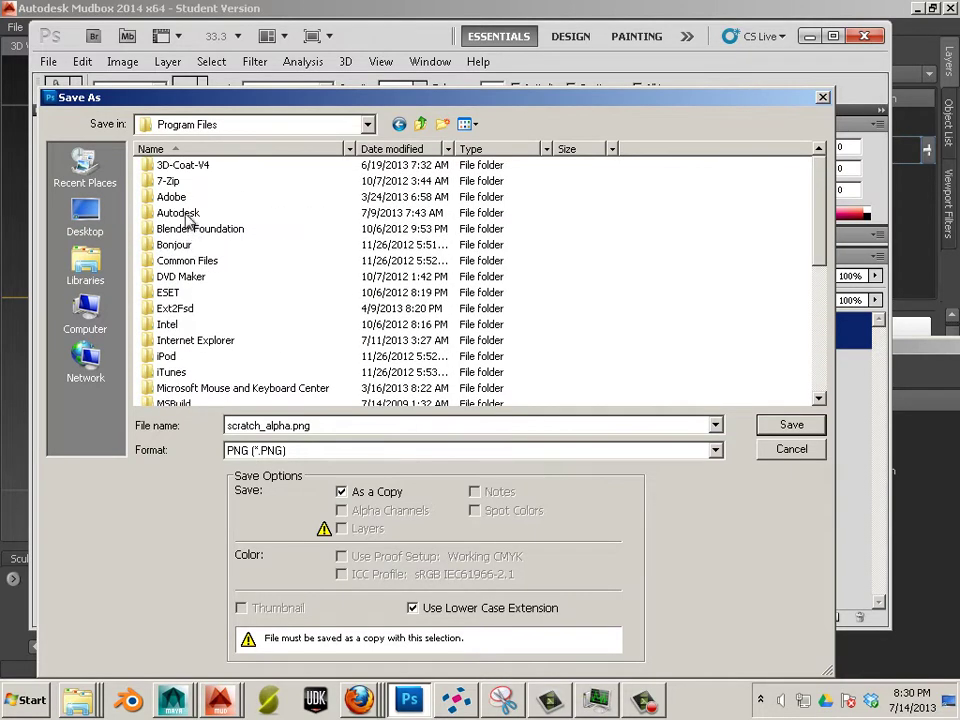
click(180, 213)
double_click(183, 213)
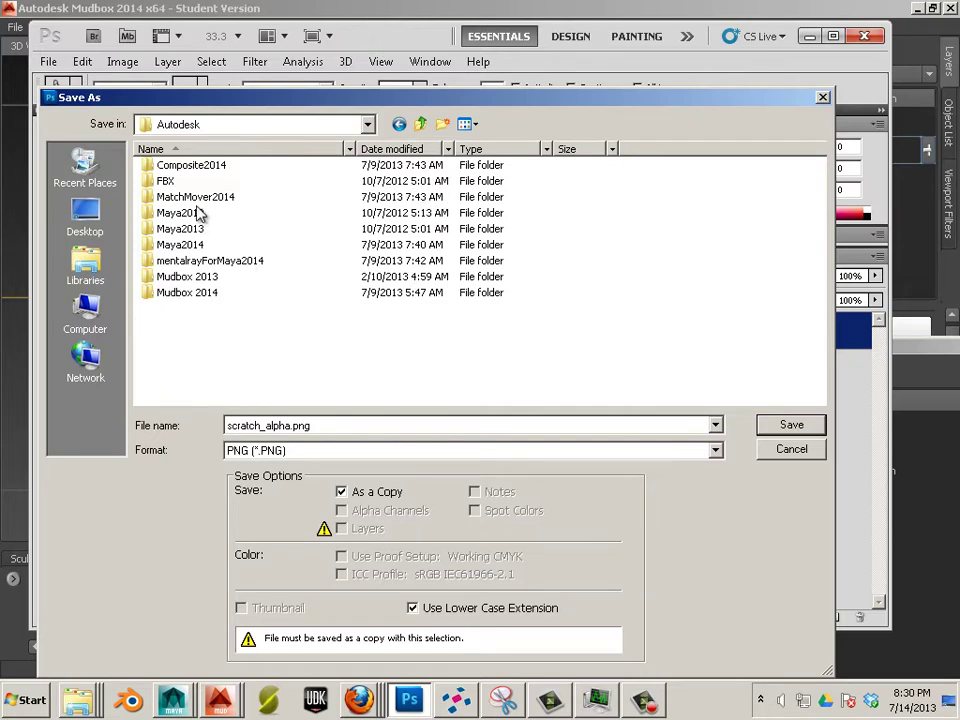
double_click(187, 296)
scroll(229, 317, down, 6)
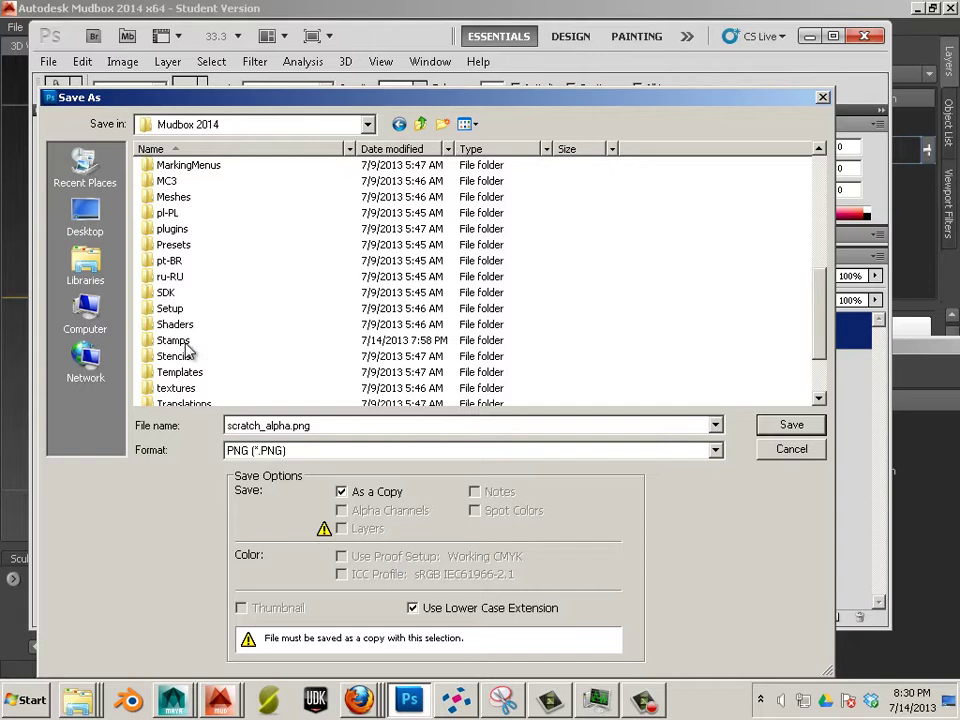
double_click(180, 341)
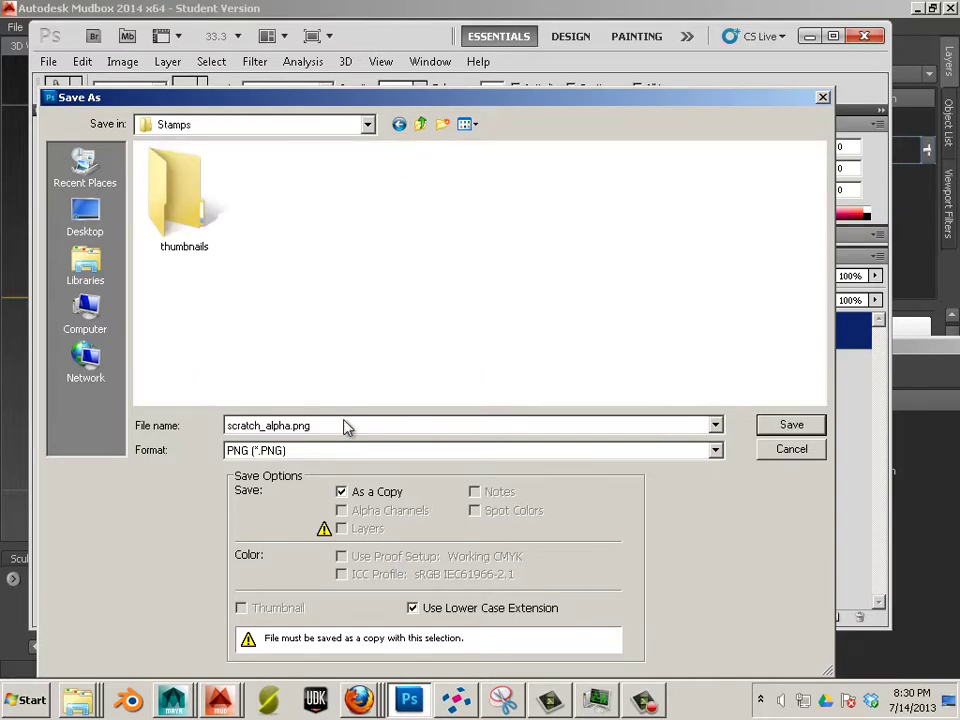
Save it in TIFF format as scratch_alpha.tif with layers and transparency included and no image compression.
click(345, 450)
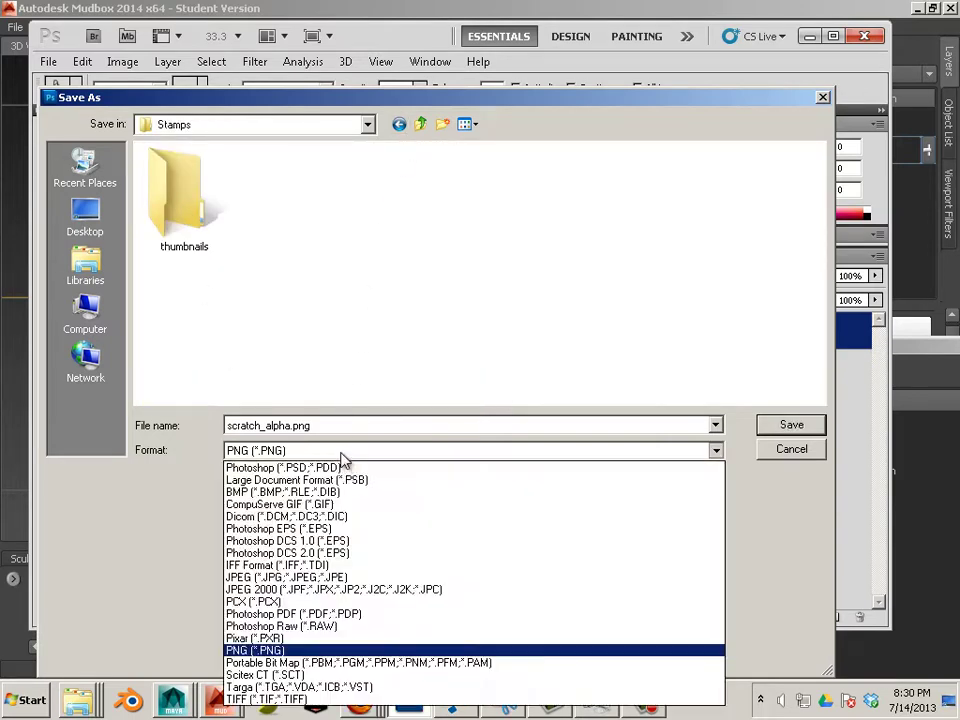
click(347, 699)
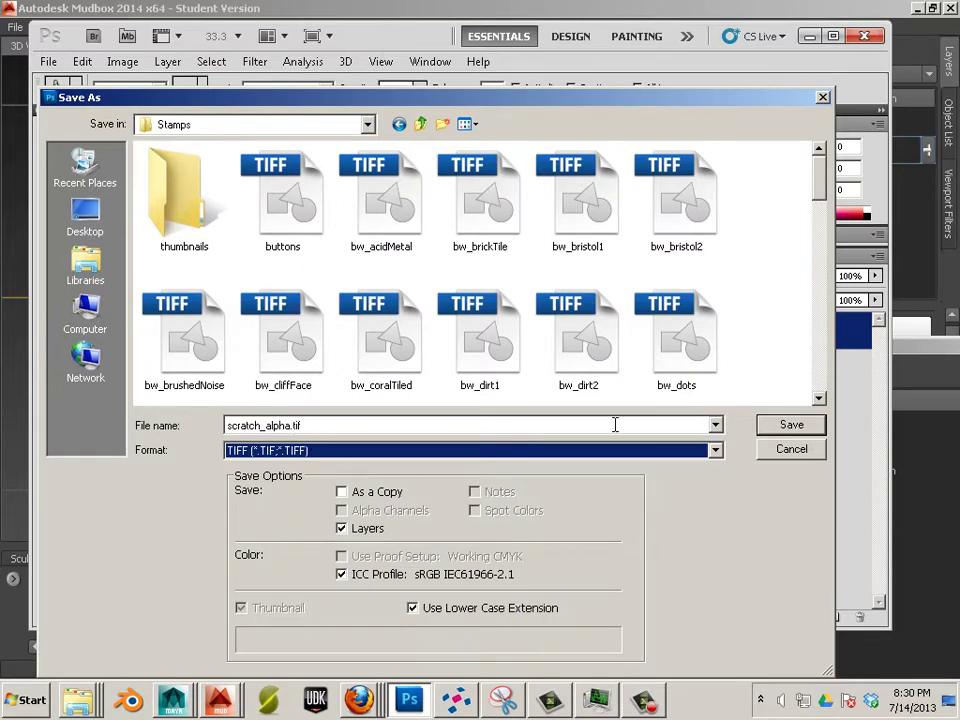
click(782, 426)
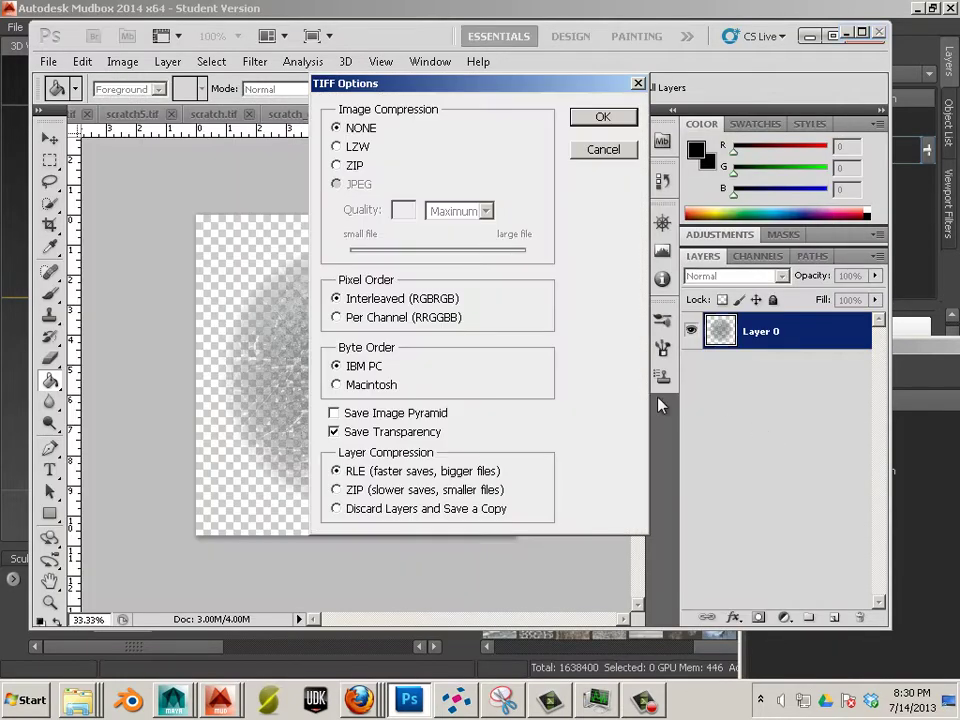
click(584, 118)
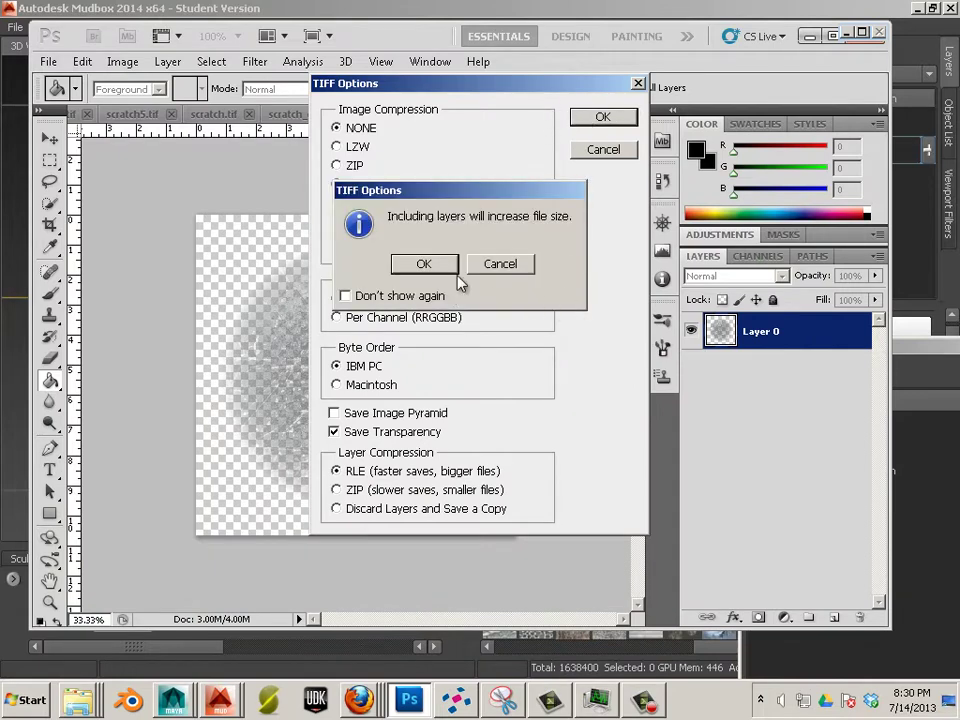
click(424, 263)
Switch to the Mudbox window that shows the scratched plane against black.
key(alt+Tab)
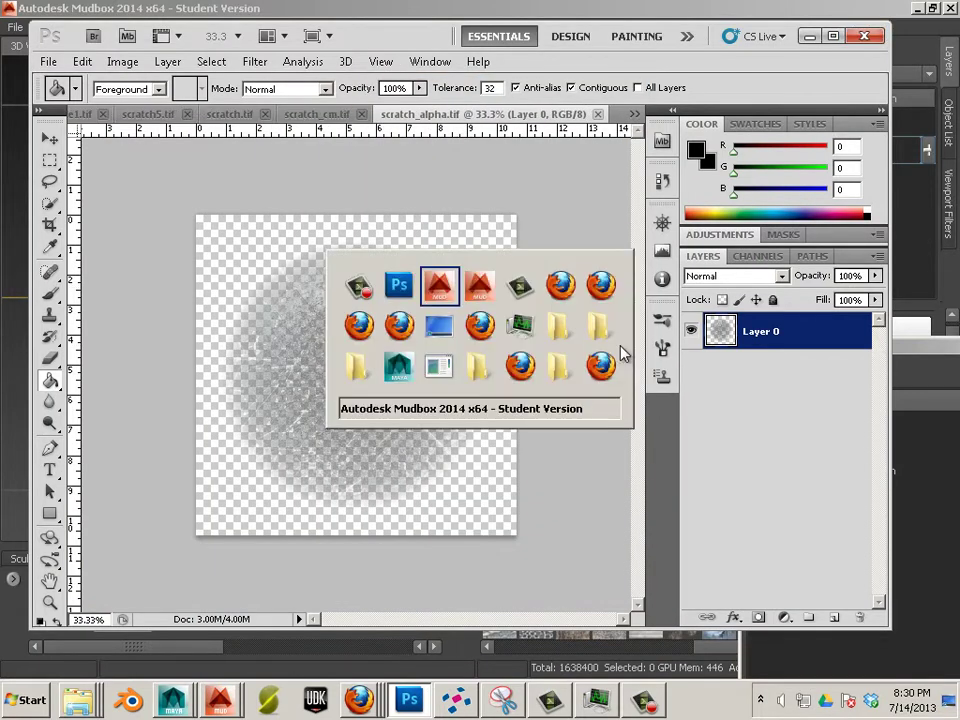
key(Tab)
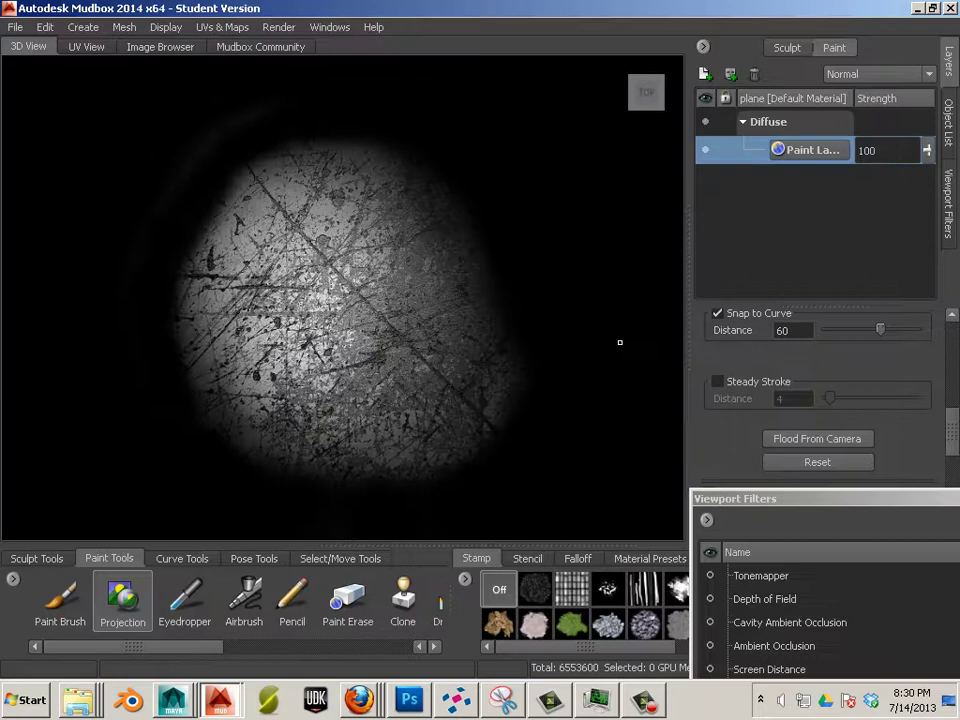
key(alt+Tab)
key(Tab)
key(Tab)
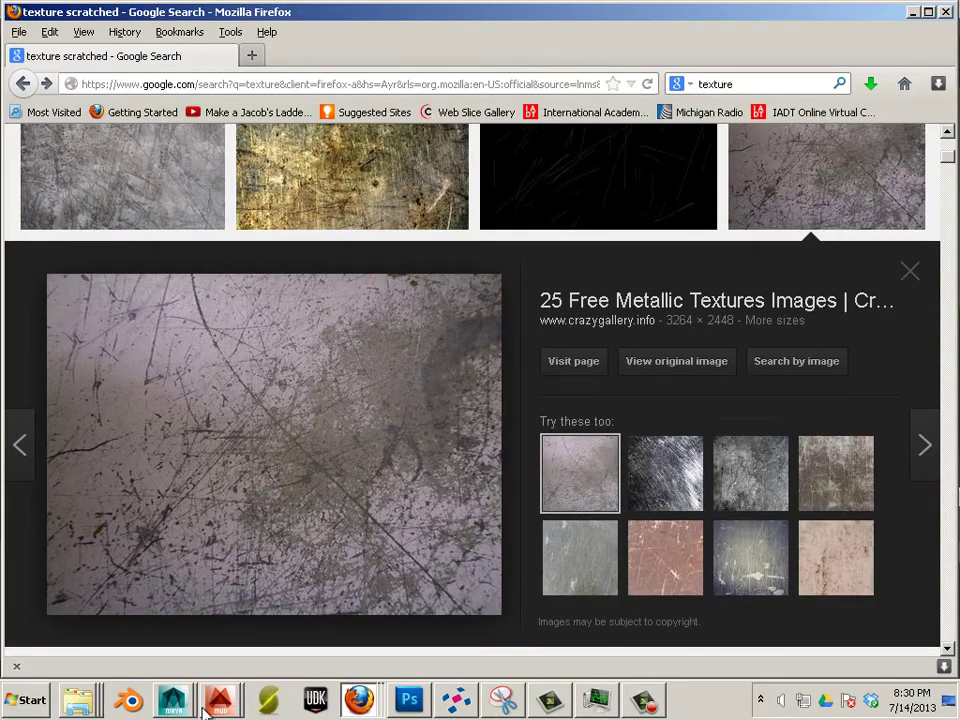
click(188, 708)
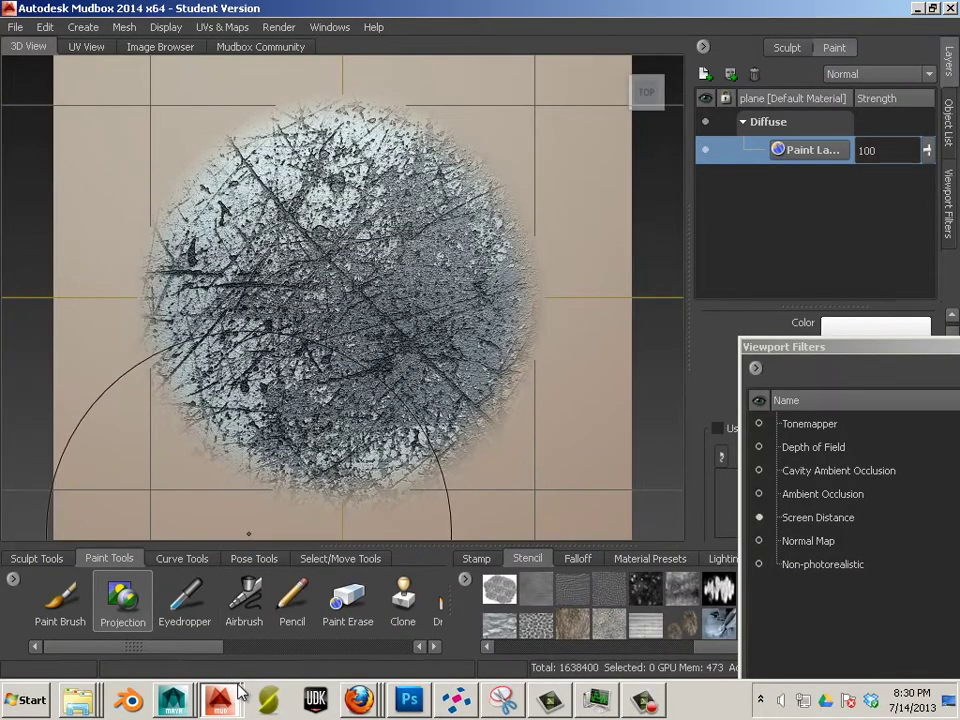
click(233, 683)
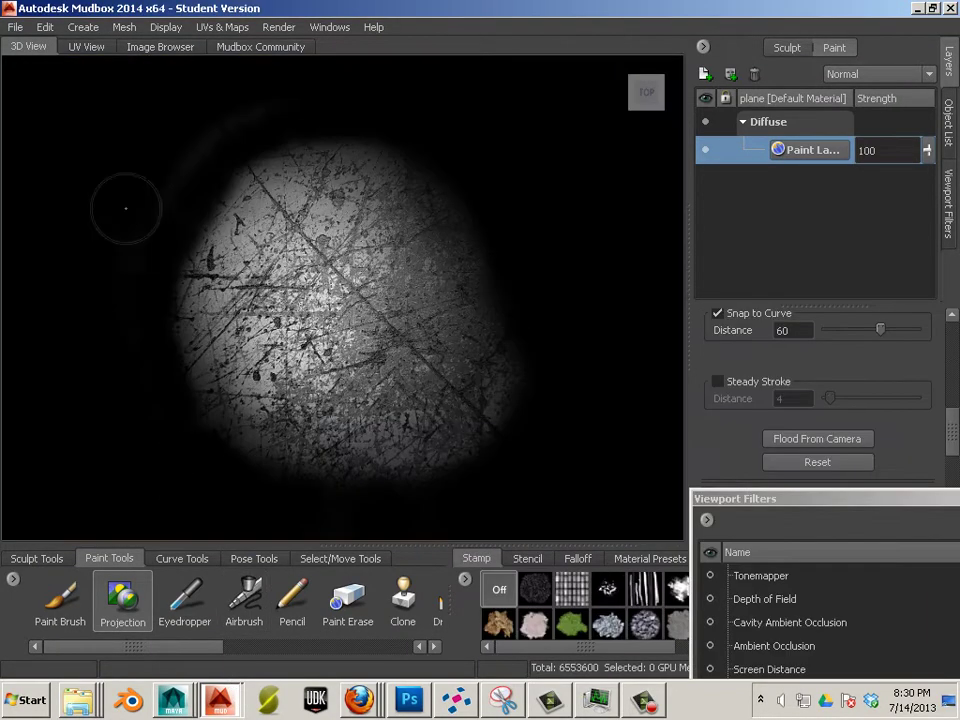
Start a new cube scene, discarding the changes to the current one.
click(15, 28)
click(18, 45)
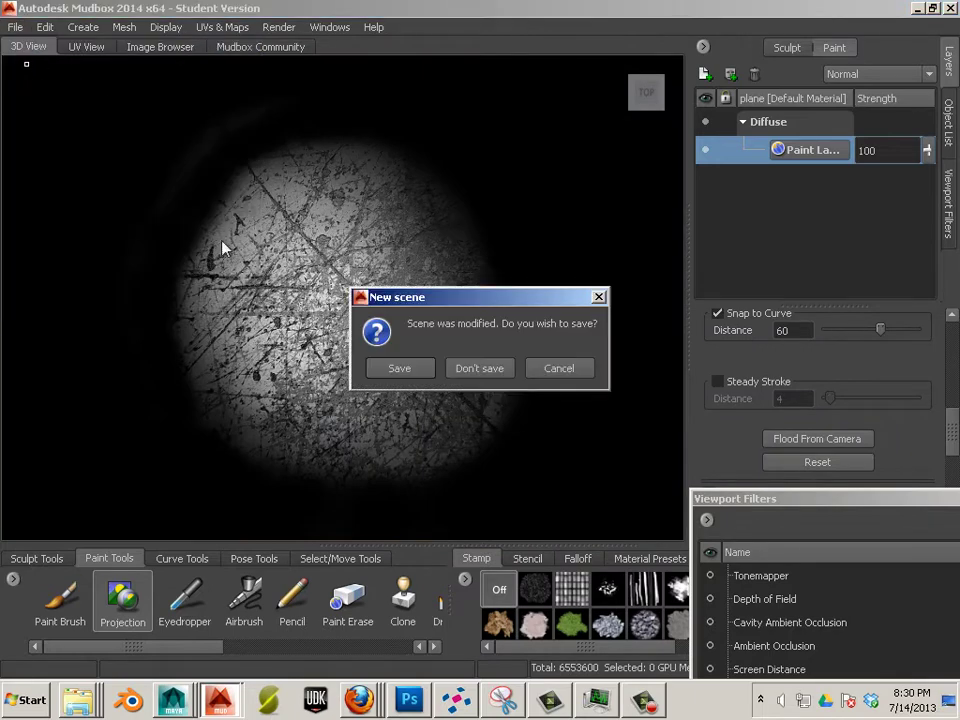
click(488, 377)
click(424, 390)
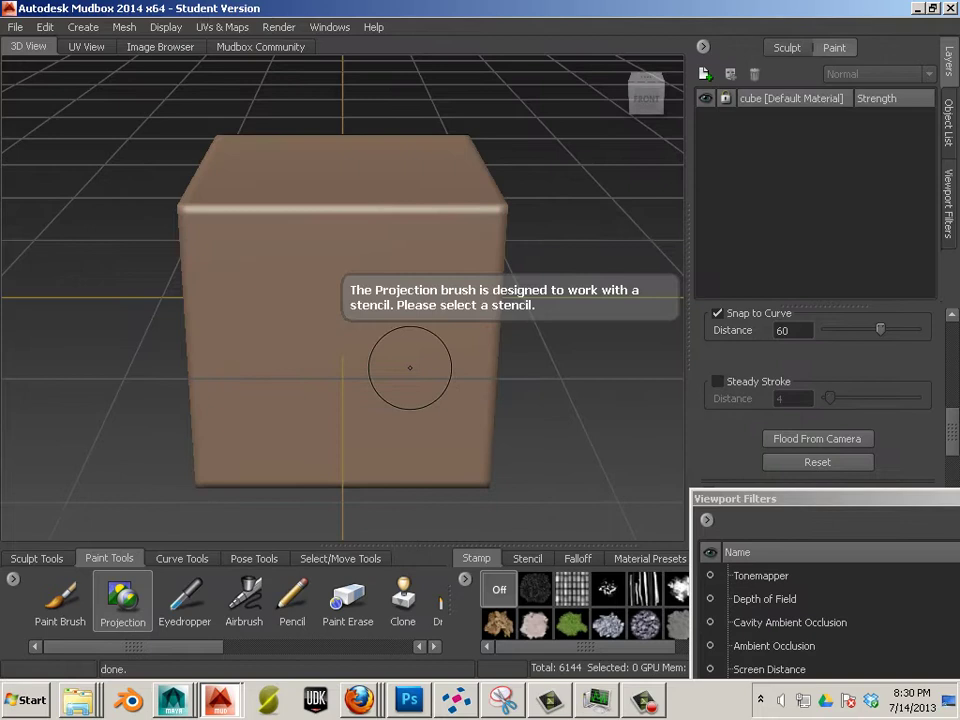
Subdivide the cube repeatedly up to level 9.
key(shift+d)
key(shift+d)
key(shift+d)
key(shift+d)
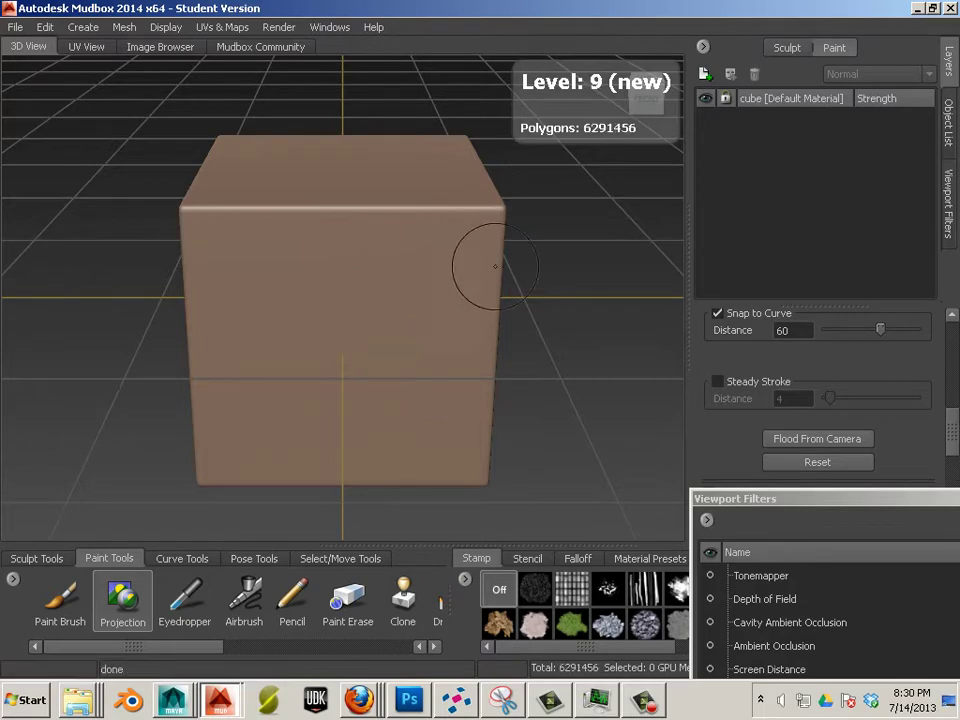
Add scratch_alpha from the Stamps folder as a new stamp and decline creating a paint layer.
right_click(475, 579)
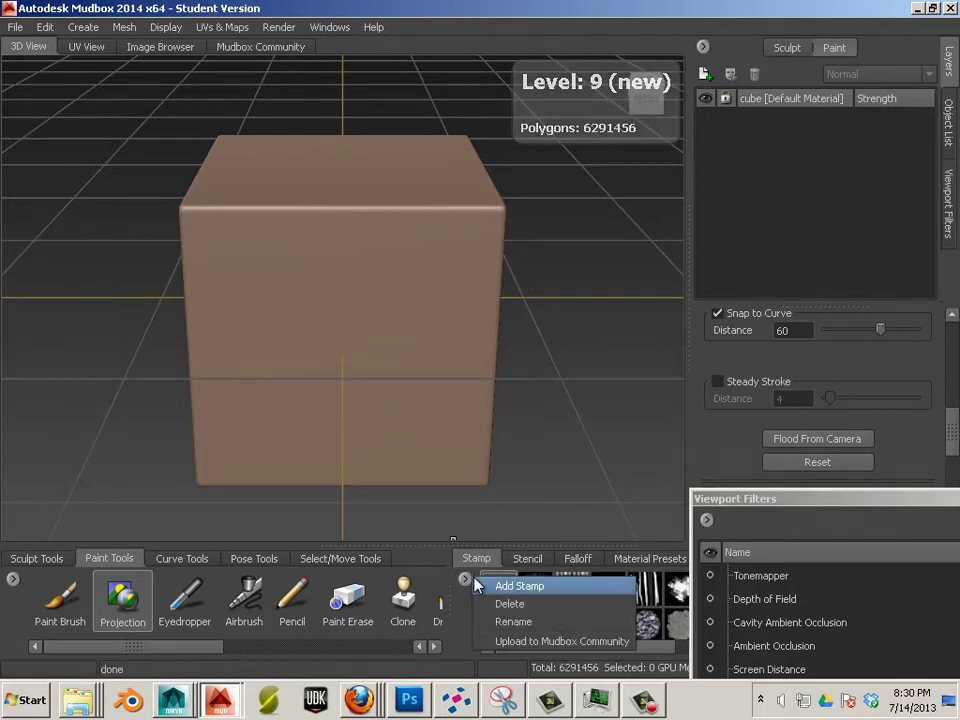
click(510, 586)
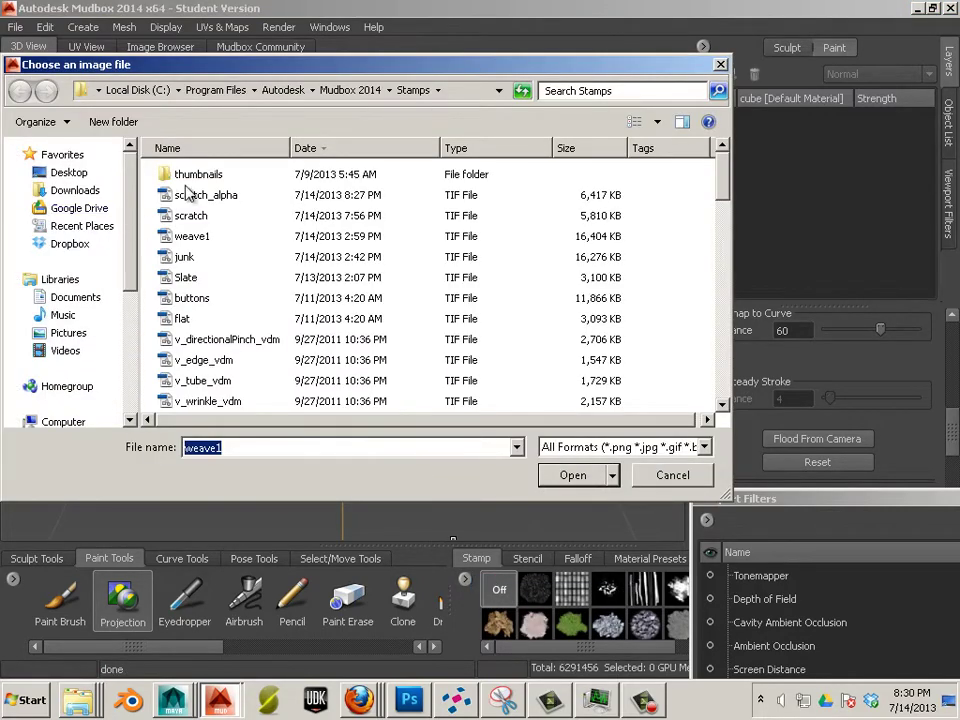
double_click(205, 196)
click(264, 257)
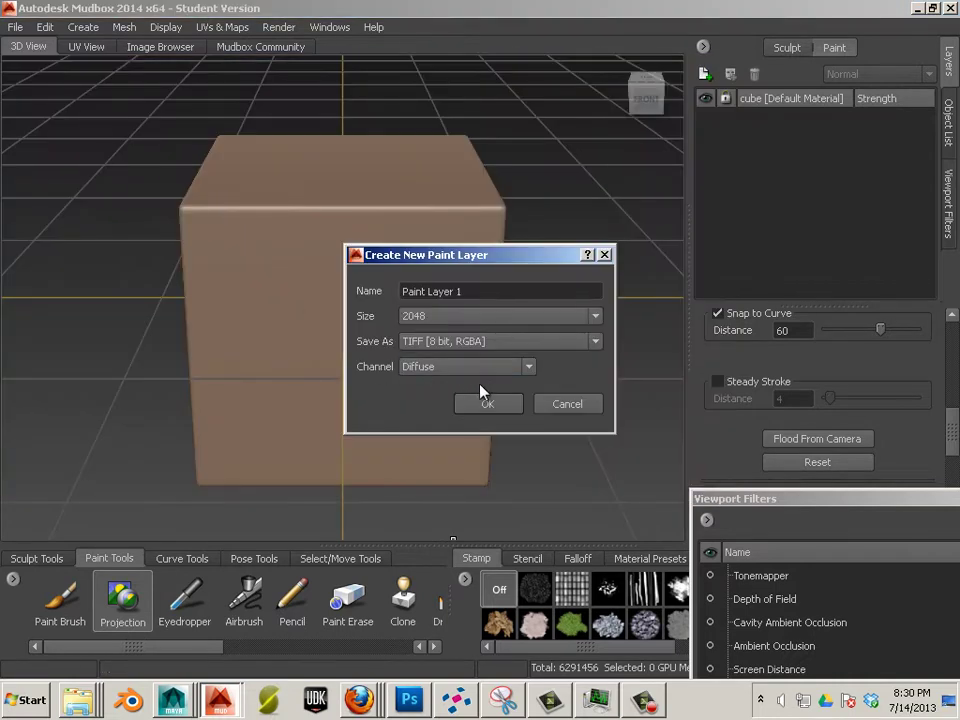
click(563, 404)
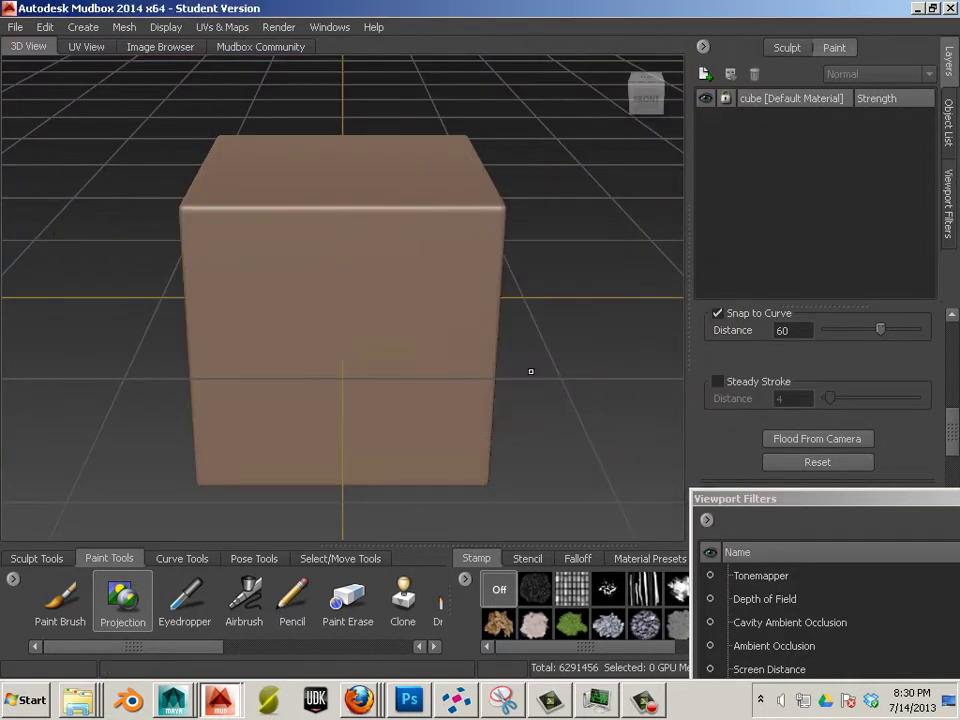
Activate the Sculpt brush with the Viewport Filters window out of the way, and add a new sculpt layer to the cube.
click(35, 562)
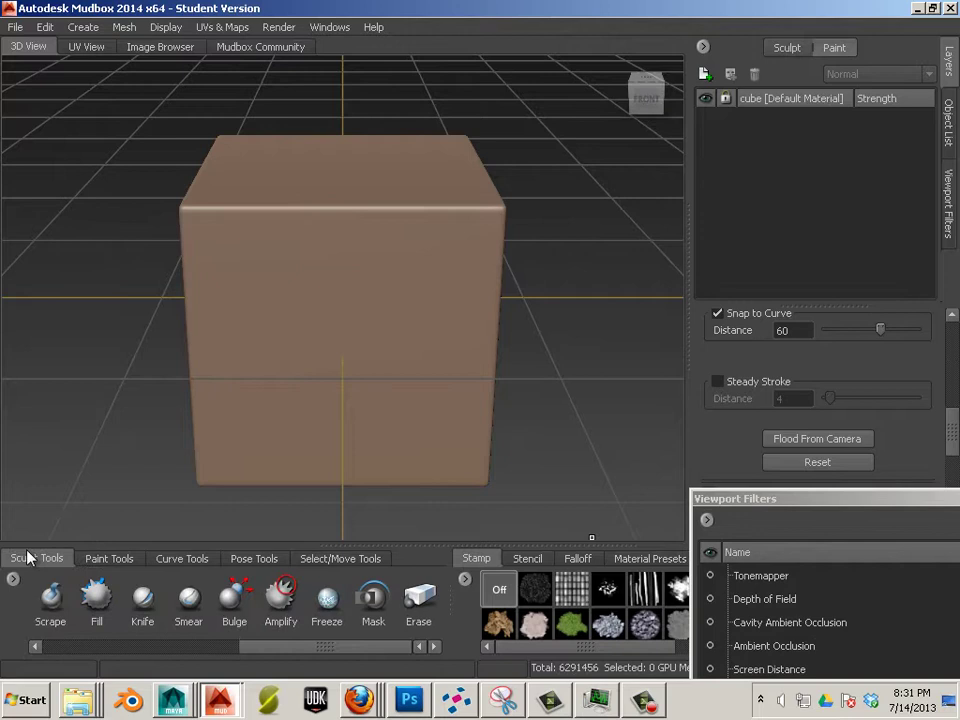
drag(260, 657, 39, 639)
click(51, 598)
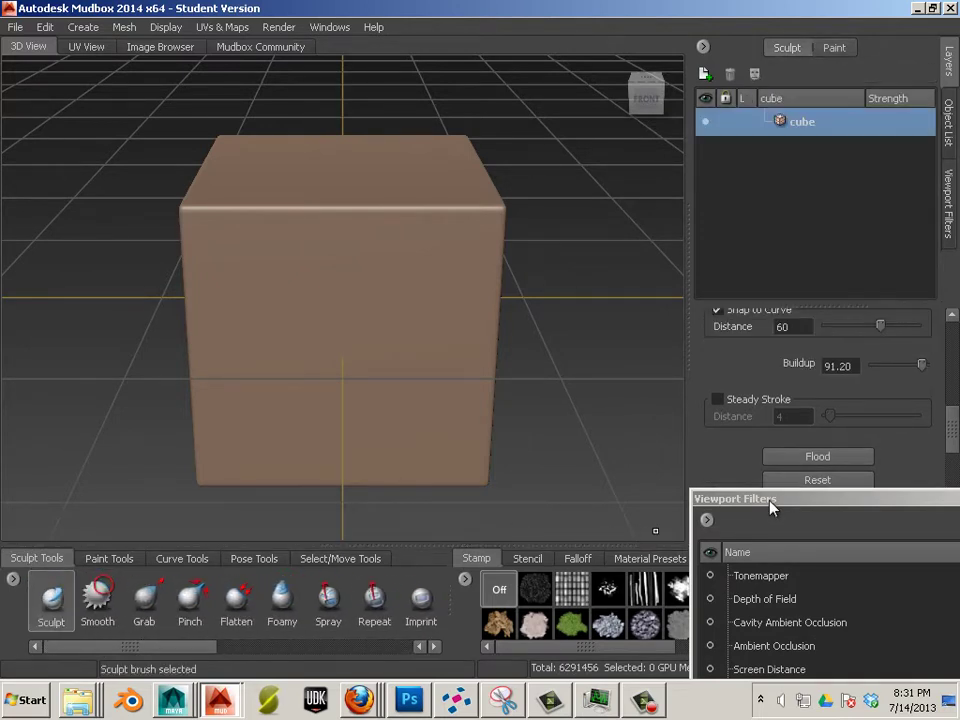
drag(811, 498, 959, 498)
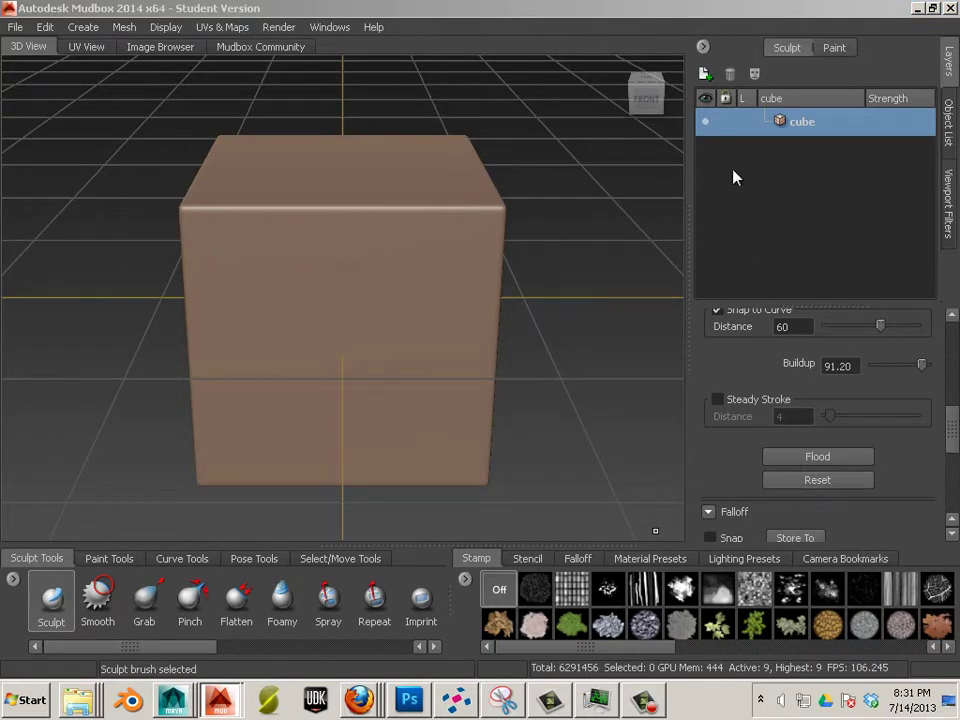
click(704, 74)
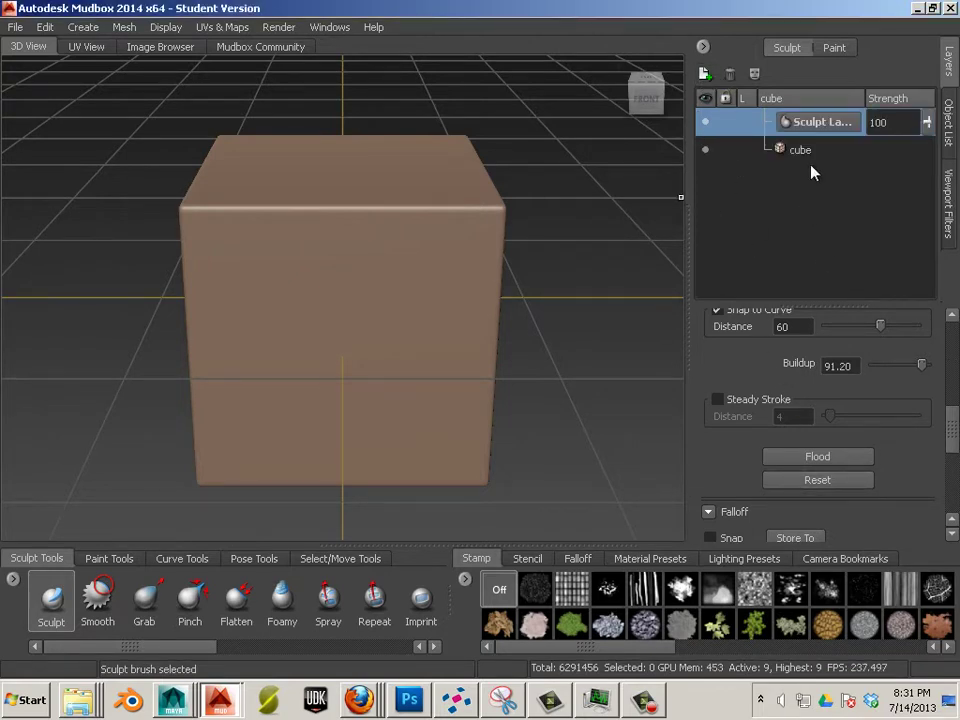
Sculpt overlapping scratched patches on the cube's front face using the newly added scratch stamp.
drag(620, 646, 917, 648)
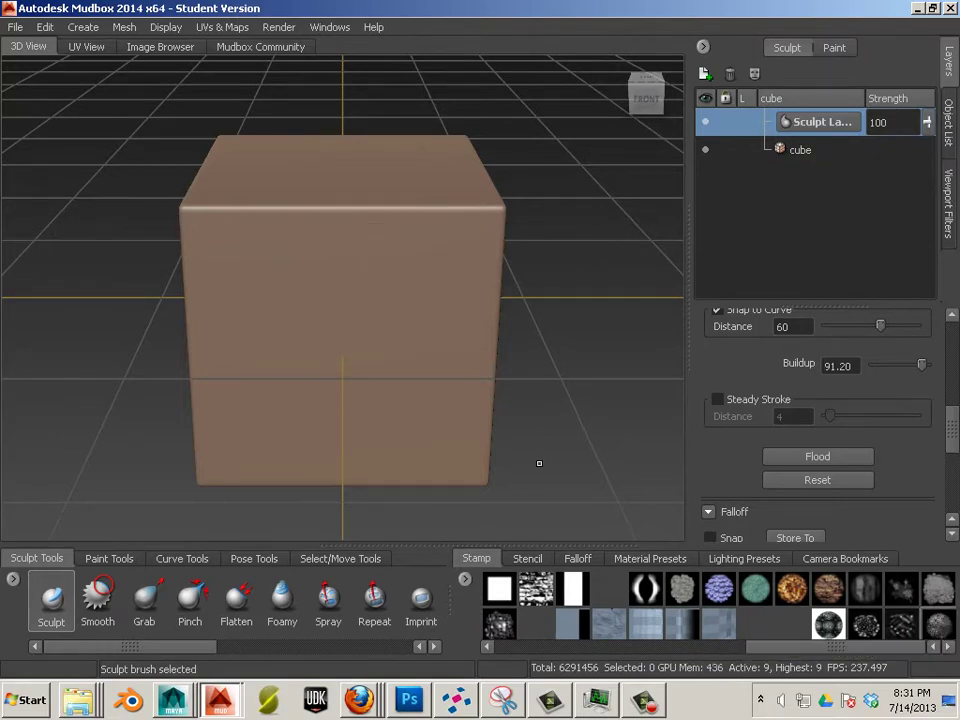
mouse_move(539, 463)
alt+mouse_down()
mouse_move(543, 372)
mouse_move(546, 386)
alt+mouse_up()
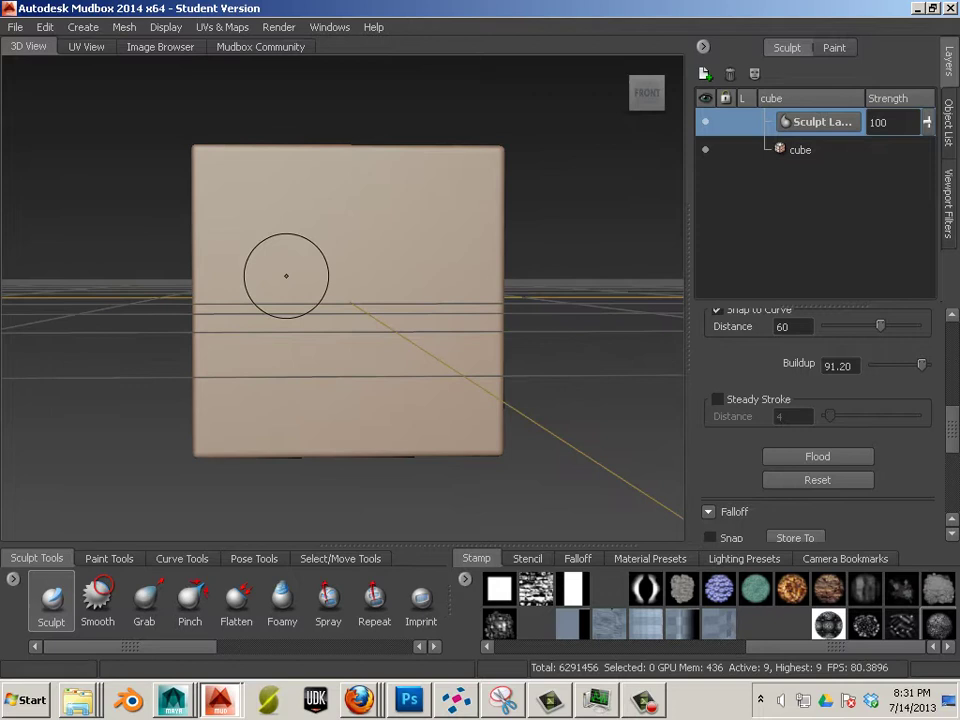
mouse_move(270, 270)
mouse_down()
mouse_move(297, 268)
mouse_move(347, 309)
mouse_move(357, 271)
mouse_move(343, 265)
mouse_move(363, 345)
mouse_move(332, 298)
mouse_move(410, 272)
mouse_up()
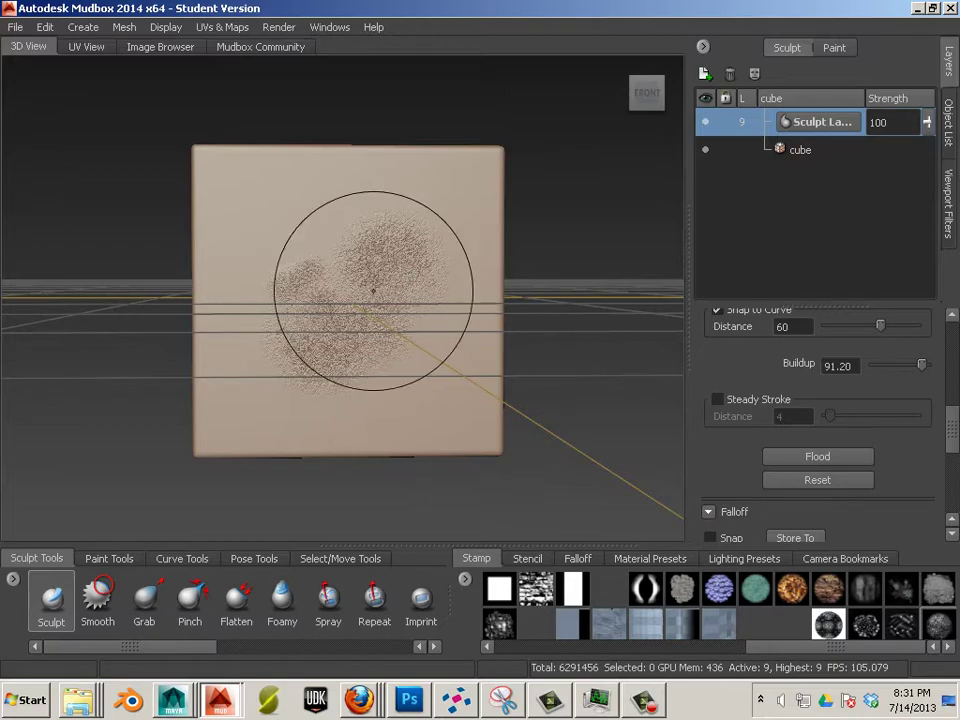
mouse_move(373, 290)
alt+right_down()
mouse_move(600, 362)
mouse_move(472, 370)
alt+right_up()
Inspect the scratches up close and lower the sculpt layer's strength to 47.
scroll(471, 369, down, 8)
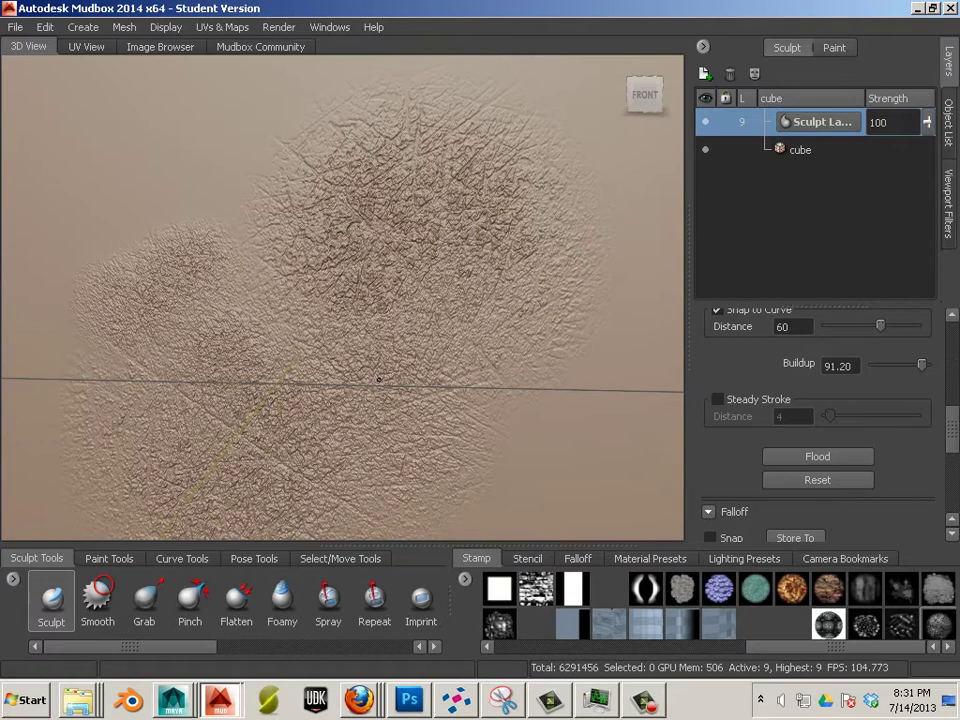
alt+drag(379, 380, 405, 376)
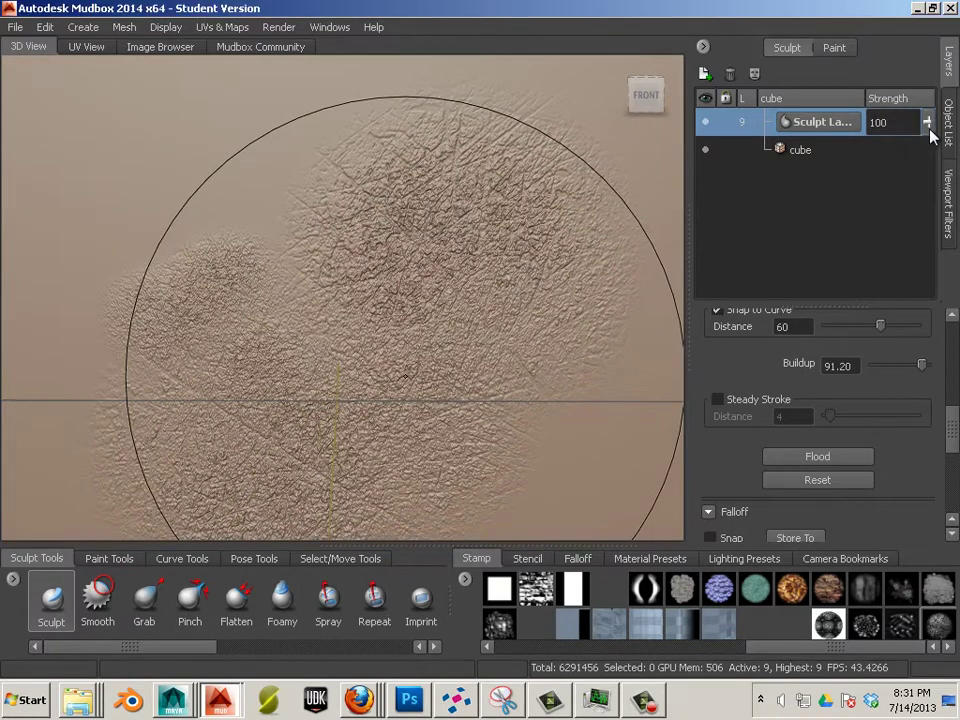
mouse_move(930, 135)
mouse_down()
mouse_move(930, 190)
mouse_move(900, 186)
mouse_move(677, 289)
mouse_up()
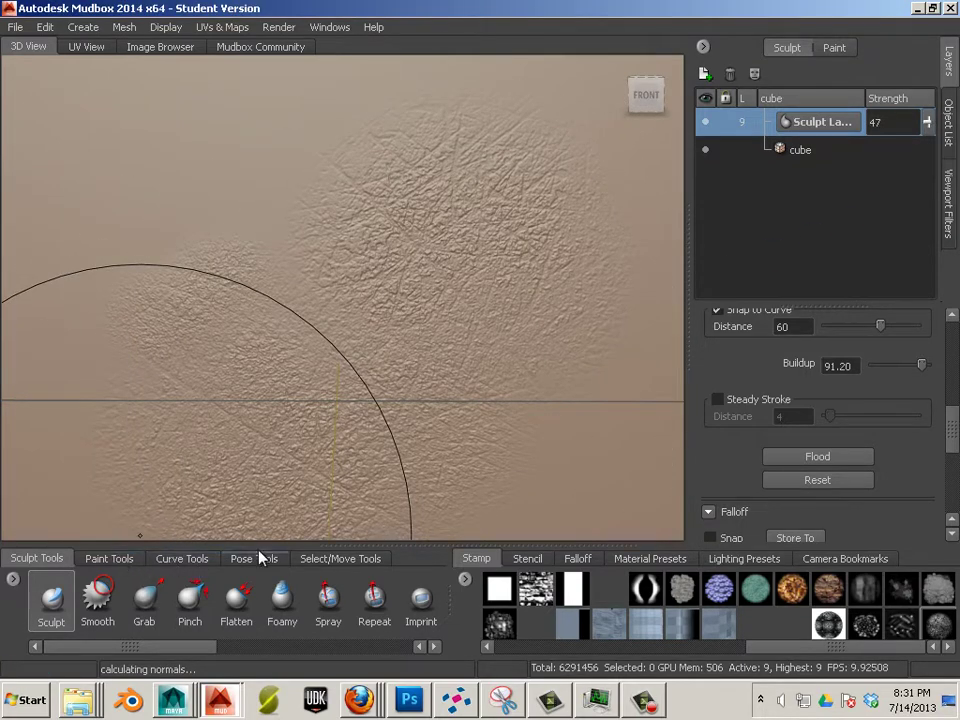
Activate the Airbrush with the cube's right face in view and create a 2048 diffuse paint layer saved as TIFF [8 bit, RGBA].
scroll(434, 482, down, 5)
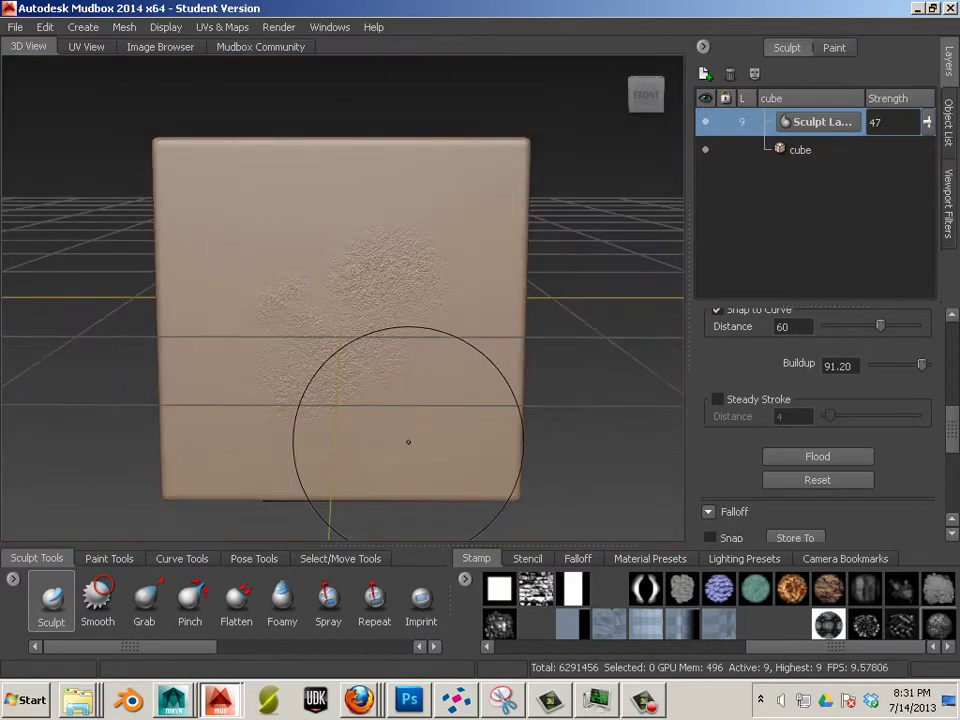
alt+drag(408, 441, 295, 466)
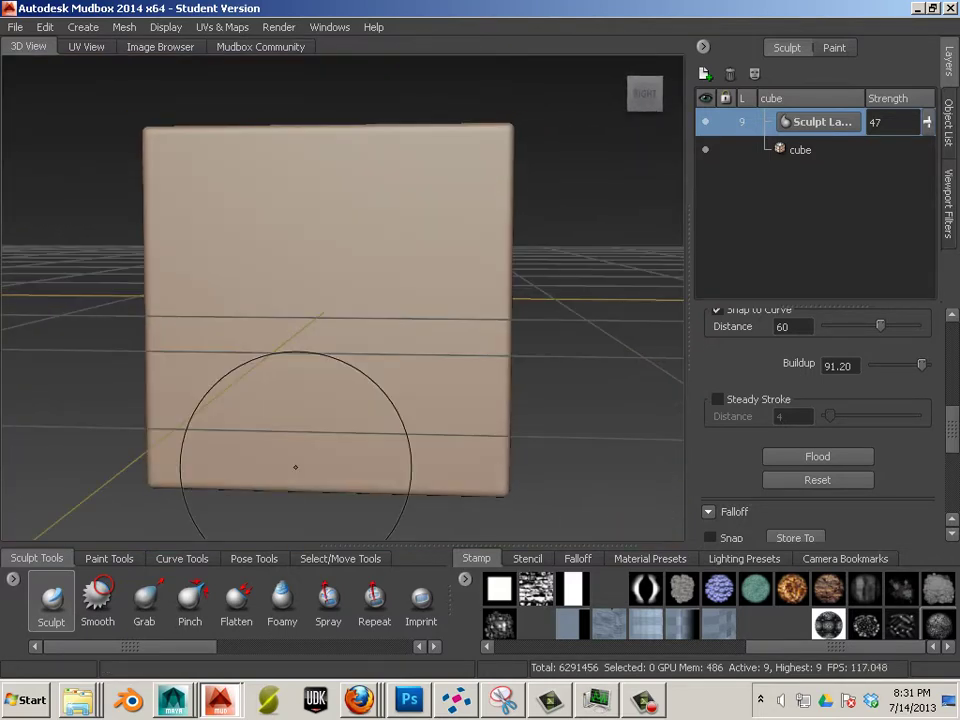
click(109, 558)
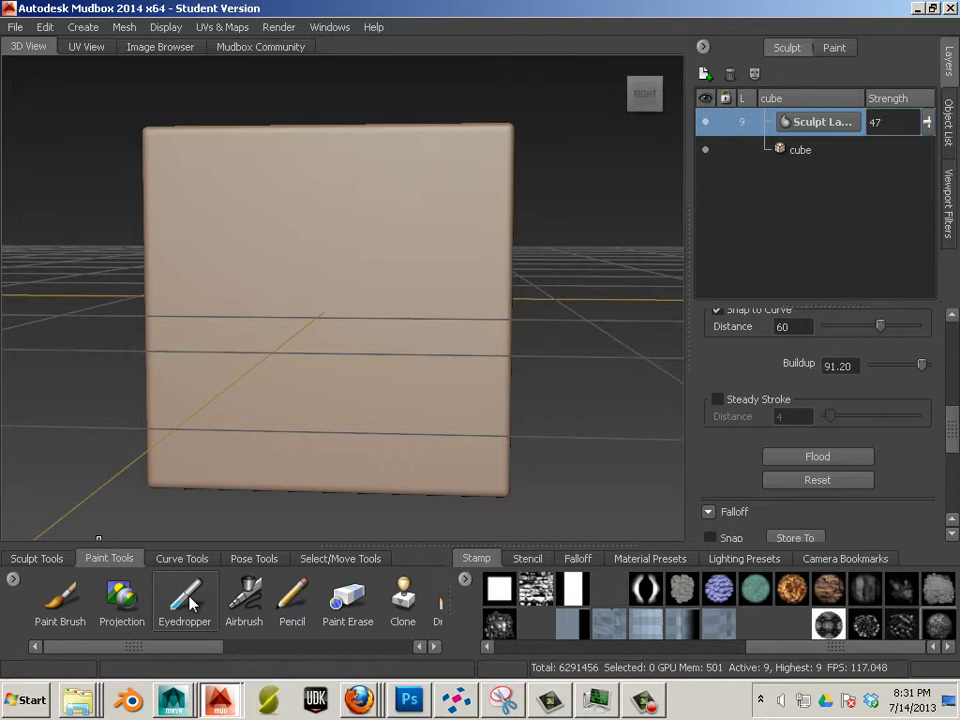
click(244, 600)
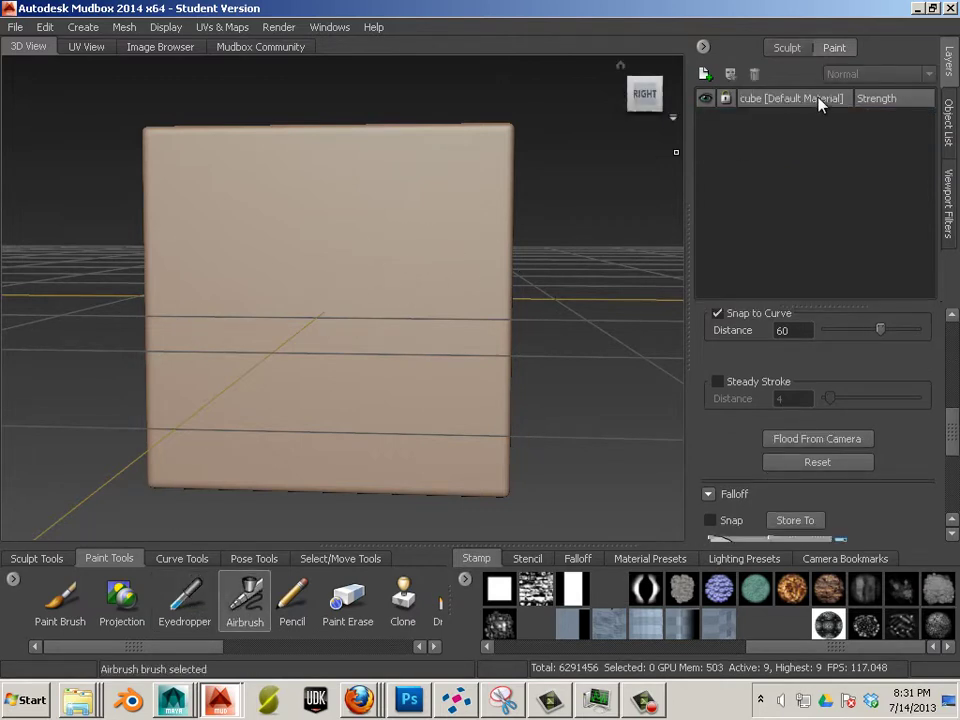
click(704, 76)
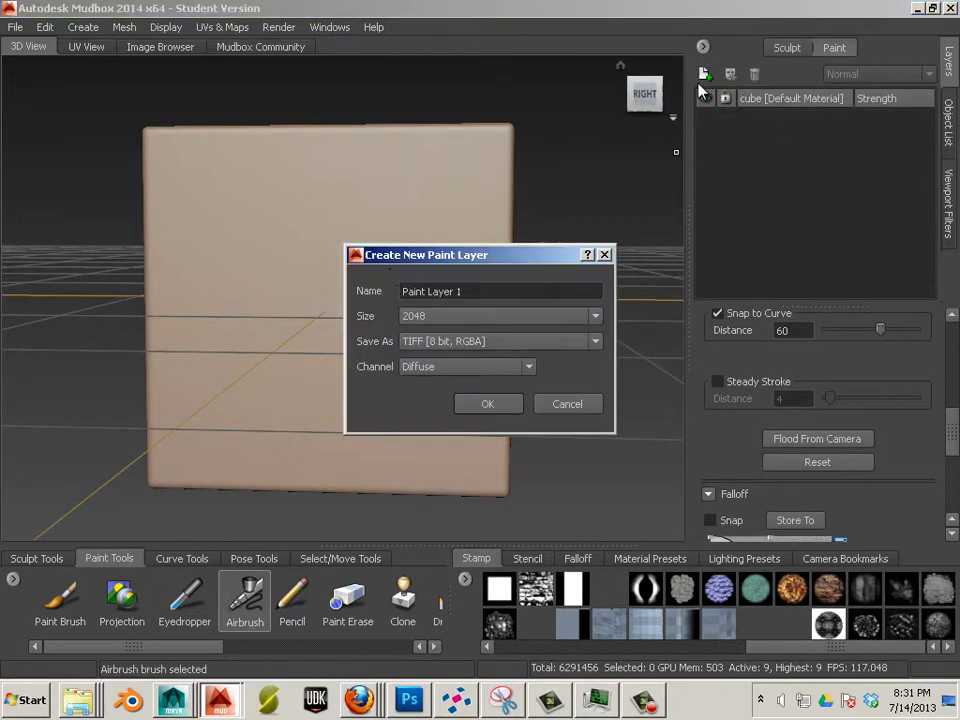
click(481, 406)
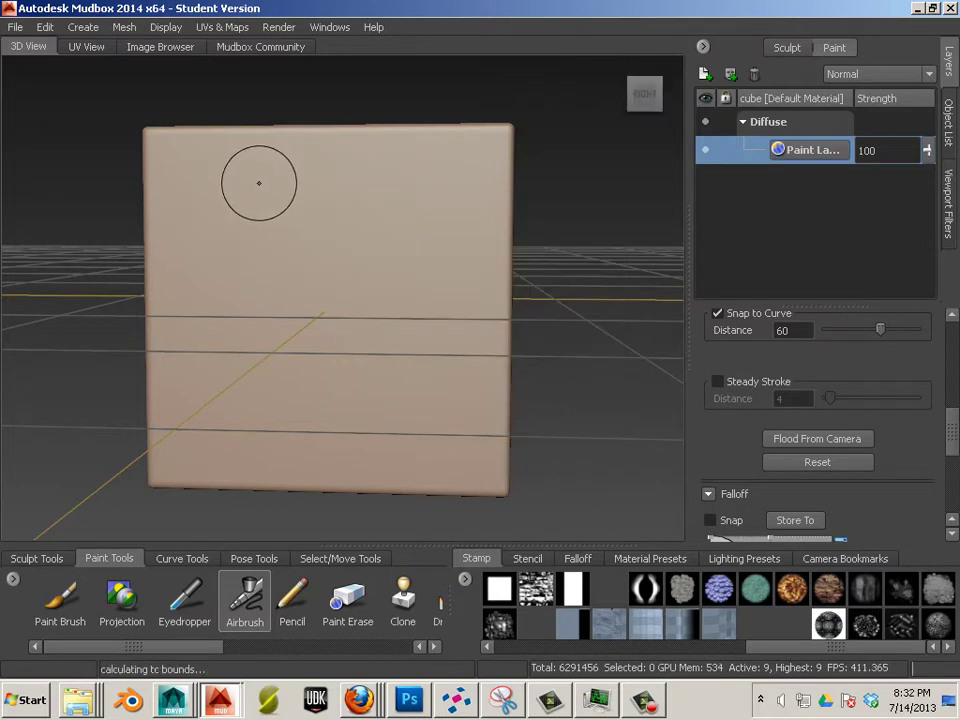
key(b)
mouse_move(275, 192)
mouse_down()
mouse_move(340, 193)
mouse_move(329, 193)
mouse_up()
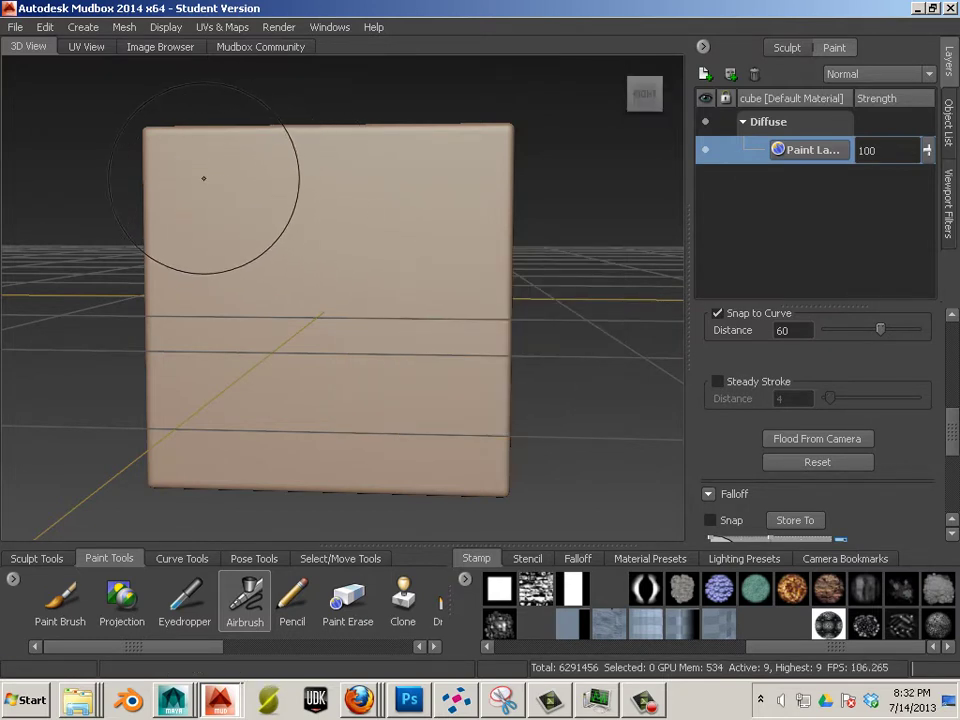
drag(204, 179, 227, 188)
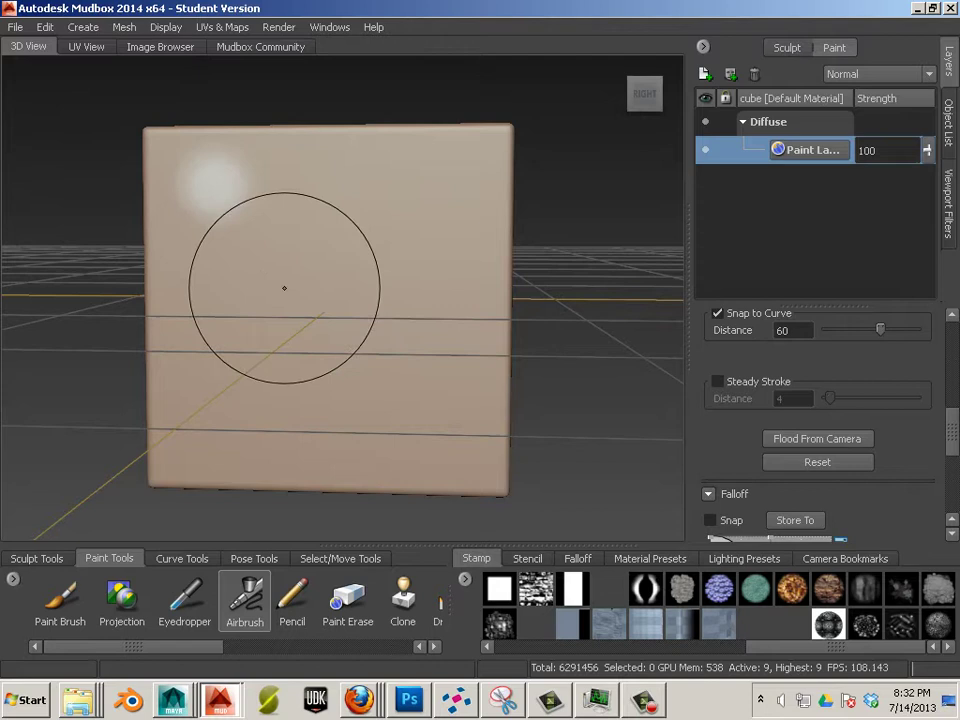
key(ctrl+z)
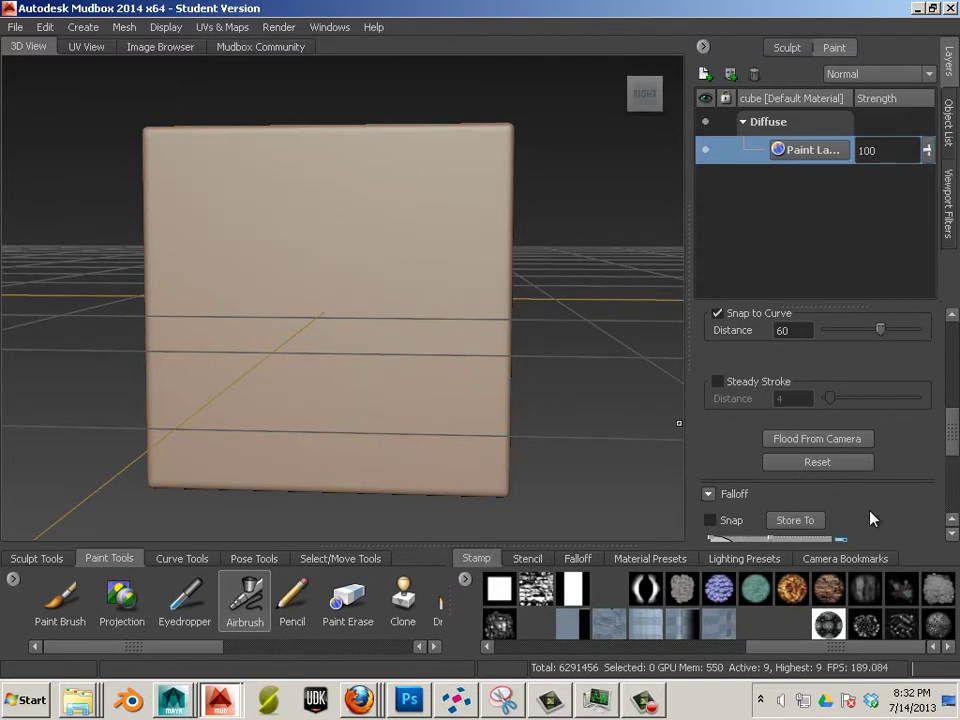
Airbrush soft patches on the upper and middle areas of the cube's right face with the scratch_alpha stamp, using a stamp spacing of 11.25.
click(939, 631)
drag(298, 198, 301, 224)
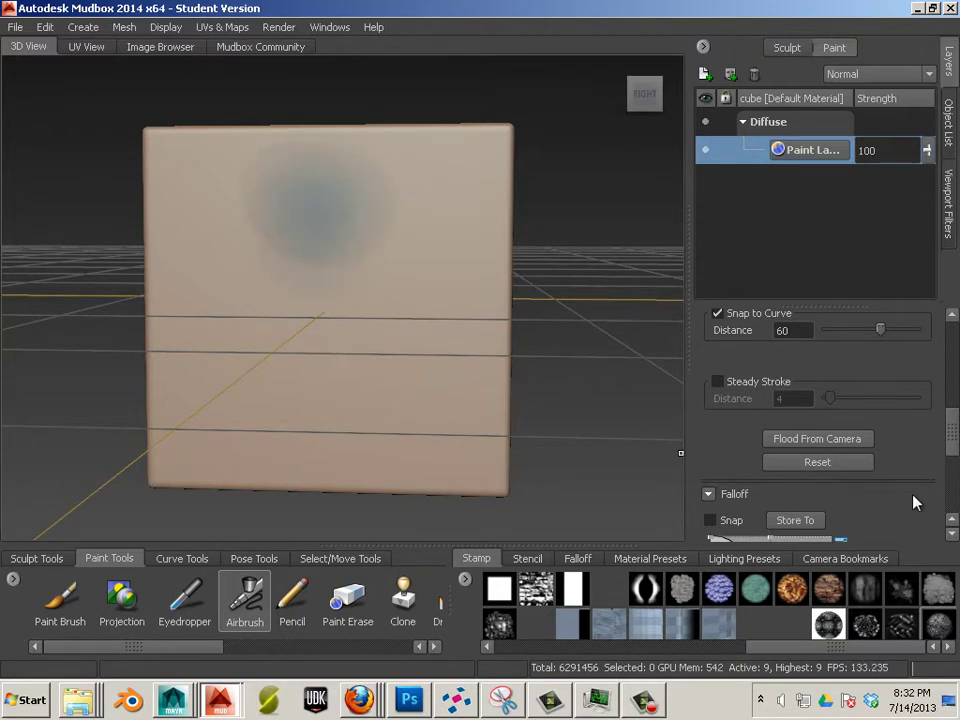
drag(955, 436, 945, 345)
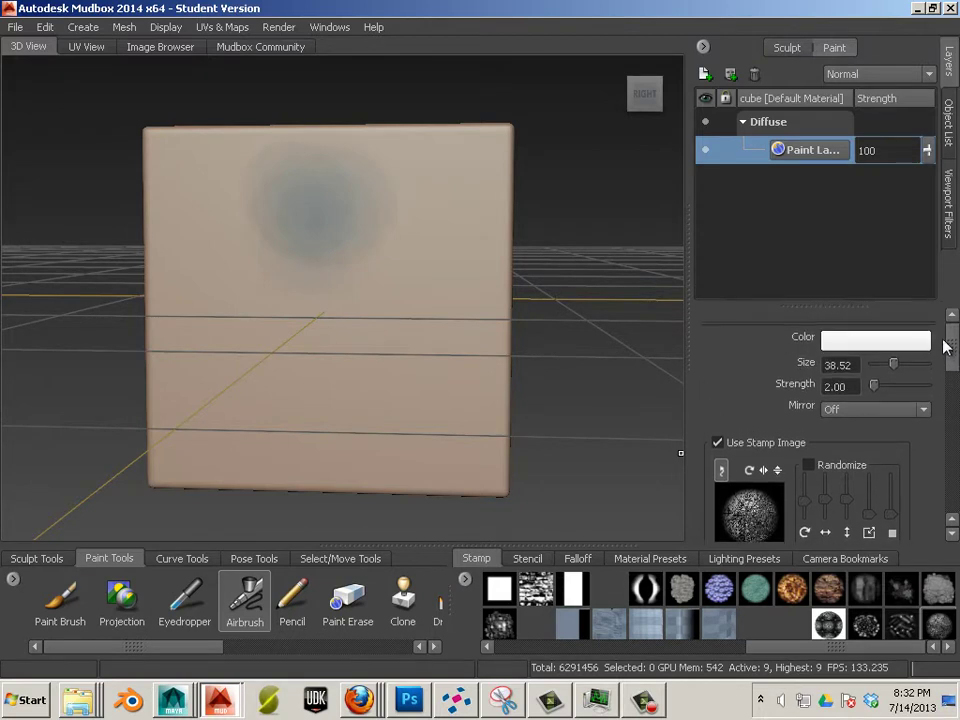
drag(452, 210, 484, 156)
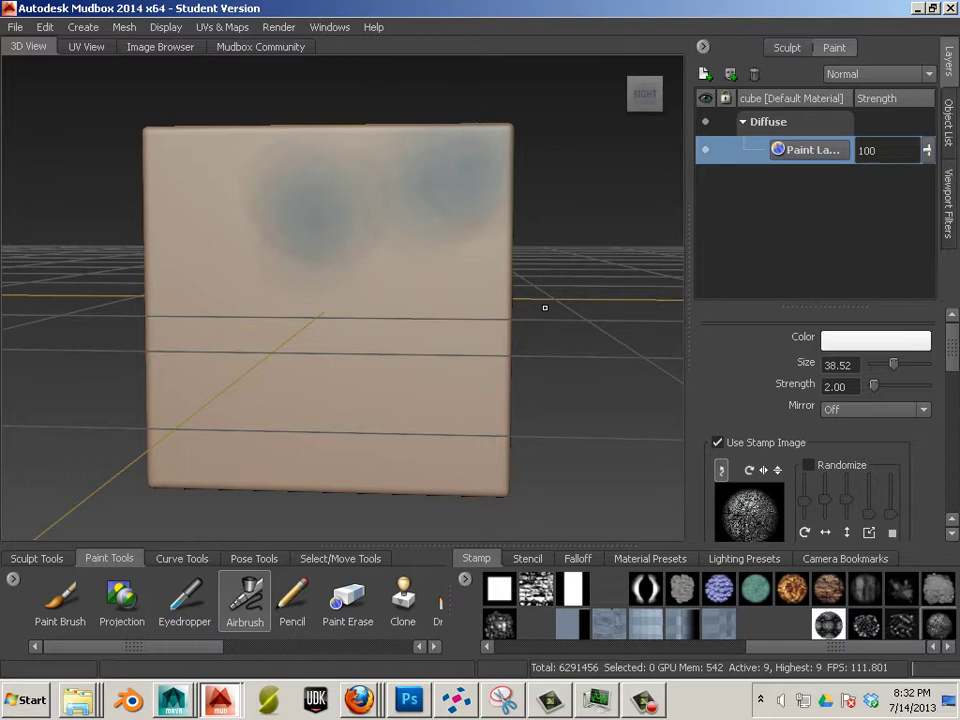
mouse_move(955, 366)
mouse_down()
mouse_move(952, 386)
mouse_move(757, 420)
mouse_up()
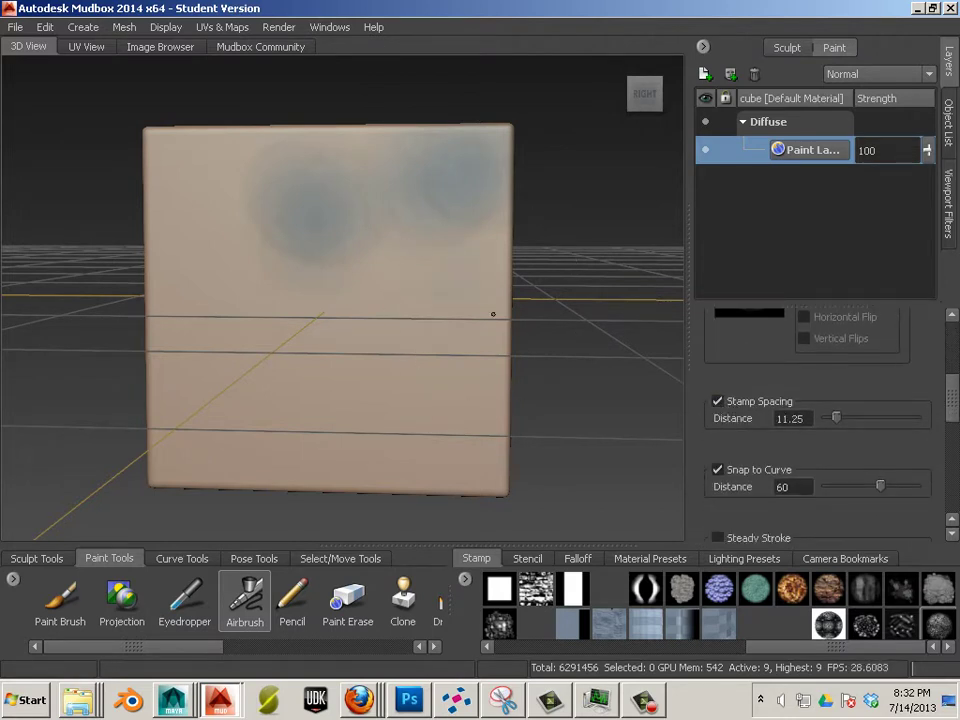
mouse_move(364, 336)
mouse_down()
mouse_move(407, 364)
mouse_move(425, 354)
mouse_move(418, 310)
mouse_move(372, 306)
mouse_up()
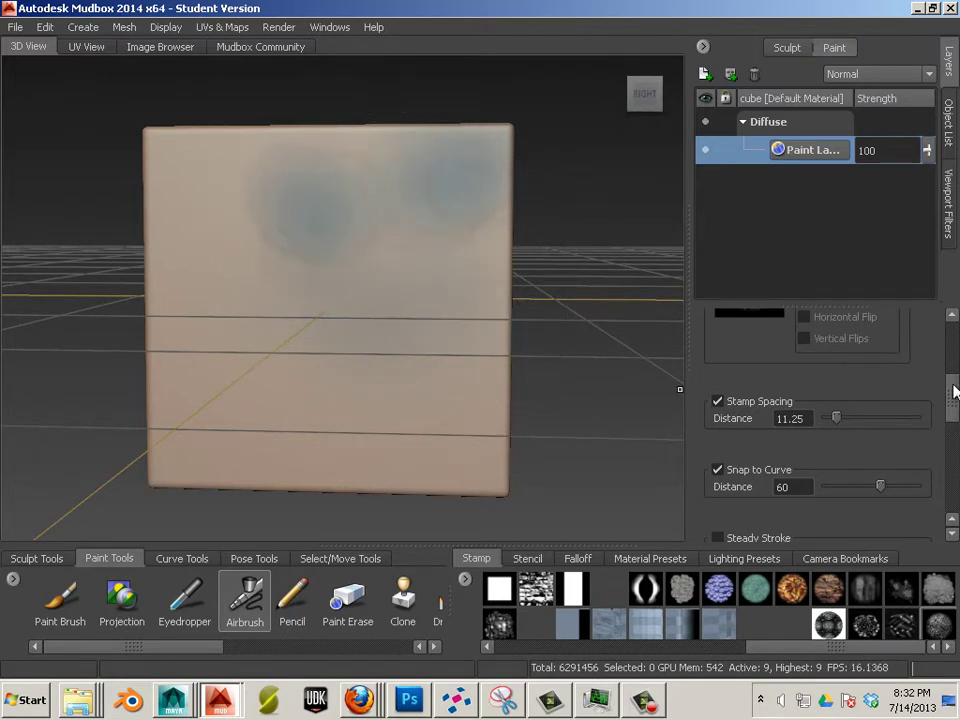
Set the airbrush strength to 43.90 and size to 60.80, and cover the cube's right face with the scratch stamp.
drag(953, 392, 953, 345)
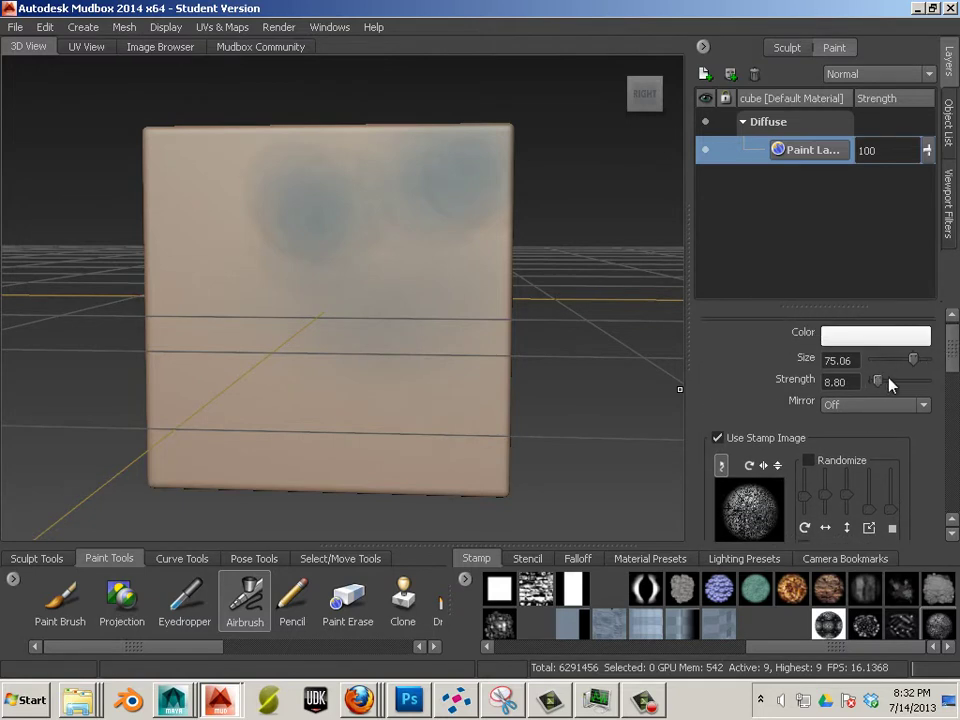
mouse_move(399, 274)
mouse_down()
mouse_move(446, 199)
mouse_move(407, 183)
mouse_up()
key(bracketleft)
mouse_move(307, 170)
mouse_down()
mouse_move(390, 161)
mouse_move(159, 236)
mouse_move(219, 302)
mouse_move(332, 351)
mouse_move(440, 357)
mouse_move(495, 407)
mouse_move(317, 469)
mouse_move(264, 465)
mouse_move(277, 363)
mouse_move(296, 405)
mouse_move(180, 285)
mouse_move(191, 417)
mouse_up()
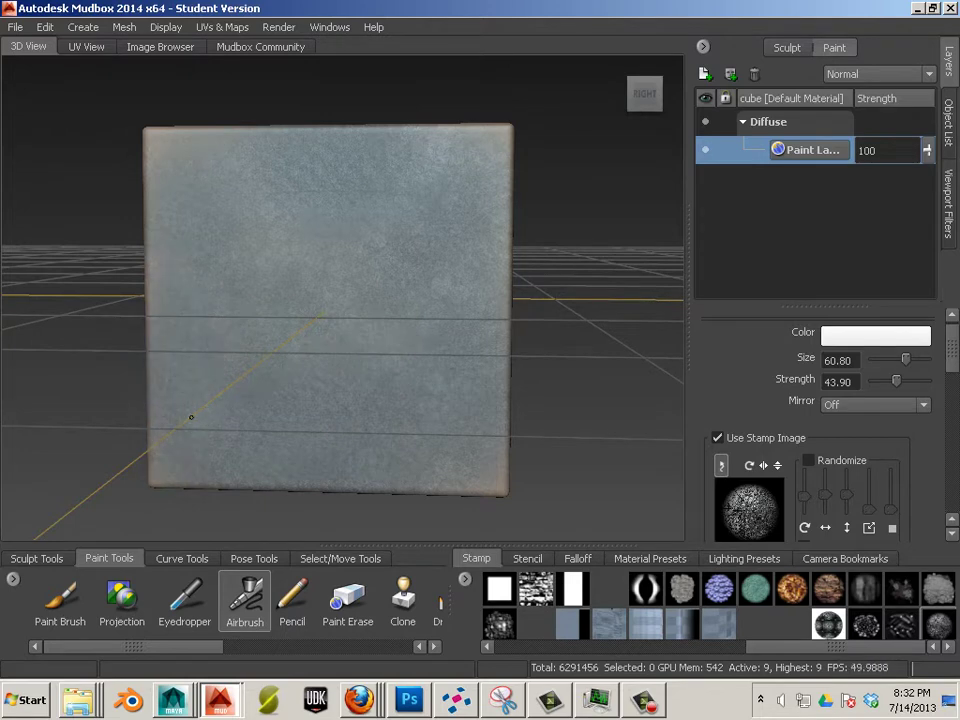
drag(488, 277, 405, 137)
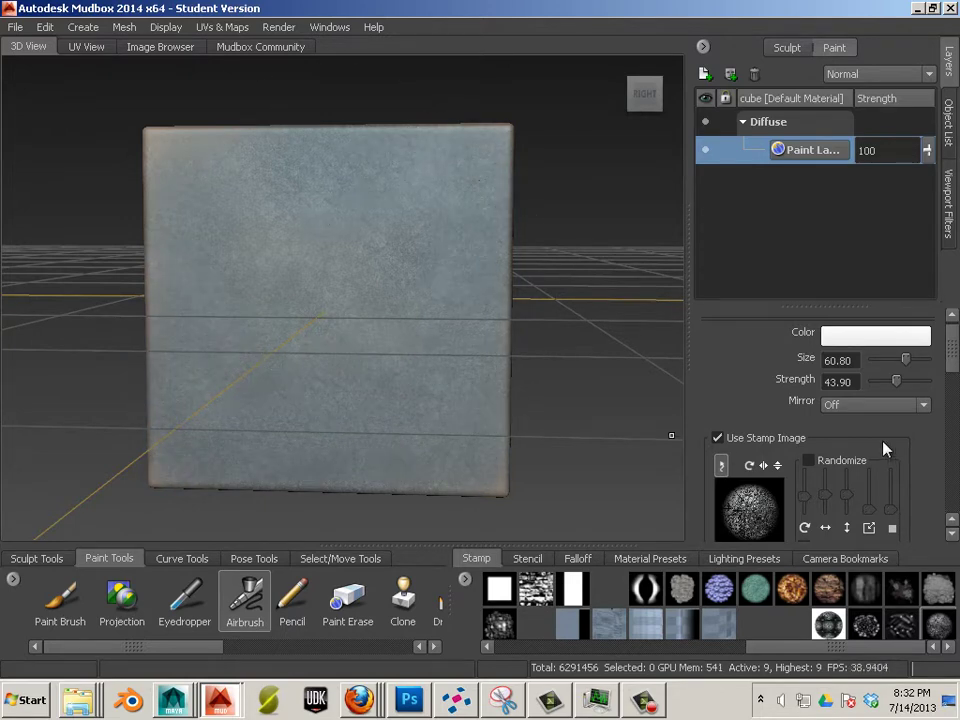
Set the airbrush stamp spacing to 74 and paint mottled scratches over the cube's right face.
drag(957, 366, 957, 417)
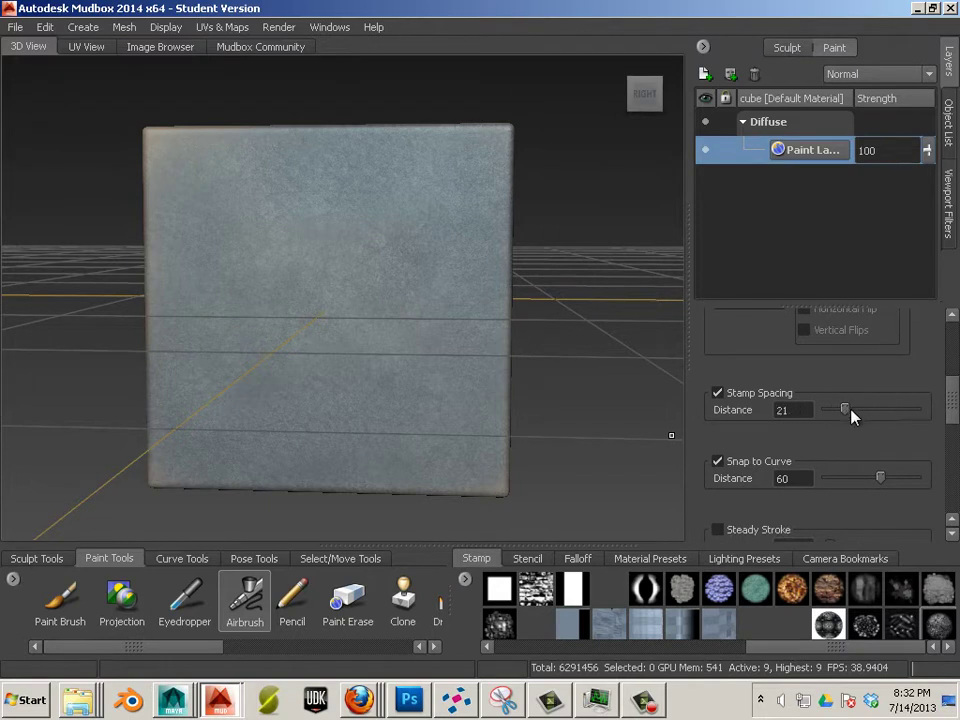
drag(884, 410, 892, 410)
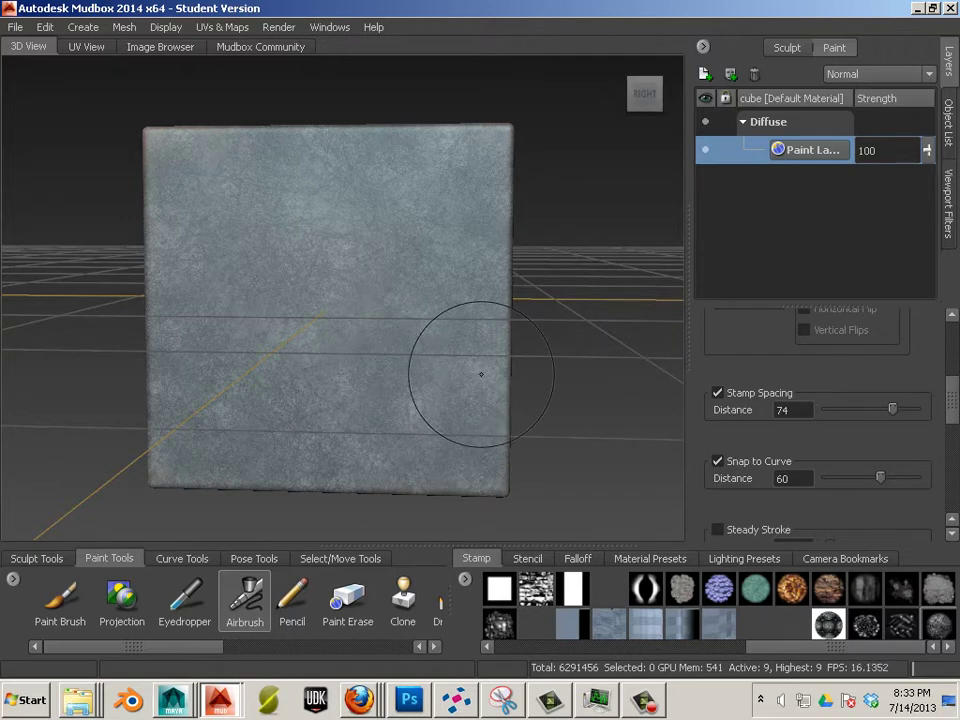
alt+right_drag(365, 317, 388, 368)
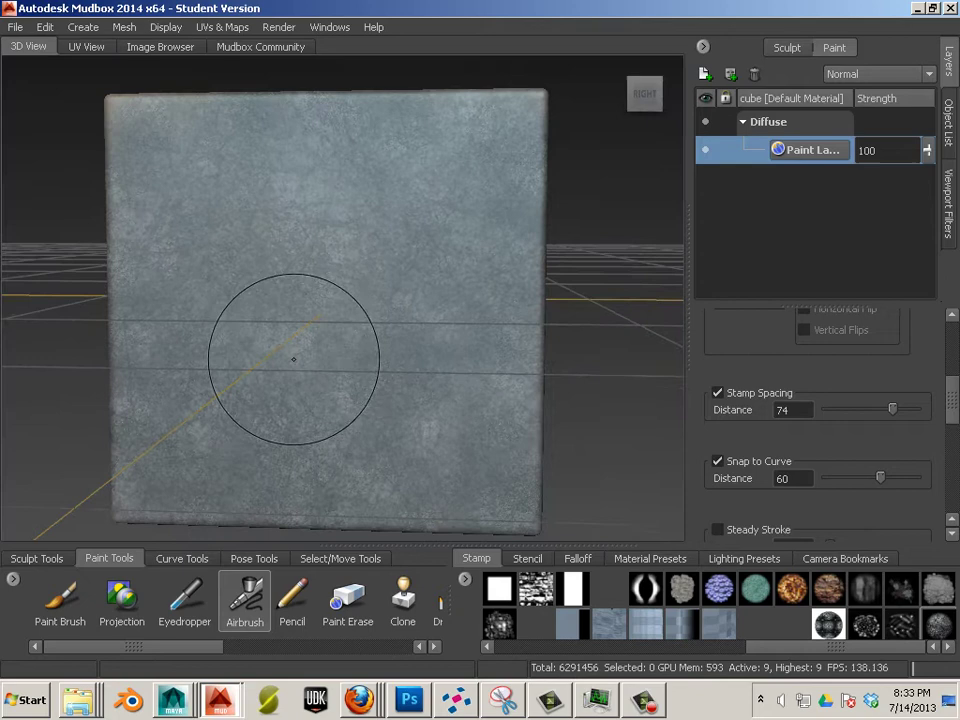
alt+drag(293, 359, 306, 349)
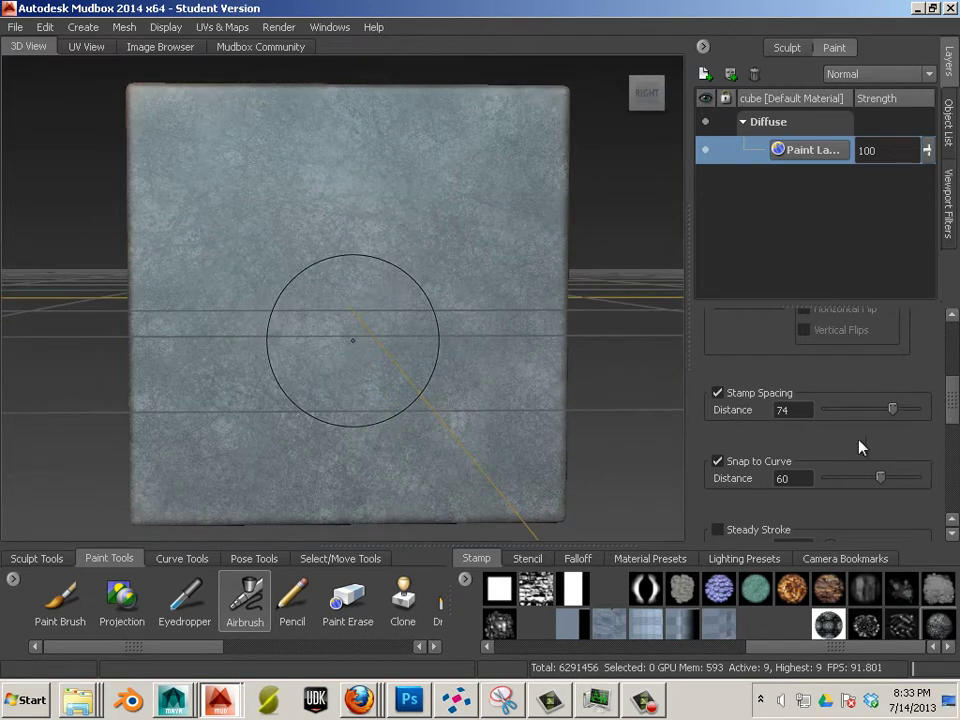
Raise the airbrush strength to 100 and paint stronger scratch stamps across the whole right face at size 29.08.
mouse_move(953, 402)
mouse_down()
mouse_move(955, 488)
mouse_move(953, 350)
mouse_up()
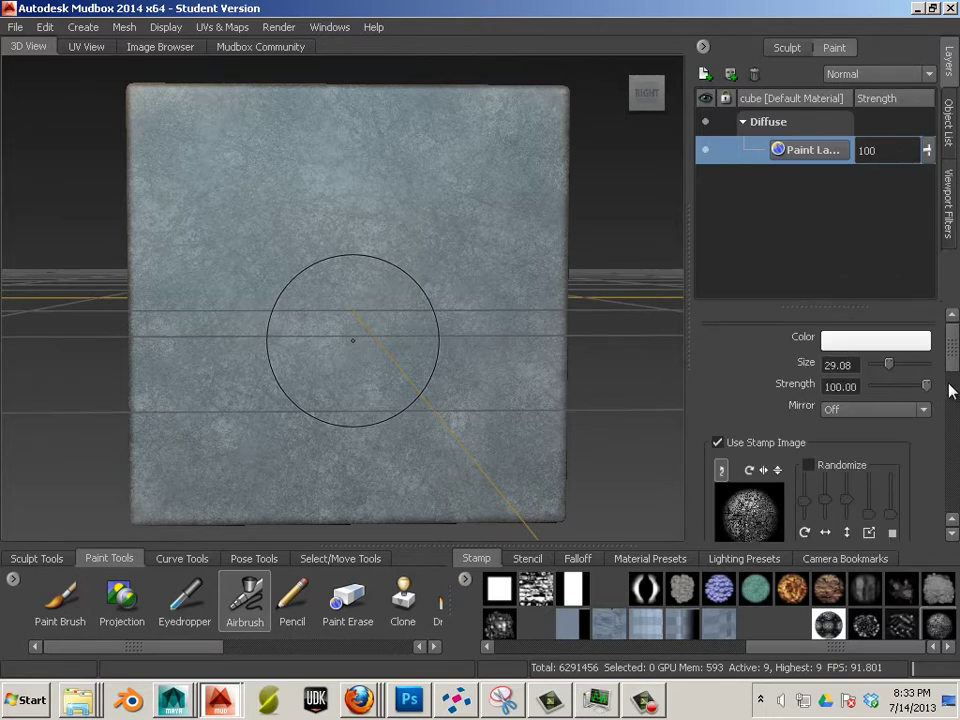
mouse_move(418, 274)
mouse_down()
mouse_move(381, 279)
mouse_move(414, 311)
mouse_move(323, 361)
mouse_move(356, 261)
mouse_move(441, 274)
mouse_move(510, 238)
mouse_move(551, 286)
mouse_move(486, 356)
mouse_move(435, 390)
mouse_move(424, 461)
mouse_up()
mouse_move(552, 487)
alt+mouse_down()
mouse_move(521, 475)
mouse_move(525, 461)
alt+mouse_up()
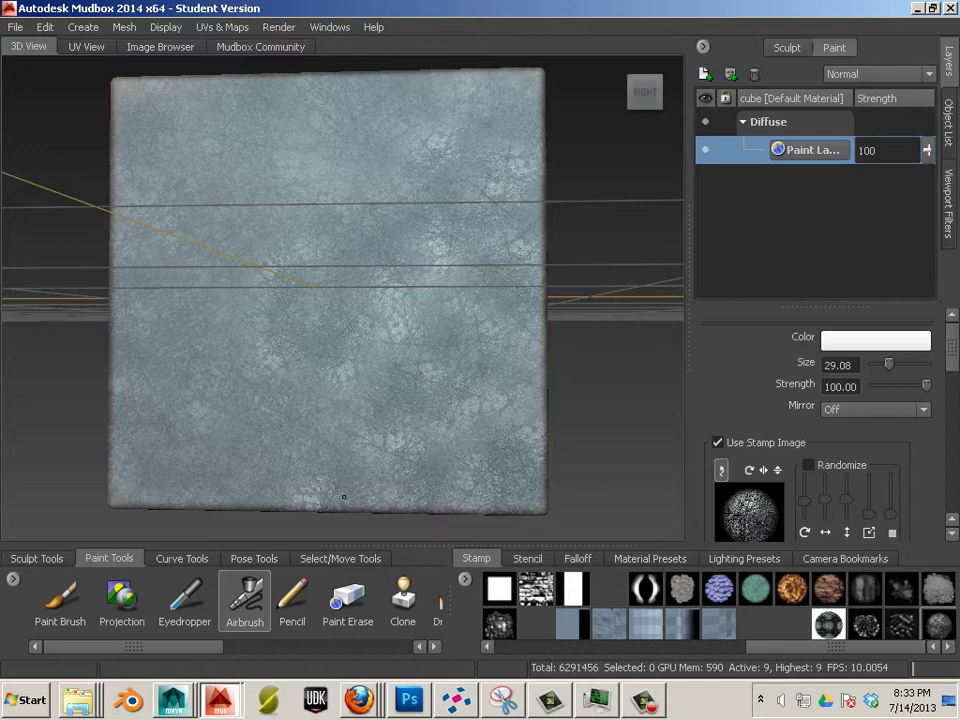
mouse_move(344, 497)
mouse_down()
mouse_move(178, 447)
mouse_move(174, 394)
mouse_move(258, 354)
mouse_move(201, 300)
mouse_move(199, 204)
mouse_move(214, 156)
mouse_move(264, 114)
mouse_move(146, 111)
mouse_move(204, 161)
mouse_move(567, 298)
mouse_up()
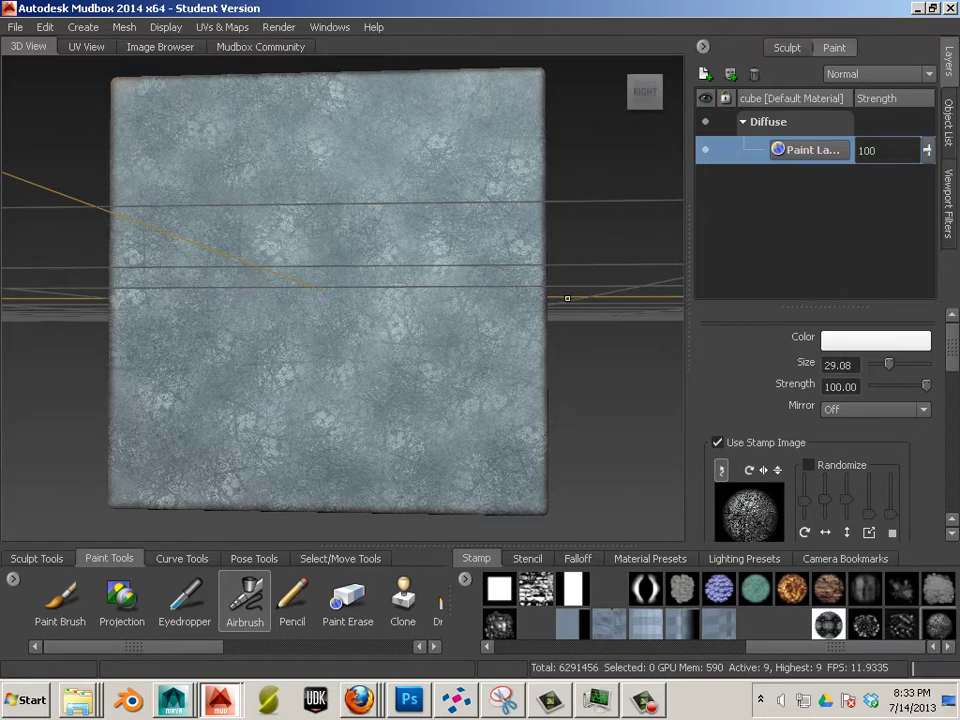
Set the stamp spacing to 84 and airbrush another pass of scratches over the right face.
drag(947, 369, 954, 416)
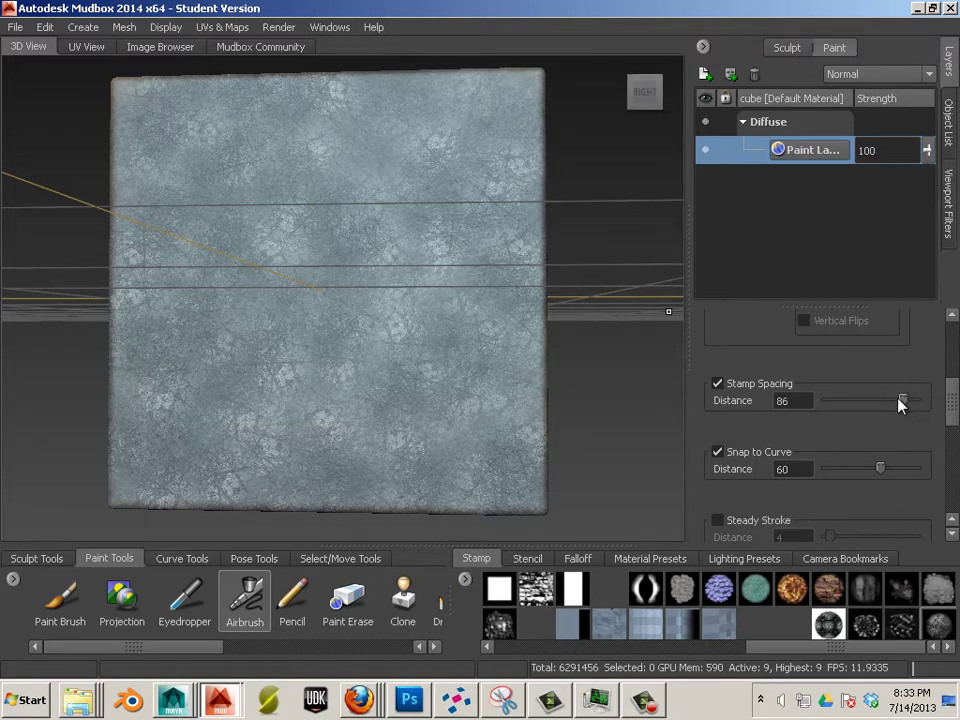
drag(900, 403, 897, 402)
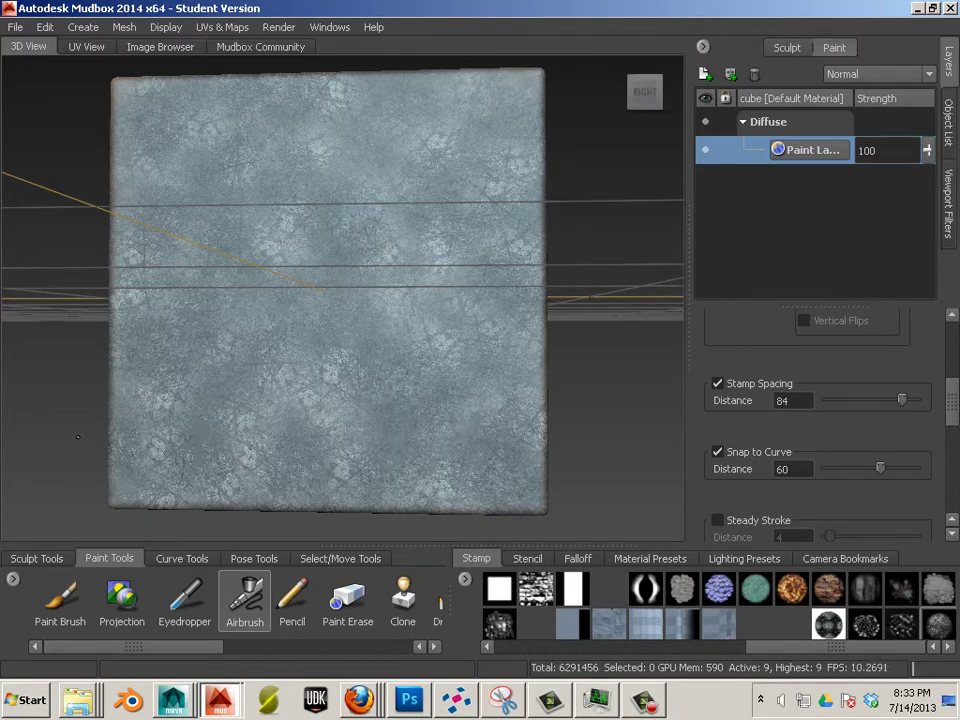
mouse_move(78, 437)
mouse_down()
mouse_move(386, 448)
mouse_move(454, 435)
mouse_move(202, 427)
mouse_move(341, 386)
mouse_move(350, 295)
mouse_move(100, 260)
mouse_move(390, 240)
mouse_move(166, 296)
mouse_move(330, 210)
mouse_move(396, 300)
mouse_move(317, 317)
mouse_move(177, 248)
mouse_move(237, 257)
mouse_up()
Enable stamp randomization with full random rotation and airbrush varied scratches over the right face.
drag(951, 407, 951, 345)
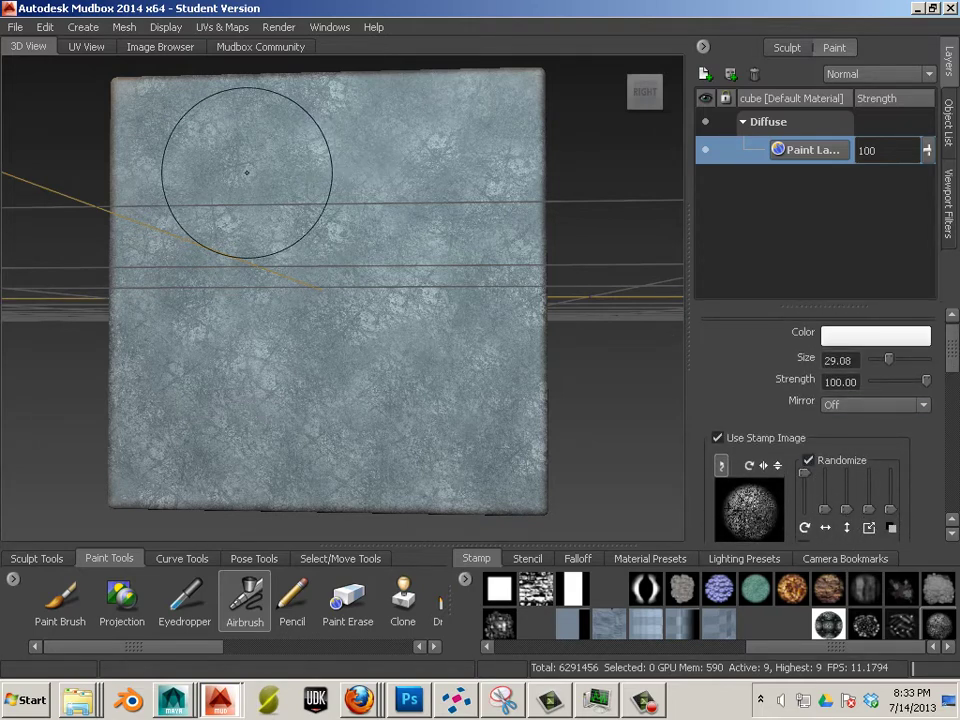
mouse_move(300, 143)
mouse_down()
mouse_move(429, 165)
mouse_move(508, 157)
mouse_move(465, 195)
mouse_move(326, 168)
mouse_up()
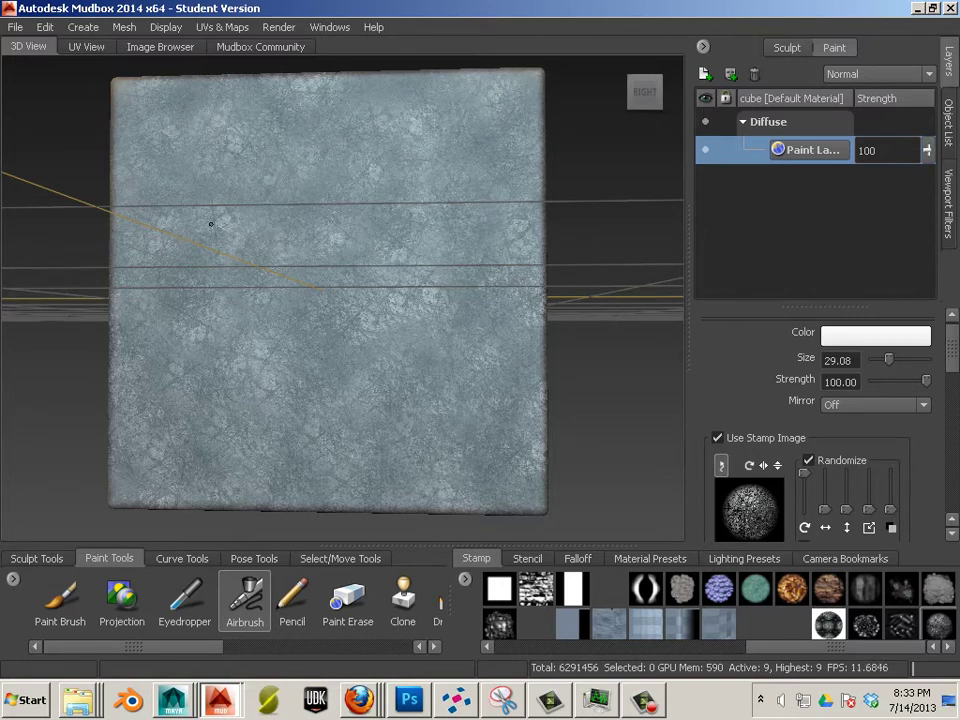
mouse_move(396, 309)
mouse_down()
mouse_move(525, 339)
mouse_move(534, 391)
mouse_up()
mouse_move(238, 423)
alt+mouse_down()
mouse_move(305, 440)
mouse_move(247, 434)
mouse_move(264, 317)
alt+mouse_up()
Enlarge the airbrush to size 42.58 and paint more randomized scratches over the right face, including its lower edge.
key(b)
mouse_move(484, 276)
mouse_down()
mouse_move(514, 287)
mouse_move(517, 191)
mouse_move(453, 132)
mouse_move(288, 136)
mouse_up()
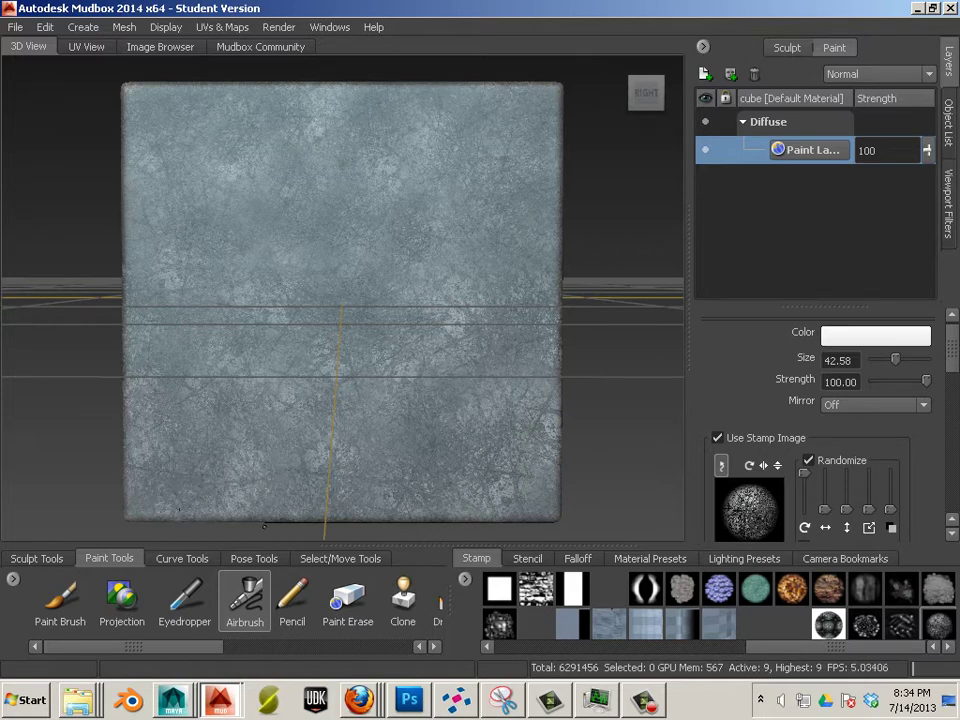
mouse_move(518, 484)
mouse_down()
mouse_move(528, 474)
mouse_move(410, 490)
mouse_move(538, 442)
mouse_up()
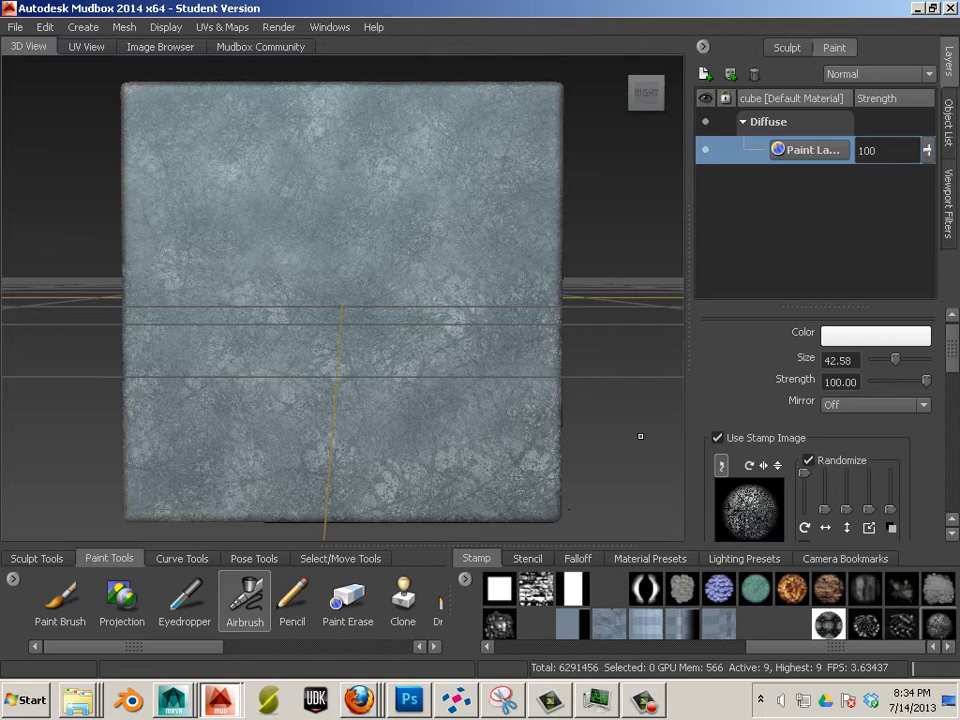
mouse_move(640, 436)
alt+mouse_down()
mouse_move(585, 380)
mouse_move(550, 385)
mouse_move(636, 415)
alt+mouse_up()
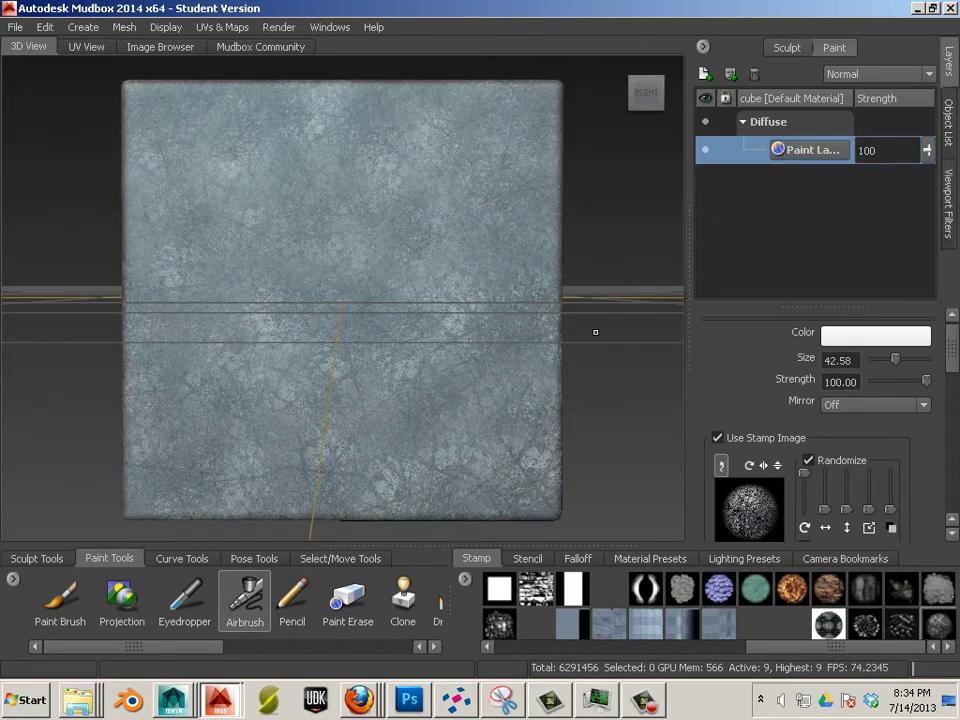
Switch to the Sculpt brush and sculpt scratches over the cube's entire back face with the scratch_alpha stamp.
mouse_move(595, 331)
alt+mouse_down()
mouse_move(504, 369)
mouse_move(422, 369)
alt+mouse_up()
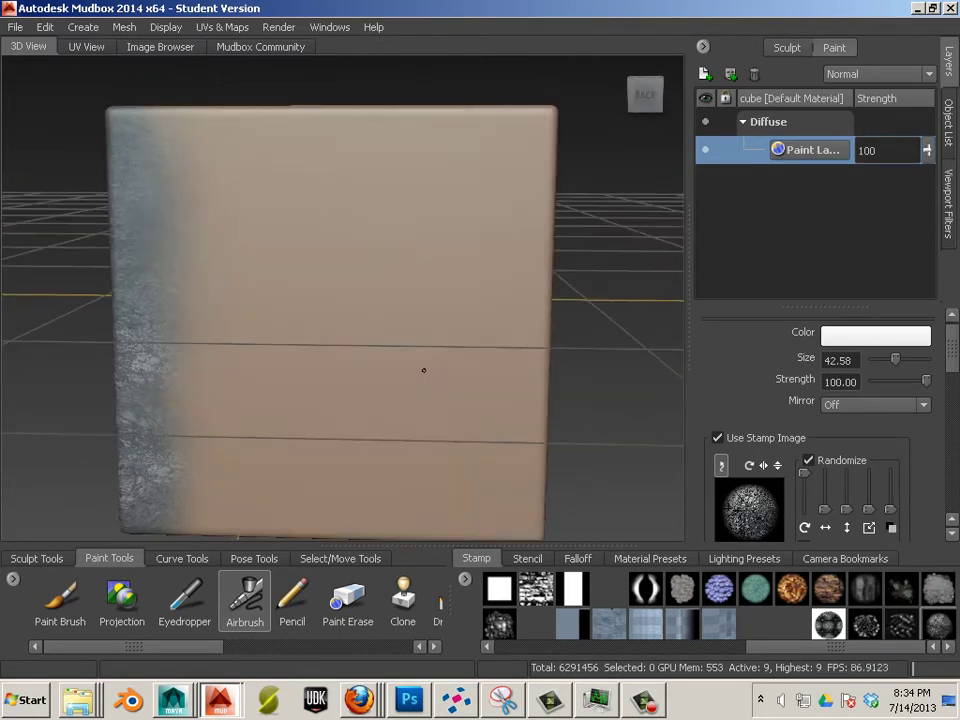
click(22, 558)
click(51, 598)
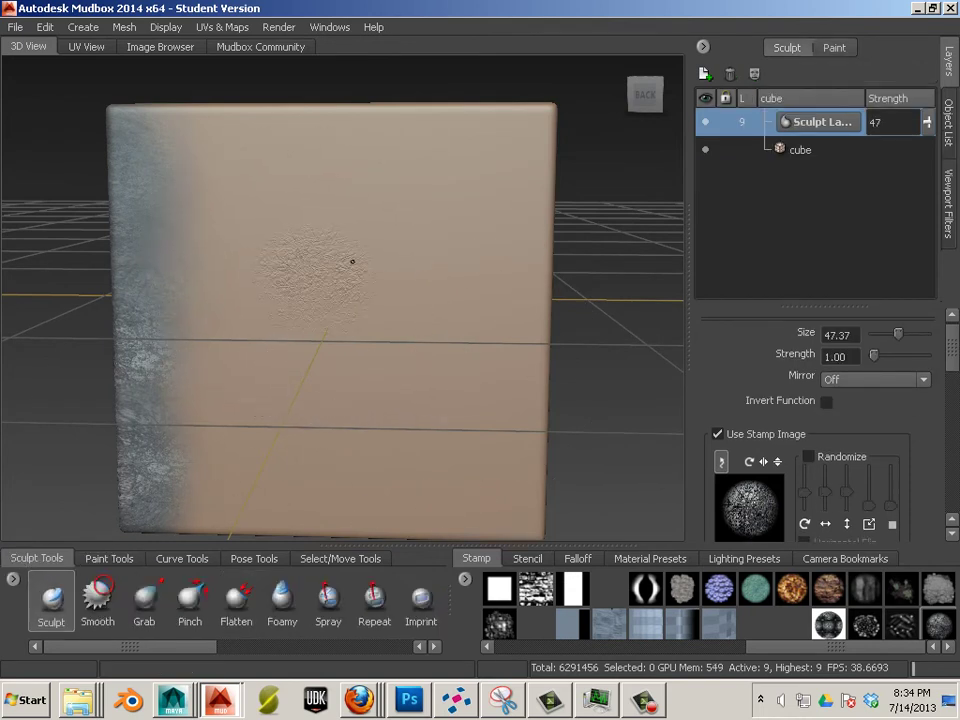
drag(352, 261, 453, 268)
mouse_move(444, 366)
mouse_down()
mouse_move(390, 405)
mouse_move(330, 366)
mouse_up()
mouse_move(246, 335)
mouse_down()
mouse_move(236, 345)
mouse_move(226, 330)
mouse_move(240, 336)
mouse_up()
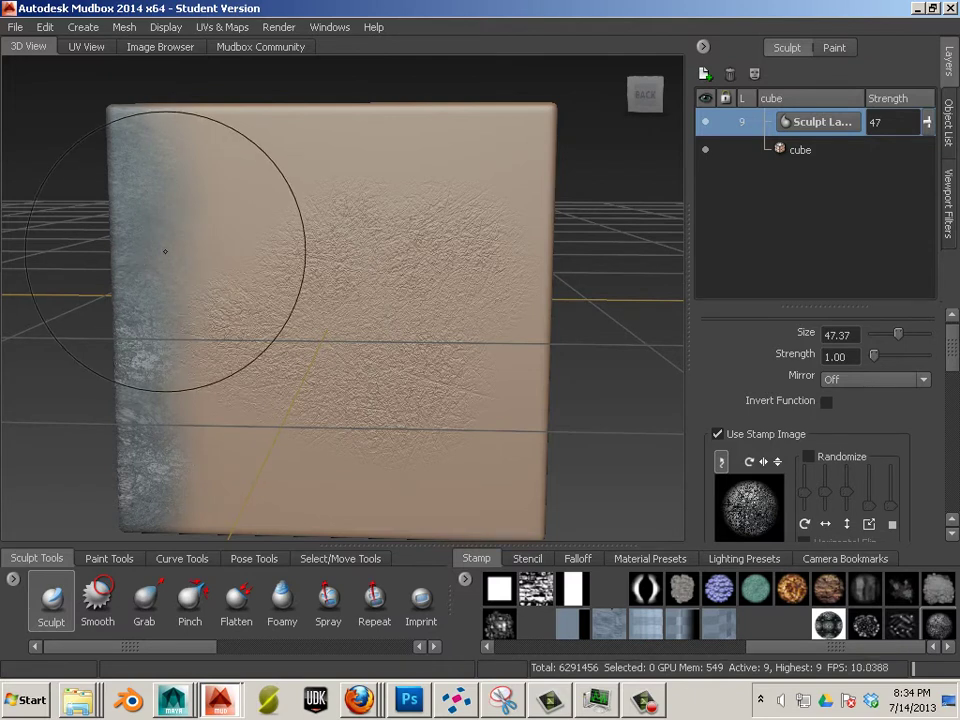
mouse_move(165, 251)
mouse_down()
mouse_move(221, 251)
mouse_move(240, 207)
mouse_move(330, 156)
mouse_move(499, 166)
mouse_up()
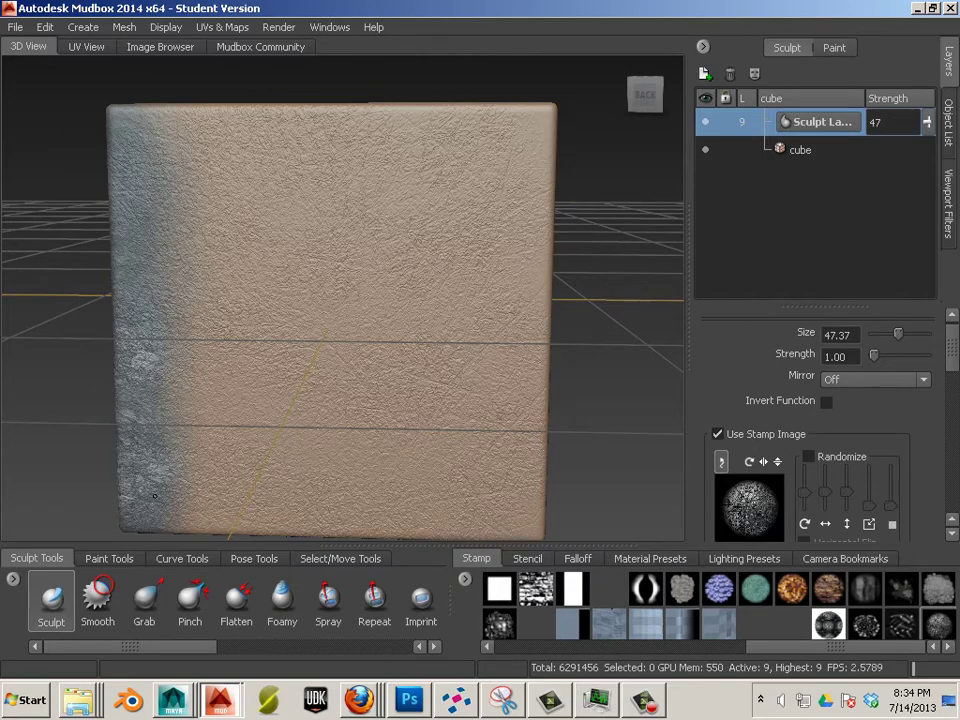
mouse_move(154, 496)
alt+mouse_down()
mouse_move(85, 310)
mouse_move(100, 285)
mouse_move(170, 360)
mouse_move(236, 395)
mouse_move(284, 317)
mouse_move(246, 322)
alt+mouse_up()
Sculpt scratch relief over the whole painted right face with the same stamp and inspect the combined surface up close.
mouse_move(197, 204)
mouse_down()
mouse_move(186, 159)
mouse_move(240, 112)
mouse_move(300, 105)
mouse_move(390, 130)
mouse_move(502, 316)
mouse_up()
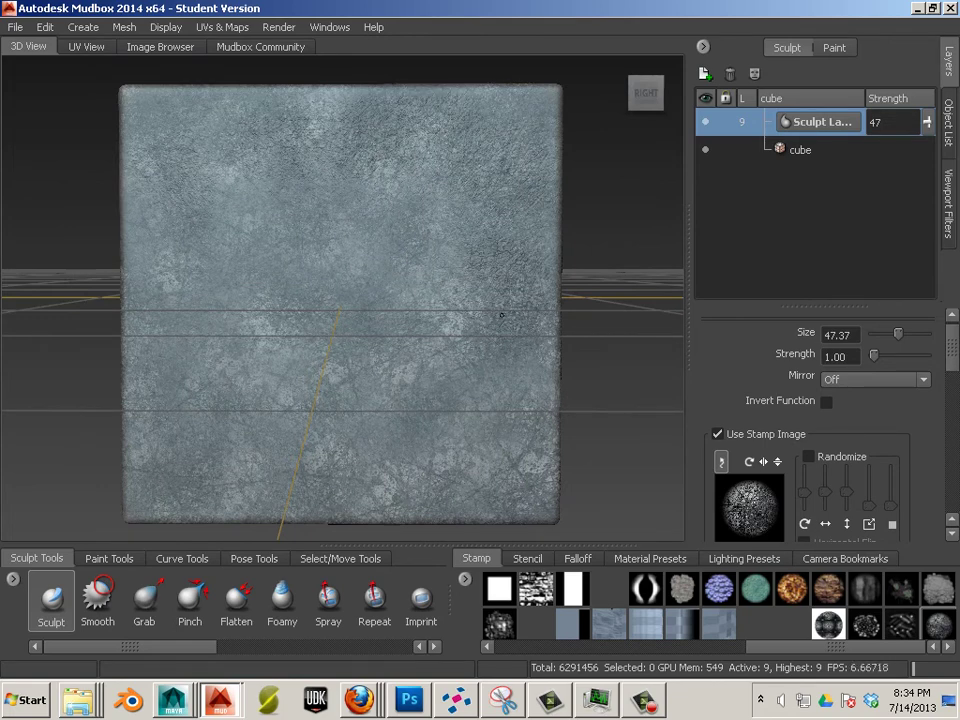
mouse_move(502, 395)
mouse_down()
mouse_move(462, 430)
mouse_move(365, 465)
mouse_move(229, 467)
mouse_up()
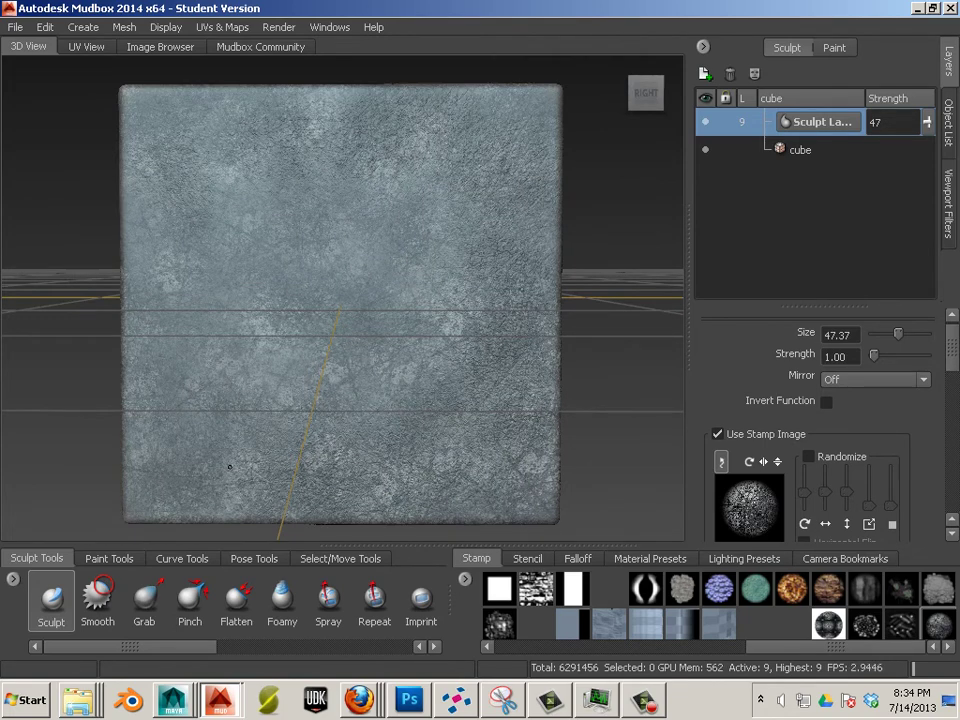
mouse_move(209, 411)
mouse_down()
mouse_move(232, 333)
mouse_move(351, 354)
mouse_move(422, 304)
mouse_move(333, 281)
mouse_up()
mouse_move(283, 245)
mouse_down()
mouse_move(197, 178)
mouse_move(153, 226)
mouse_up()
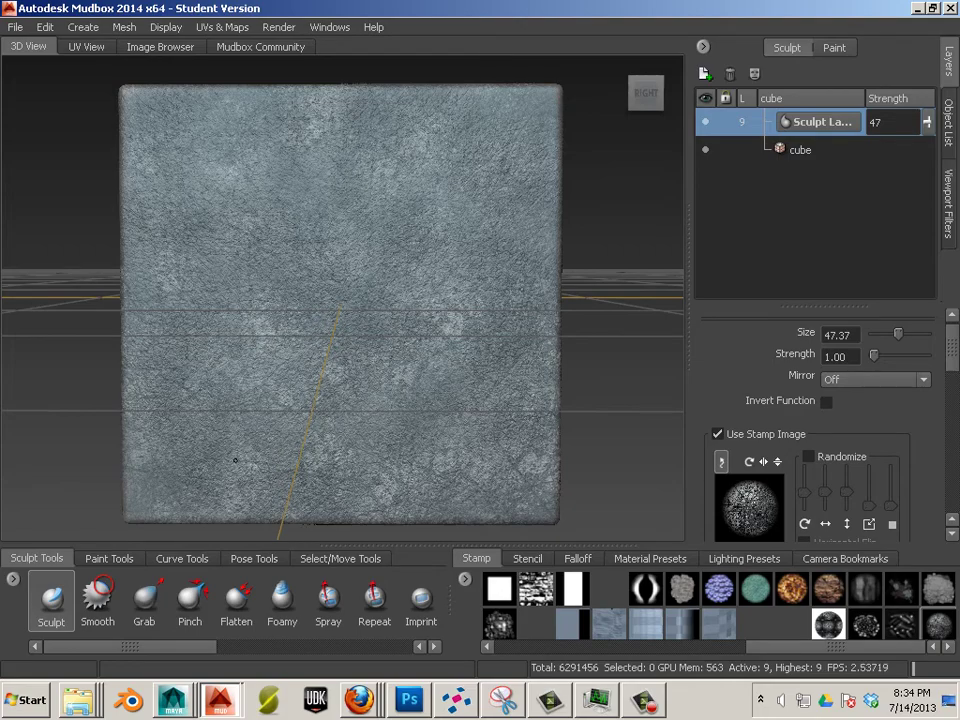
alt+right_drag(235, 460, 277, 421)
scroll(277, 421, down, 2)
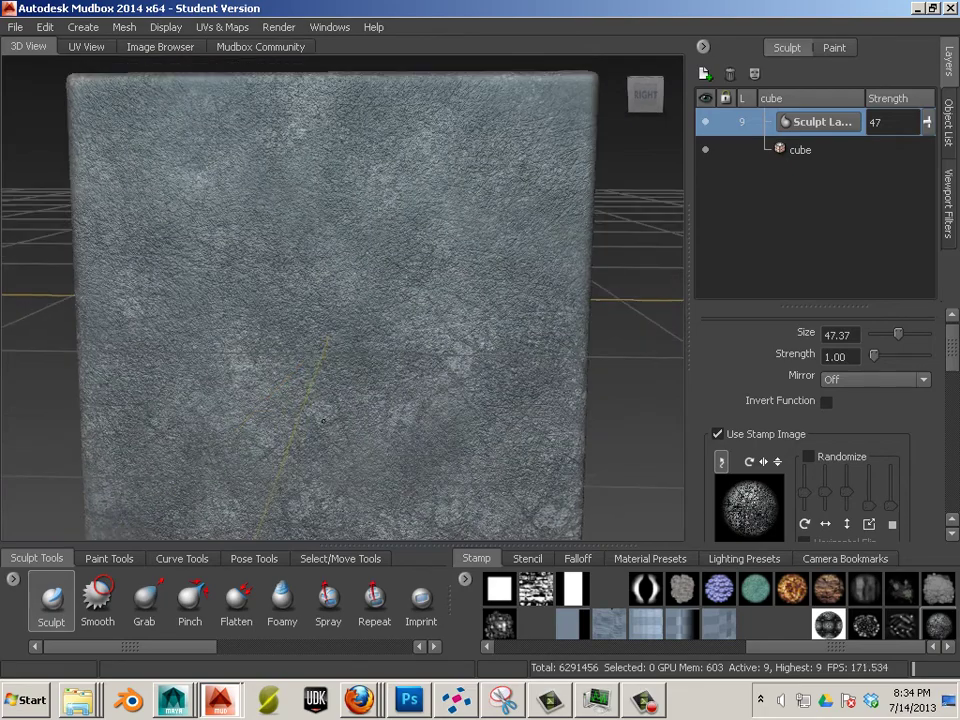
scroll(326, 412, up, 2)
mouse_move(327, 412)
alt+mouse_down()
mouse_move(318, 410)
mouse_move(323, 436)
mouse_move(336, 409)
alt+mouse_up()
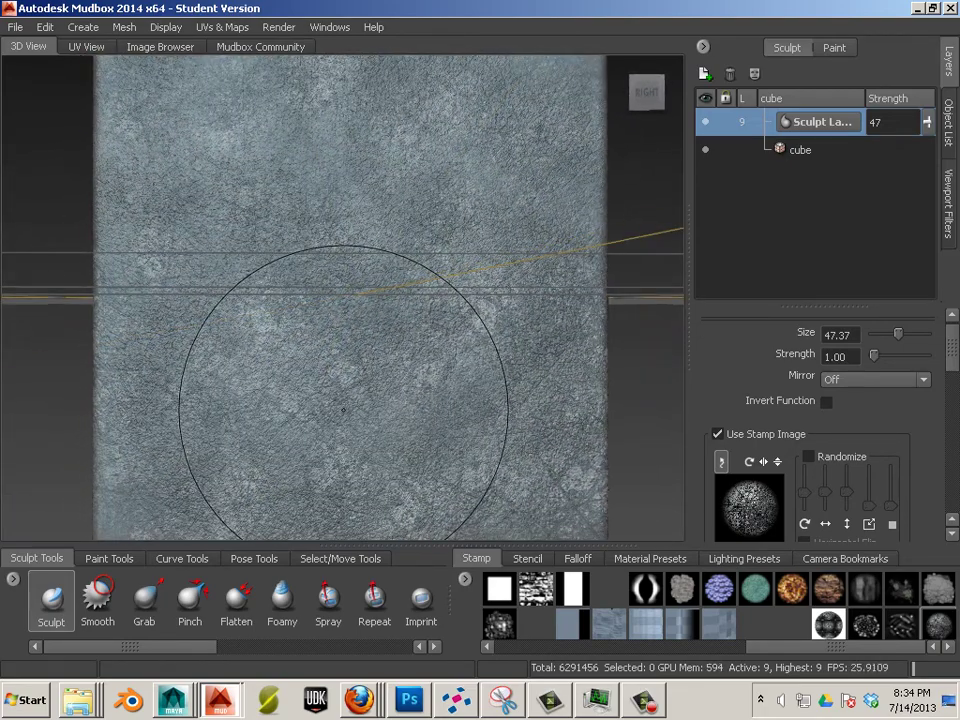